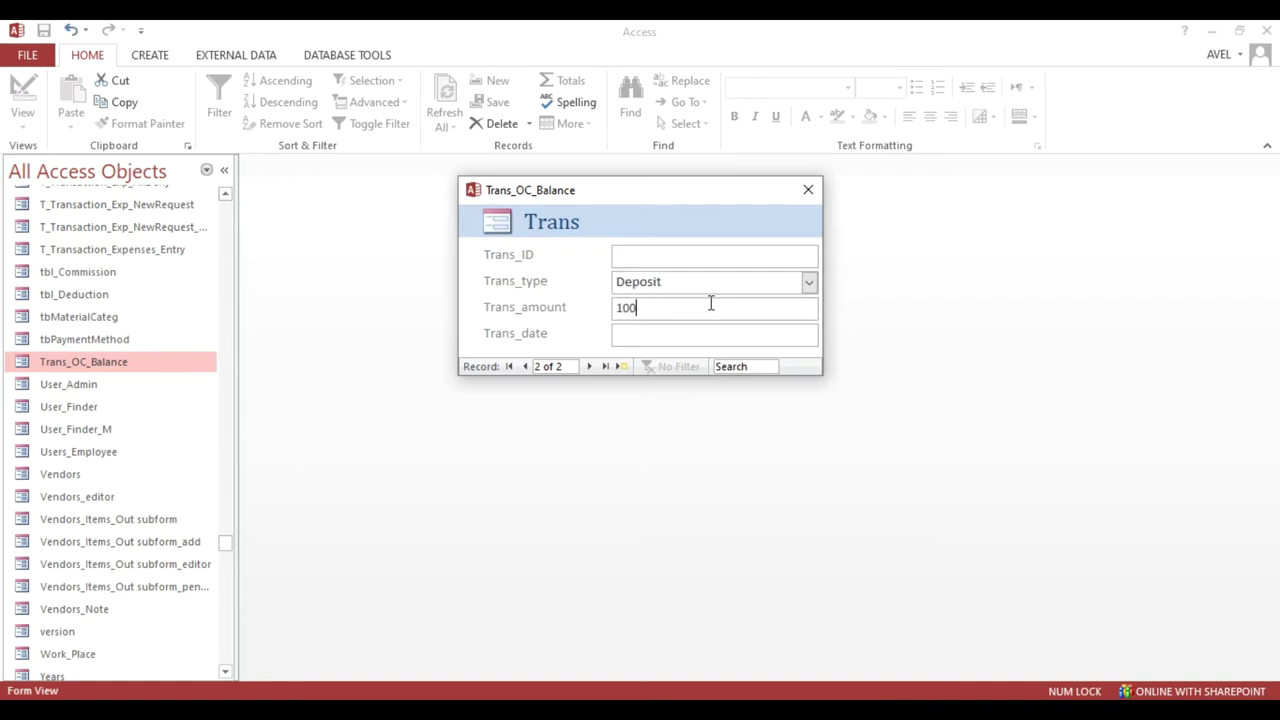
Step: Complete the Deposit record with an amount of 1,000 and today's date, 9/26/2020, save it and close the form
{"action": "key", "text": "Tab"}
{"action": "left_click", "coordinate": [821, 333]}
{"action": "left_click", "coordinate": [757, 482]}
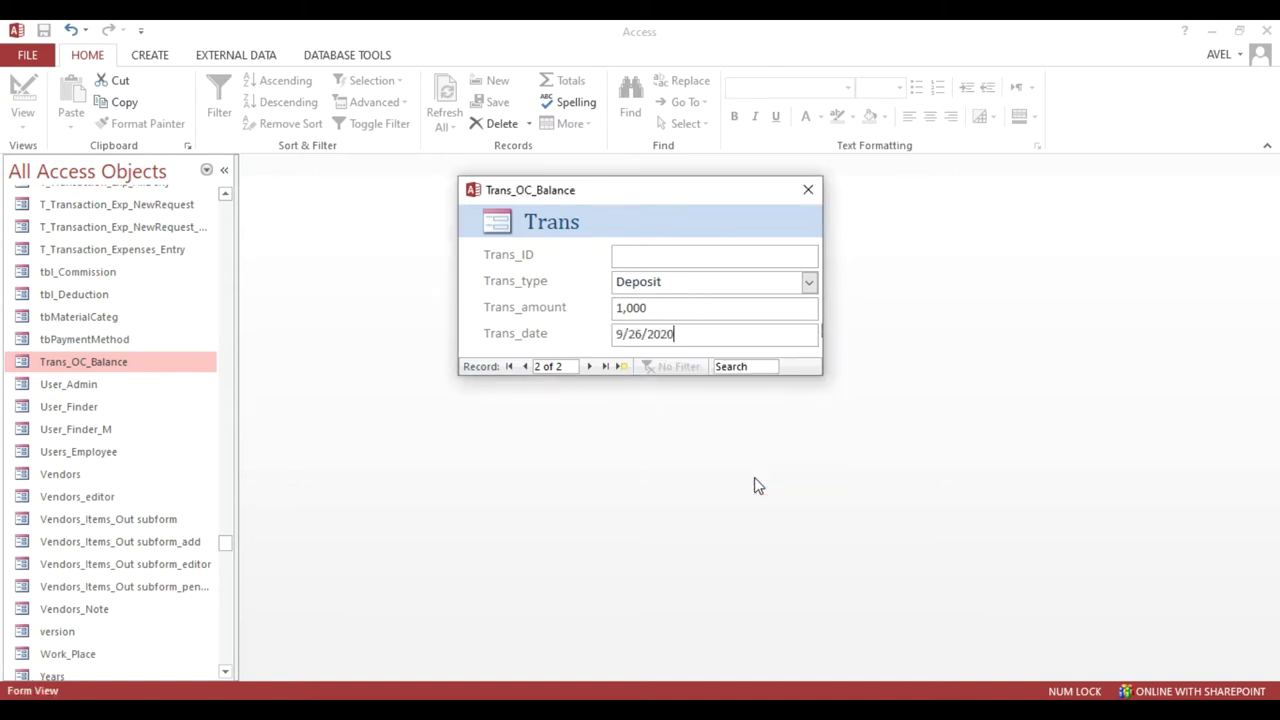
{"action": "left_click", "coordinate": [622, 367]}
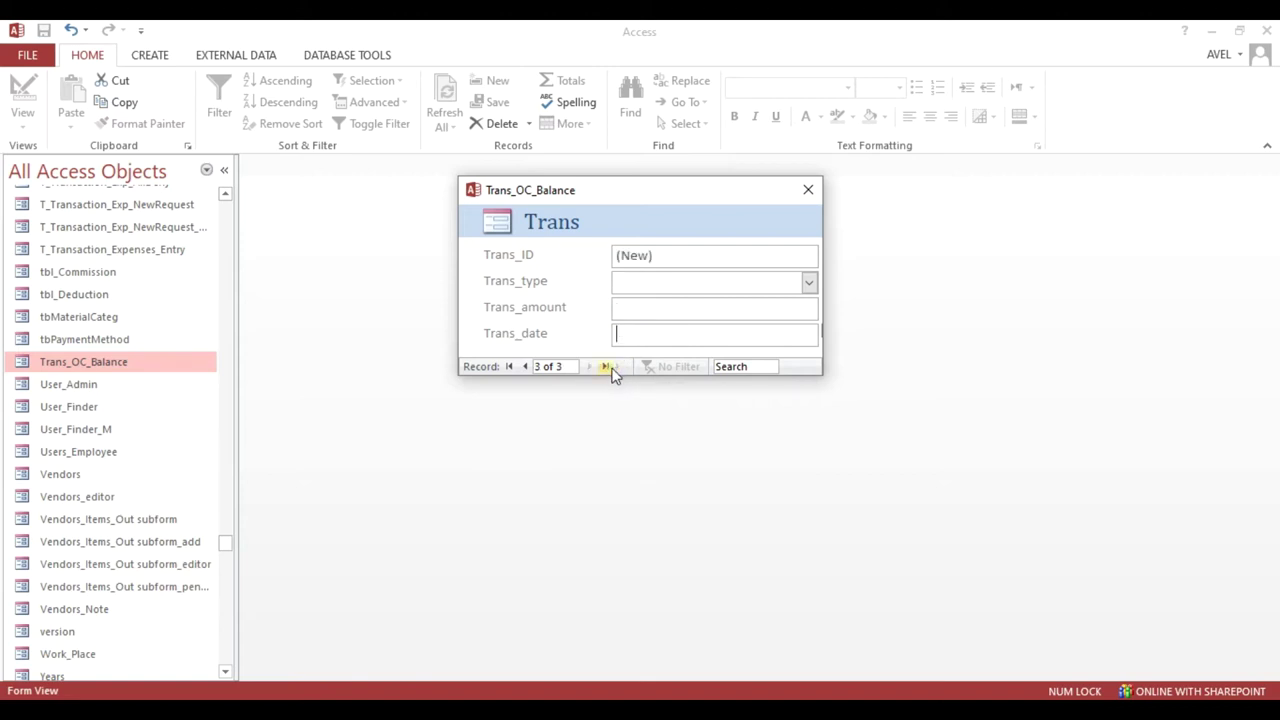
{"action": "left_click", "coordinate": [808, 189]}
Step: Open the R_Trans_OC_Balance report full-window, examine the opening and closing balances of the deposits, and close it
{"action": "left_click_drag", "start_coordinate": [226, 543], "coordinate": [225, 615]}
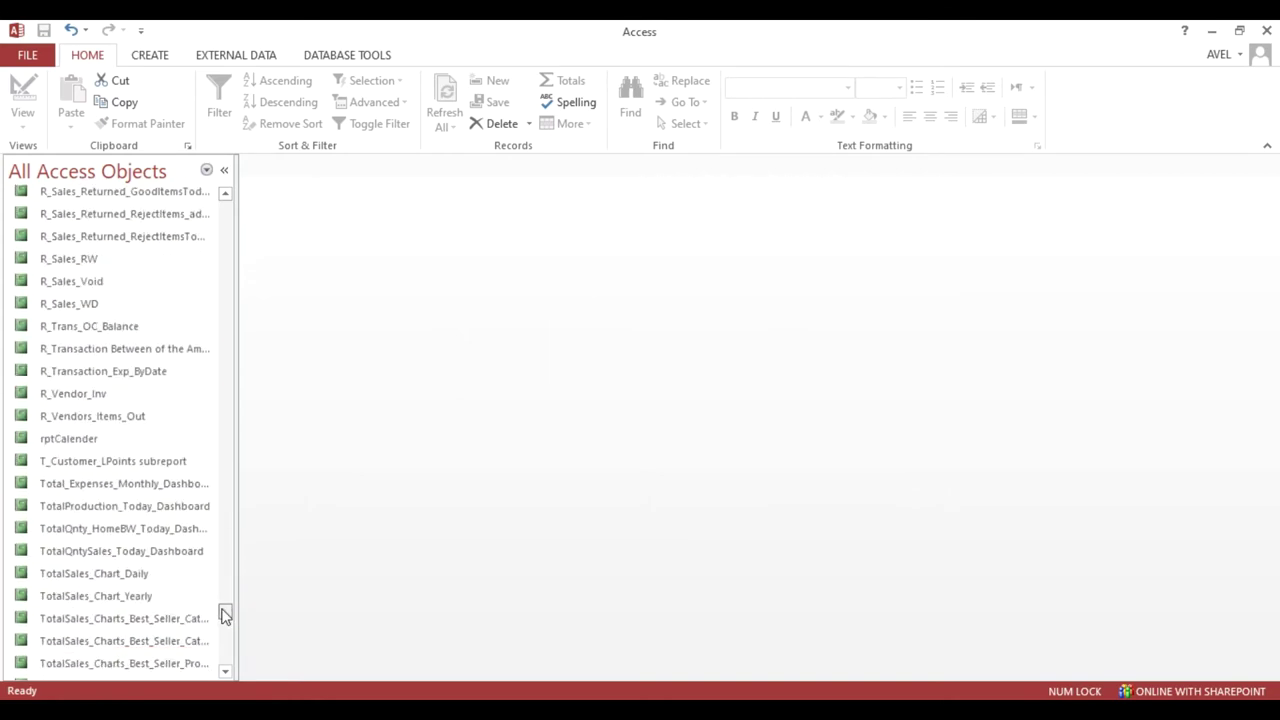
{"action": "double_click", "coordinate": [110, 336]}
{"action": "left_click", "coordinate": [735, 383]}
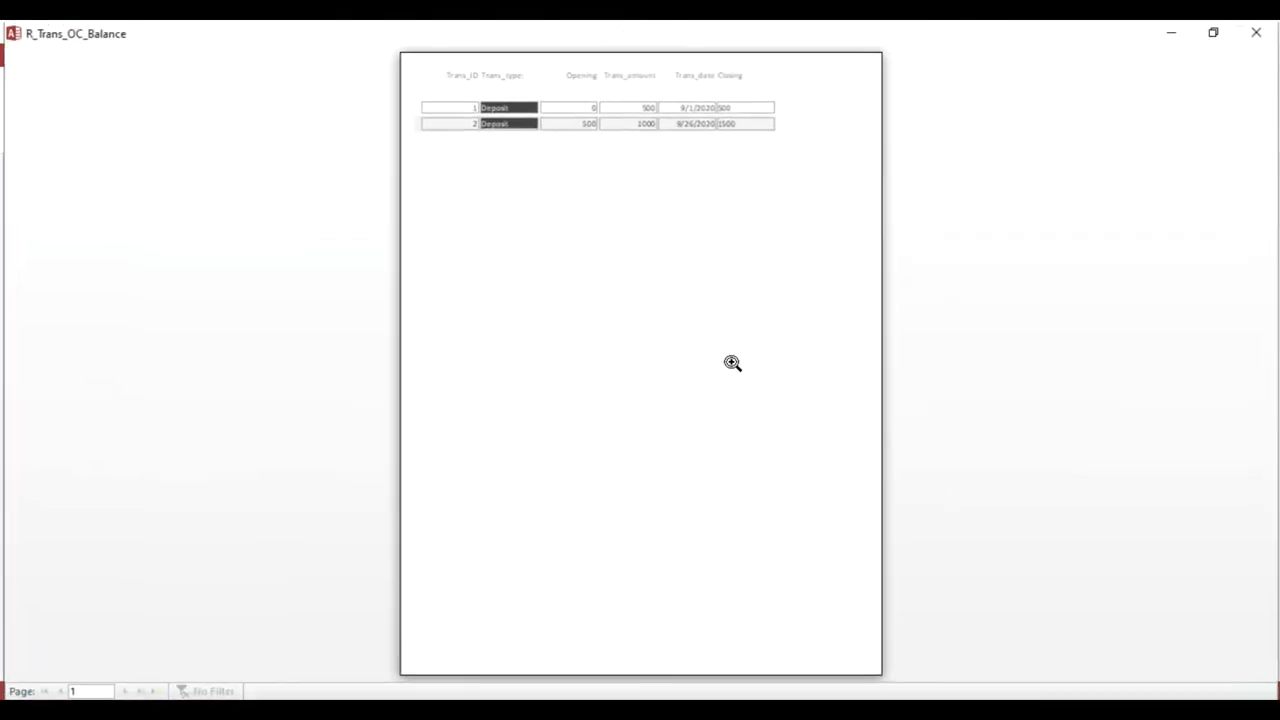
{"action": "left_click", "coordinate": [603, 94]}
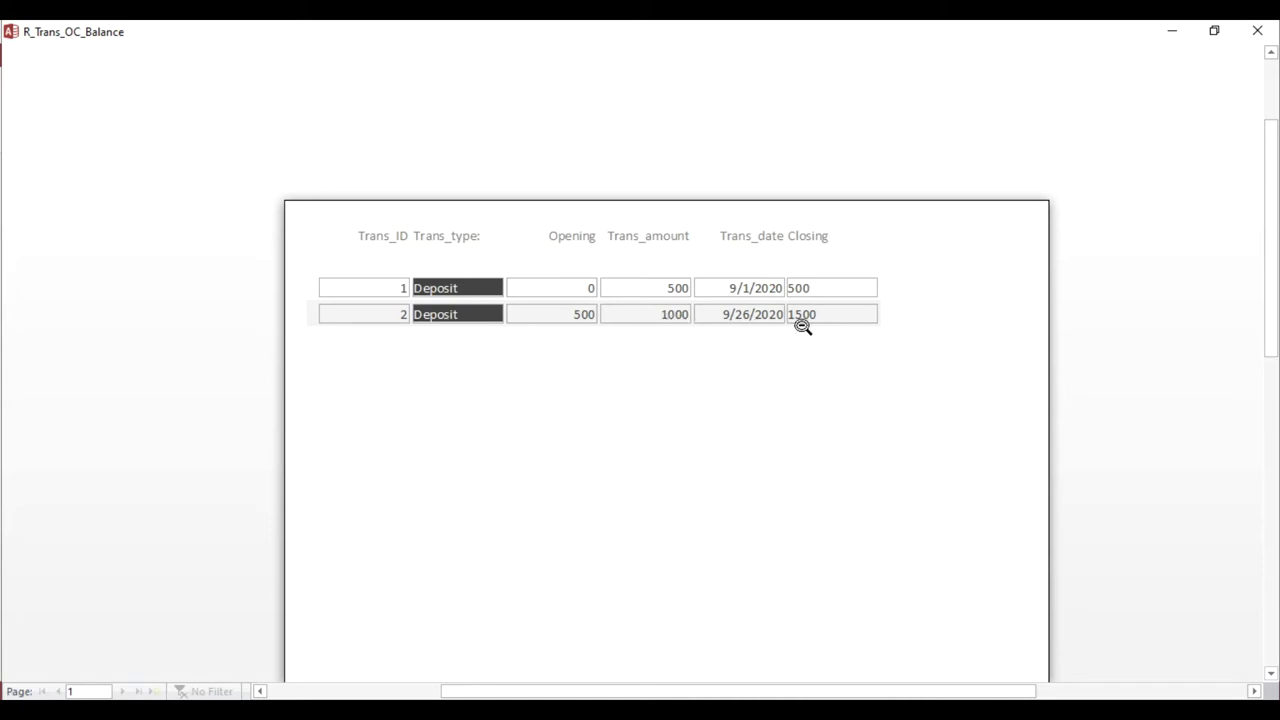
{"action": "left_click", "coordinate": [1258, 32]}
Step: Open the Trans_OC_Balance form and go to a new blank record
{"action": "left_click_drag", "start_coordinate": [226, 620], "coordinate": [226, 549]}
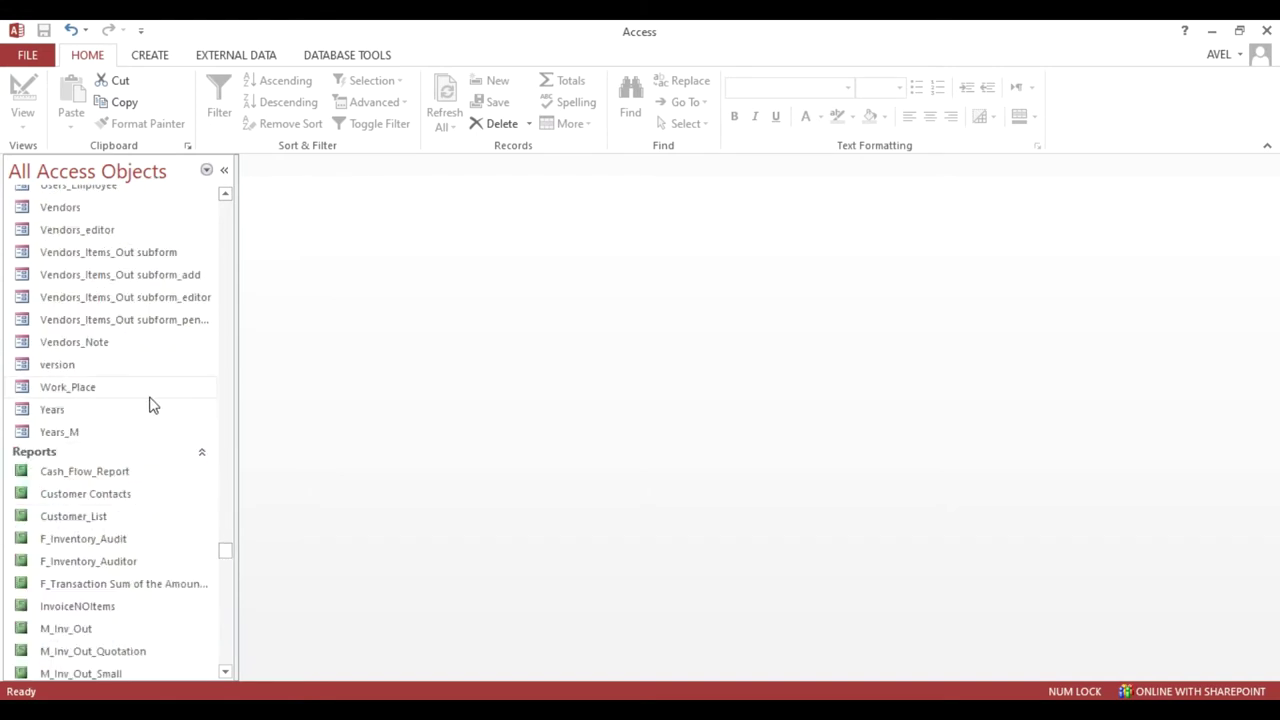
{"action": "scroll", "coordinate": [151, 404], "scroll_direction": "up", "scroll_amount": 3}
{"action": "double_click", "coordinate": [108, 275]}
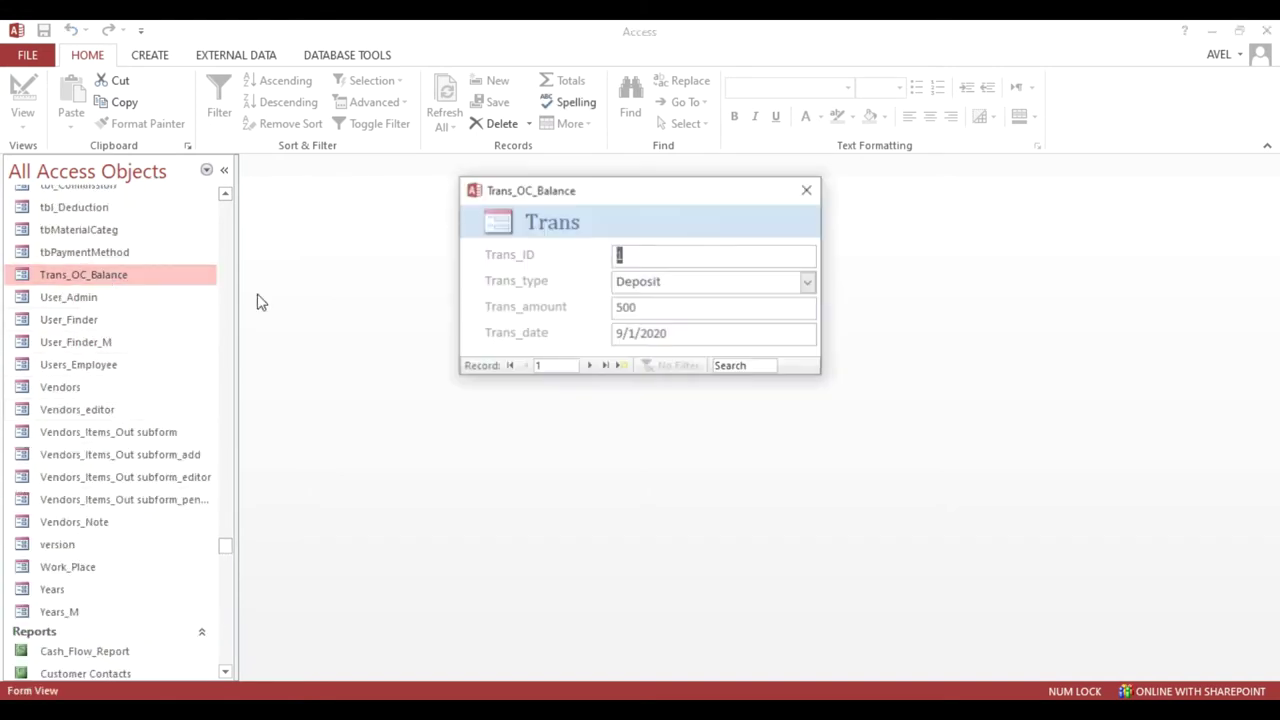
{"action": "left_click", "coordinate": [623, 369]}
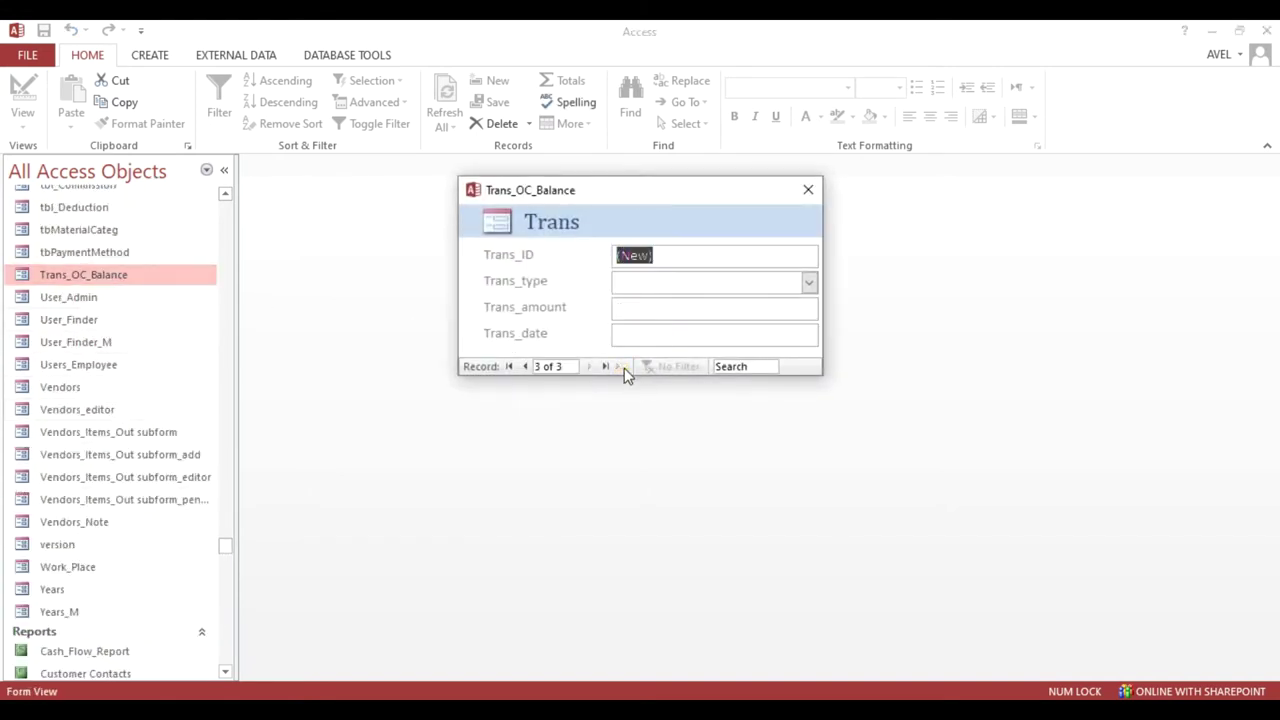
Step: Enter a Withdrawal transaction of 100 dated 9/26/2020 in the new record, save it and close the form
{"action": "left_click", "coordinate": [798, 286]}
{"action": "left_click", "coordinate": [804, 289]}
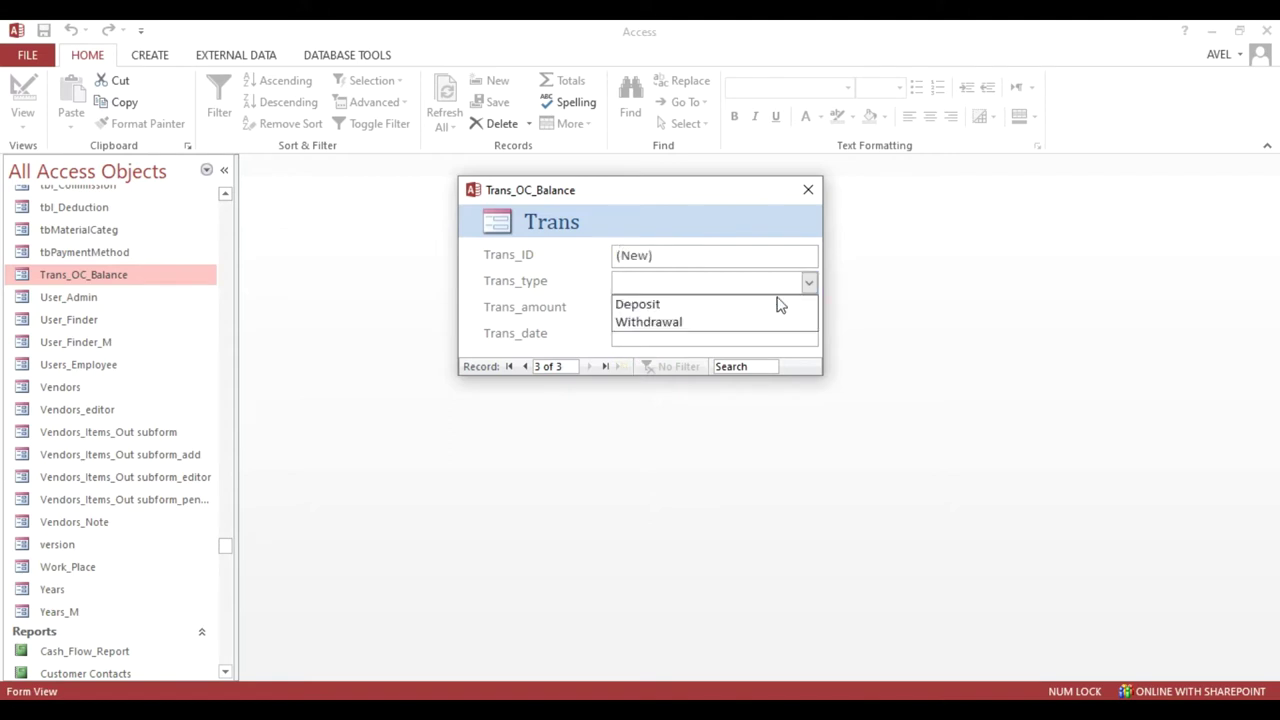
{"action": "left_click", "coordinate": [717, 318]}
{"action": "left_click", "coordinate": [696, 313]}
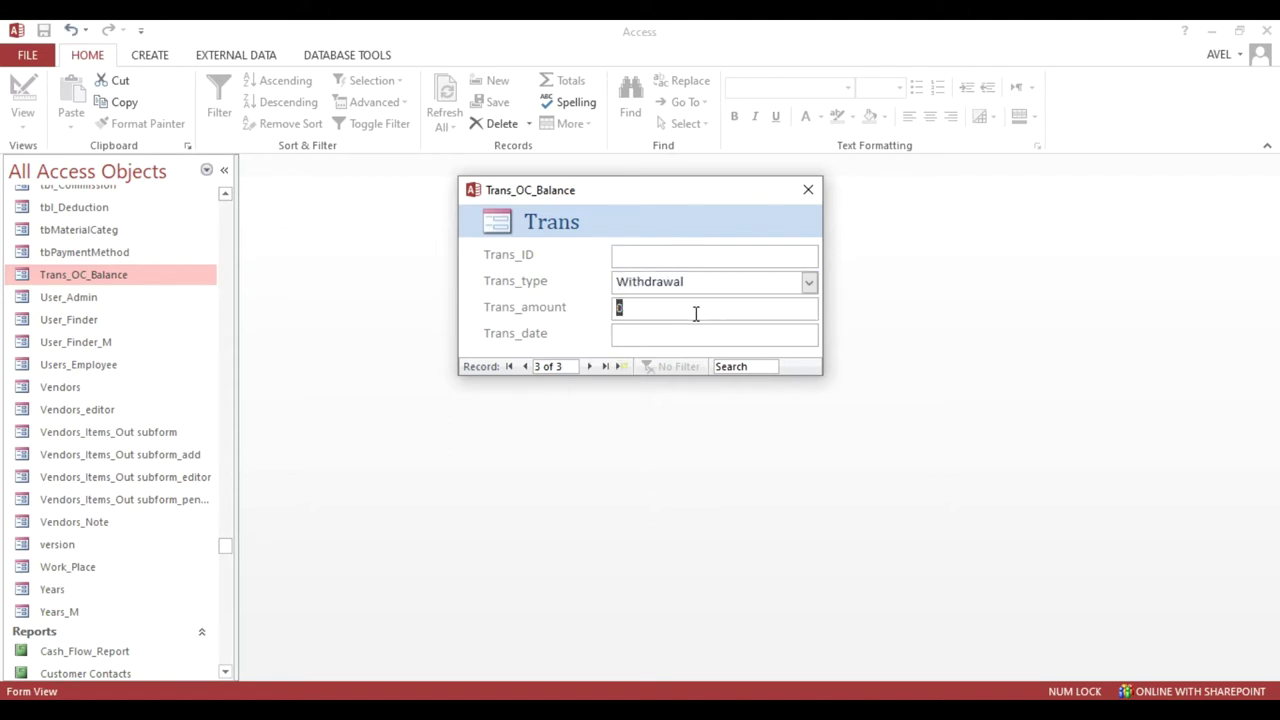
{"action": "left_click", "coordinate": [822, 333]}
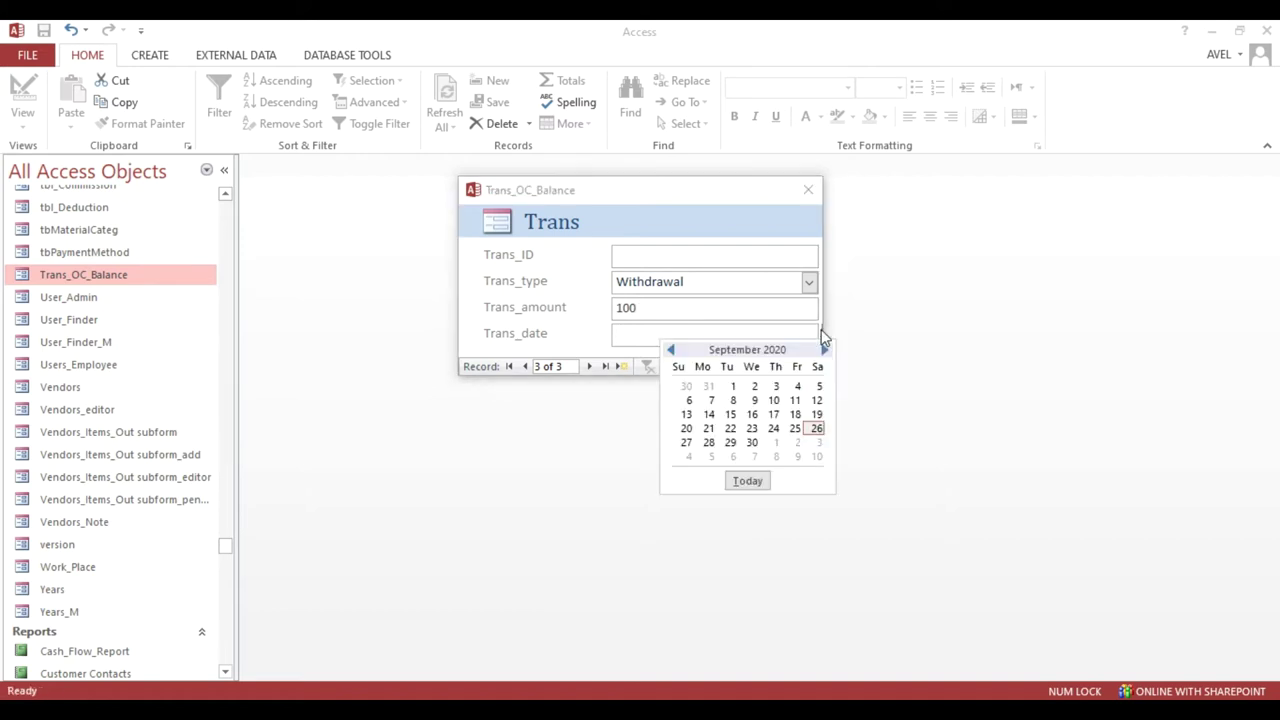
{"action": "left_click", "coordinate": [749, 484]}
{"action": "key", "text": "Tab"}
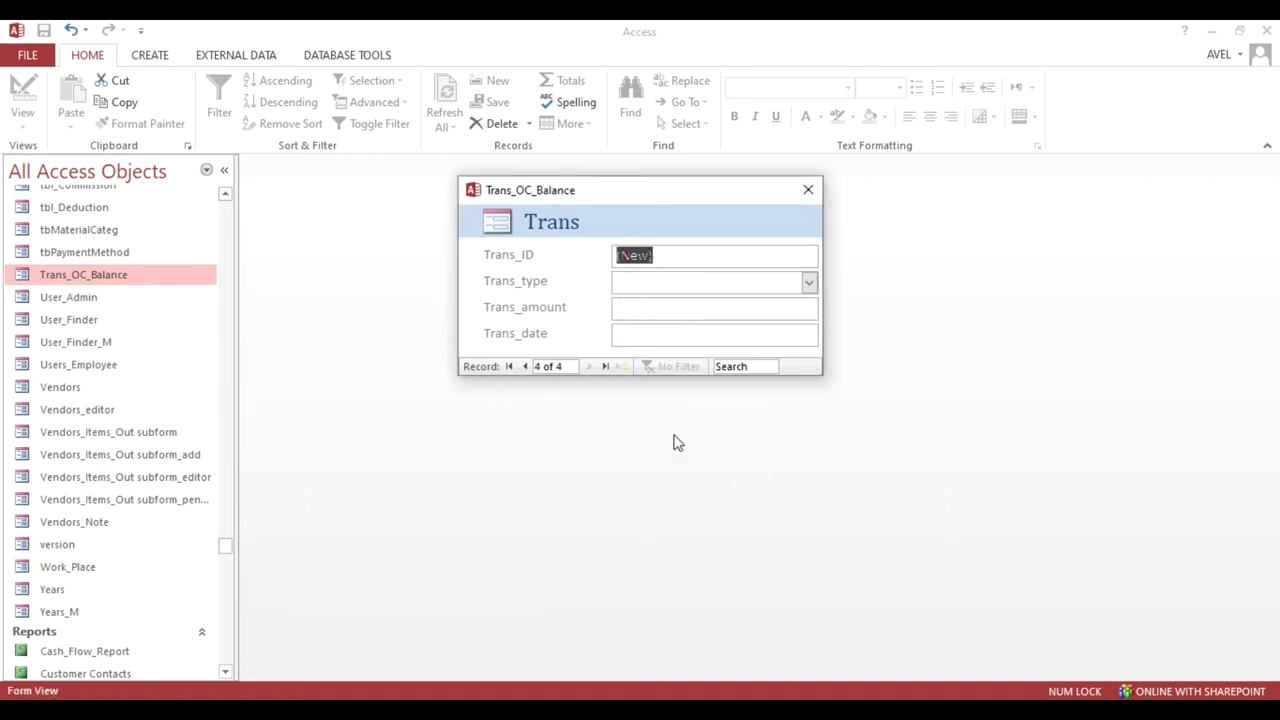
{"action": "left_click", "coordinate": [810, 190]}
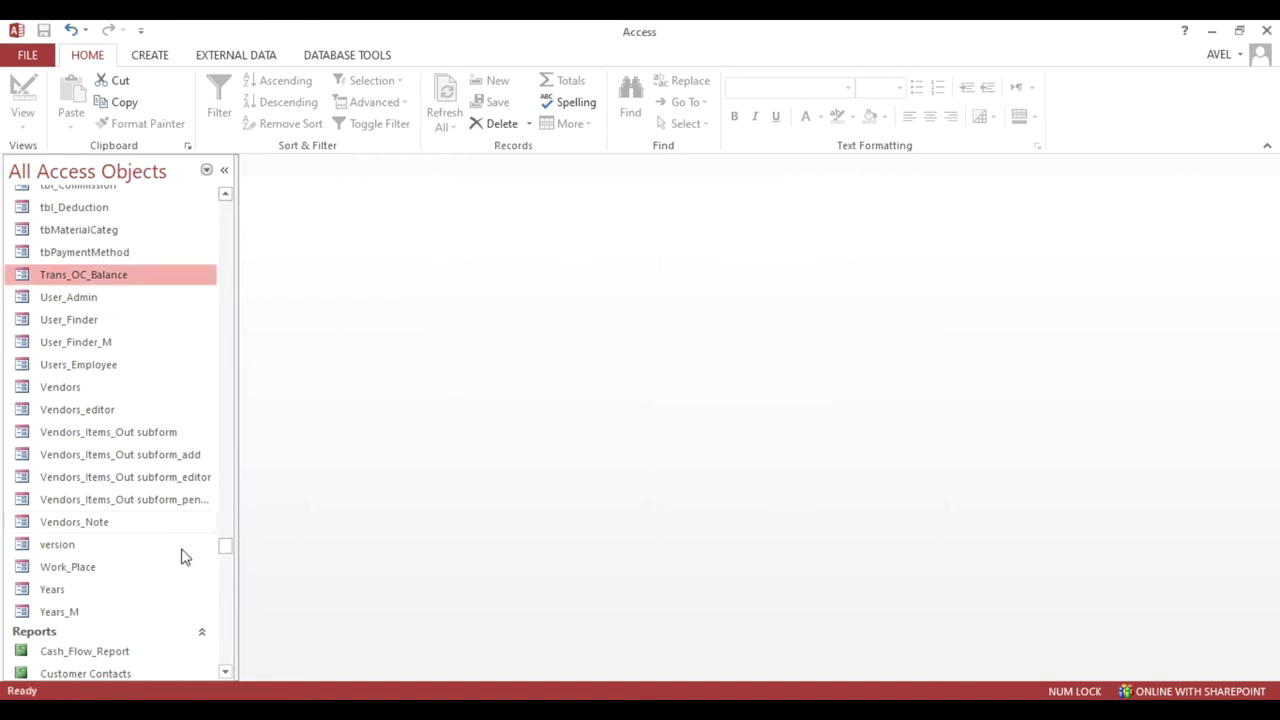
Step: Reopen the R_Trans_OC_Balance report full-window, check how the withdrawal affects the closing balance, and close it
{"action": "left_click_drag", "start_coordinate": [228, 550], "coordinate": [224, 612]}
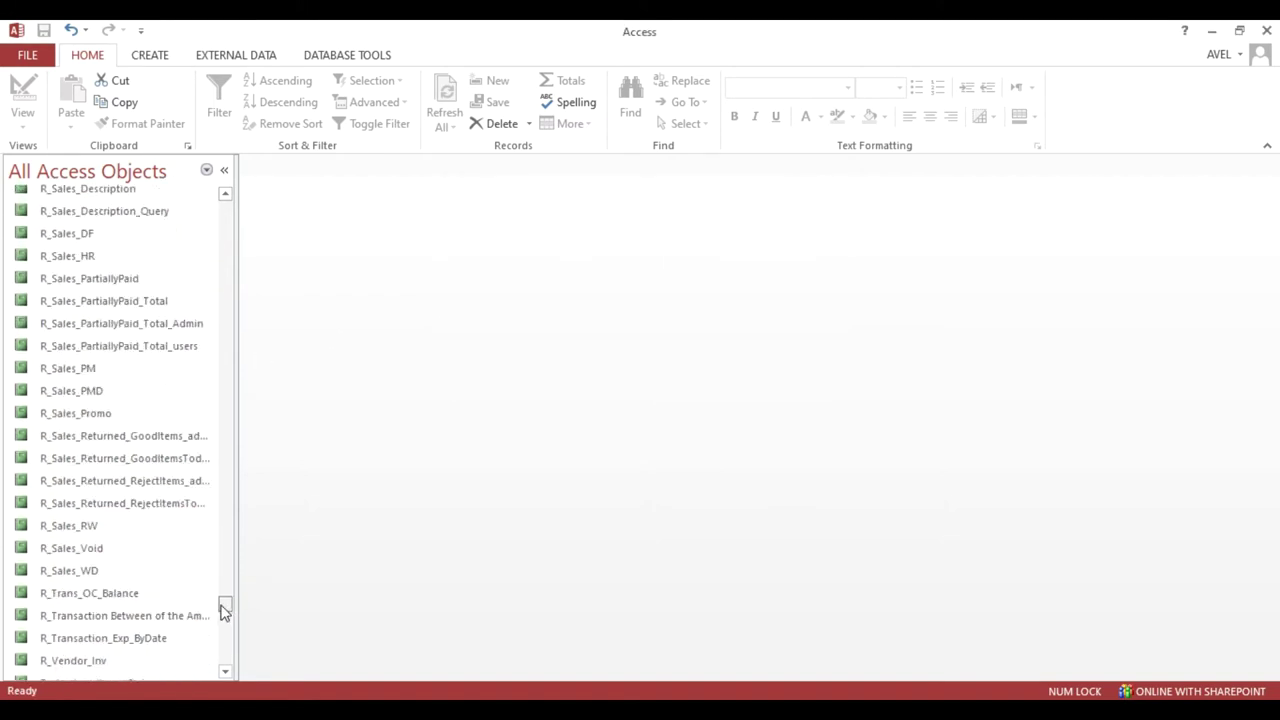
{"action": "scroll", "coordinate": [174, 563], "scroll_direction": "down", "scroll_amount": 3}
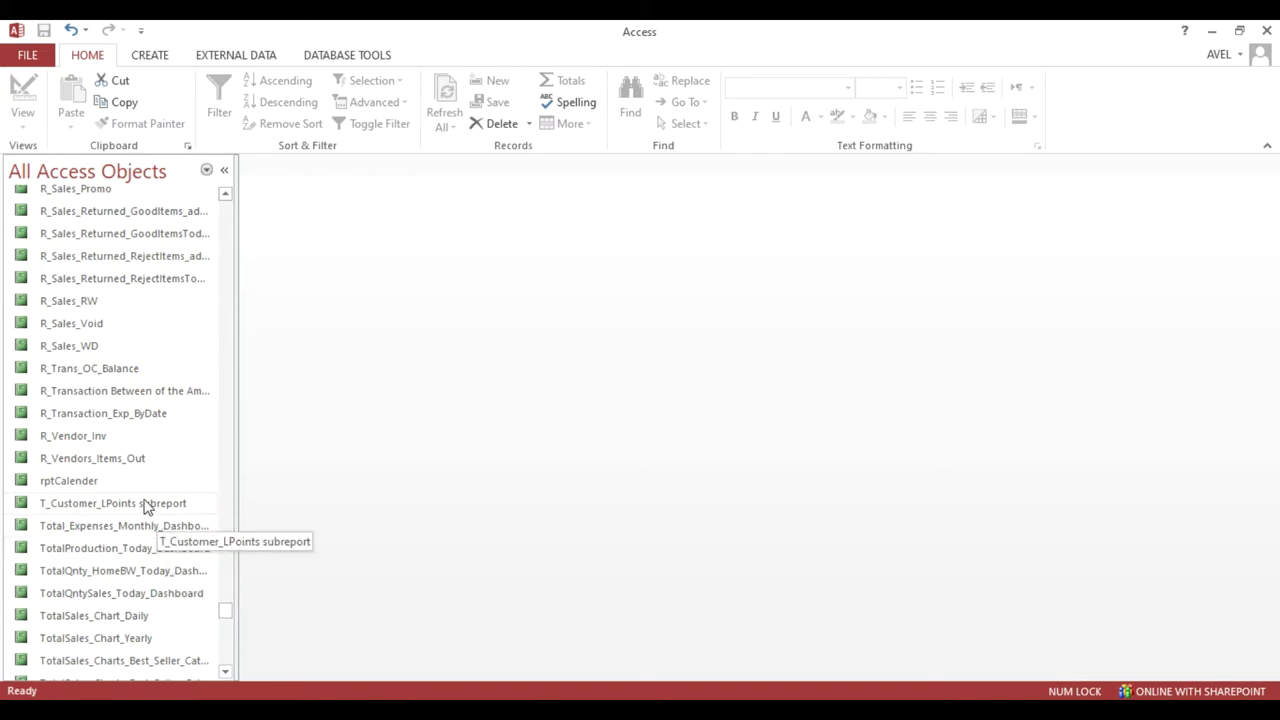
{"action": "double_click", "coordinate": [123, 370]}
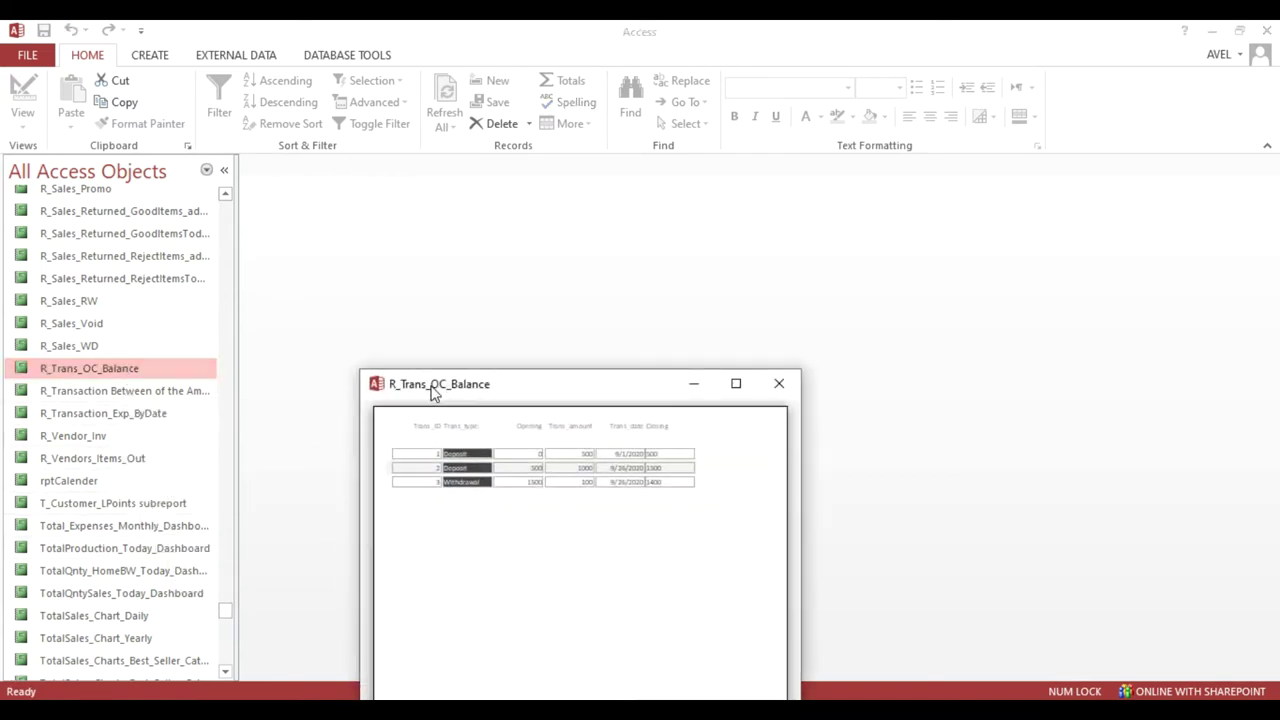
{"action": "left_click", "coordinate": [736, 384]}
{"action": "left_click", "coordinate": [634, 66]}
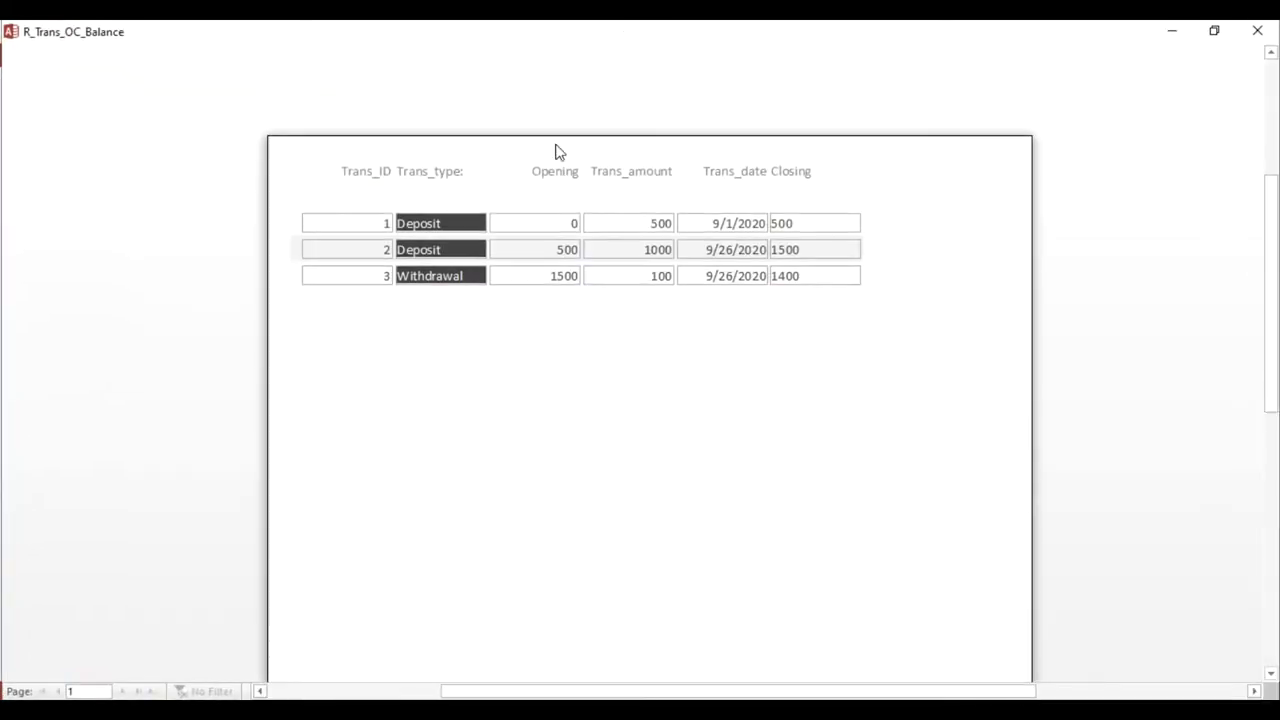
{"action": "left_click", "coordinate": [786, 336]}
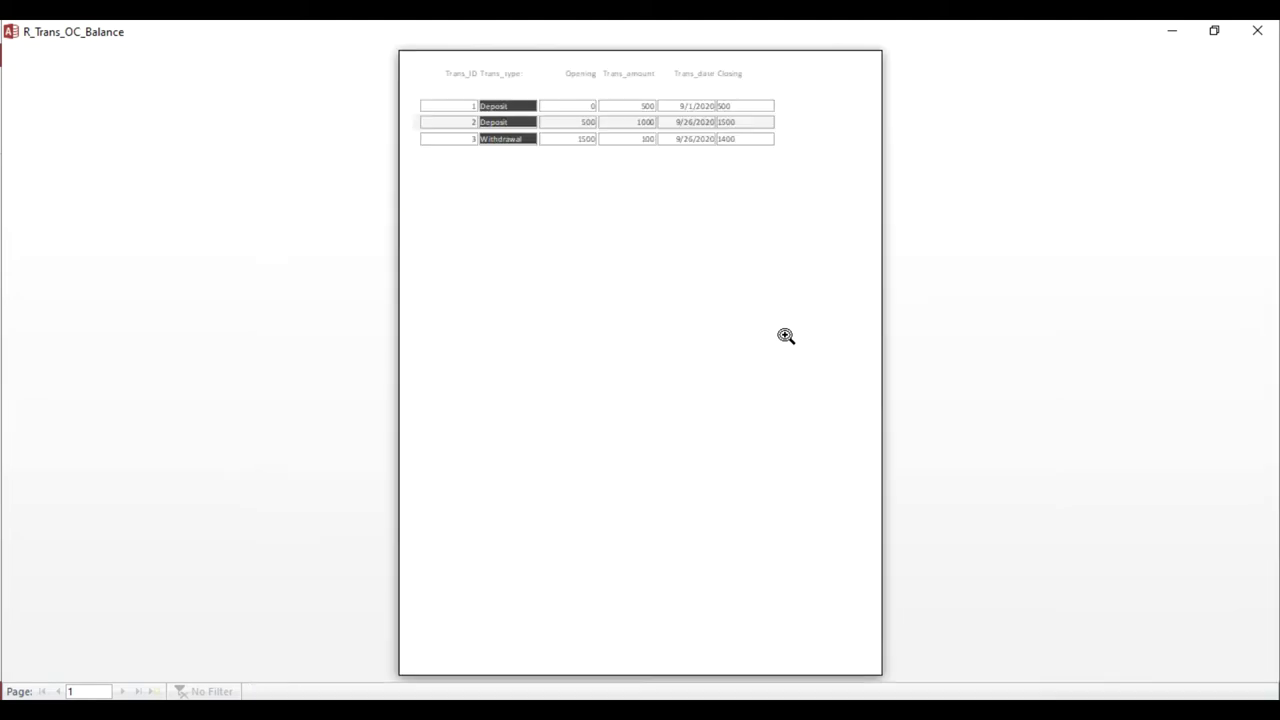
{"action": "left_click", "coordinate": [1257, 31]}
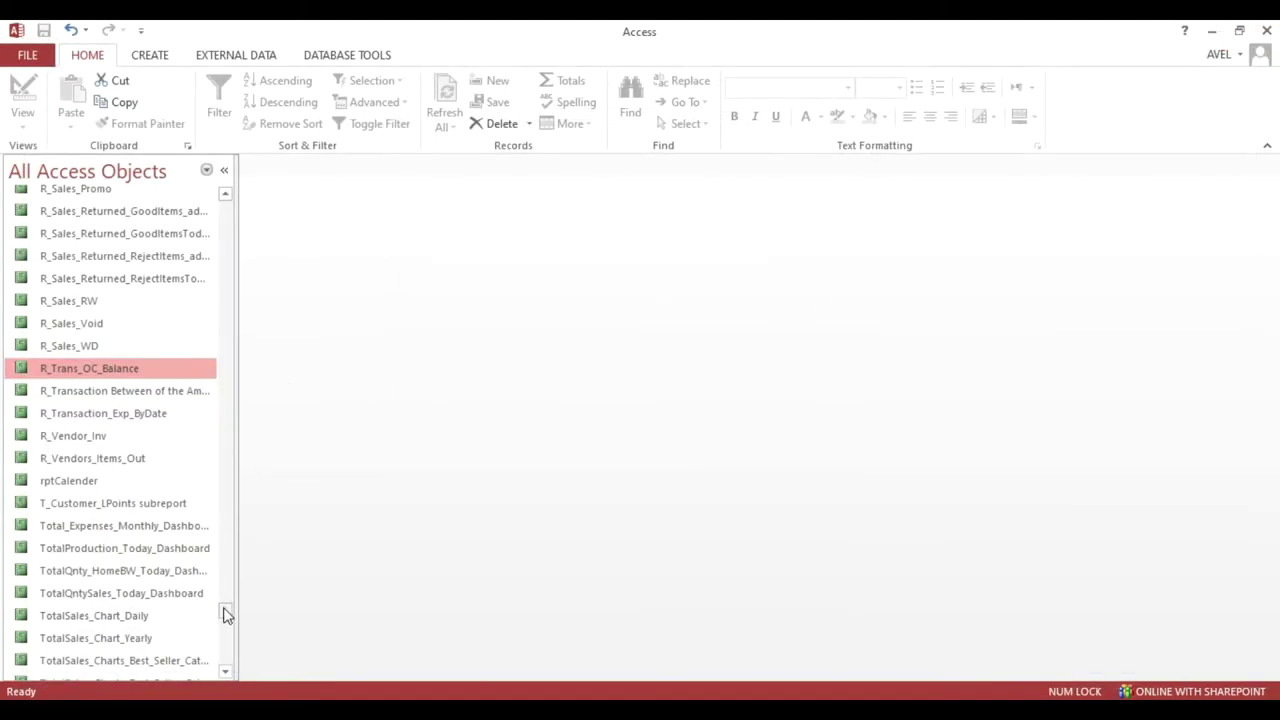
Step: Open the linked Trans table in Design View and examine the Trans_type field's lookup settings, including its row source
{"action": "left_click_drag", "start_coordinate": [225, 615], "coordinate": [234, 243]}
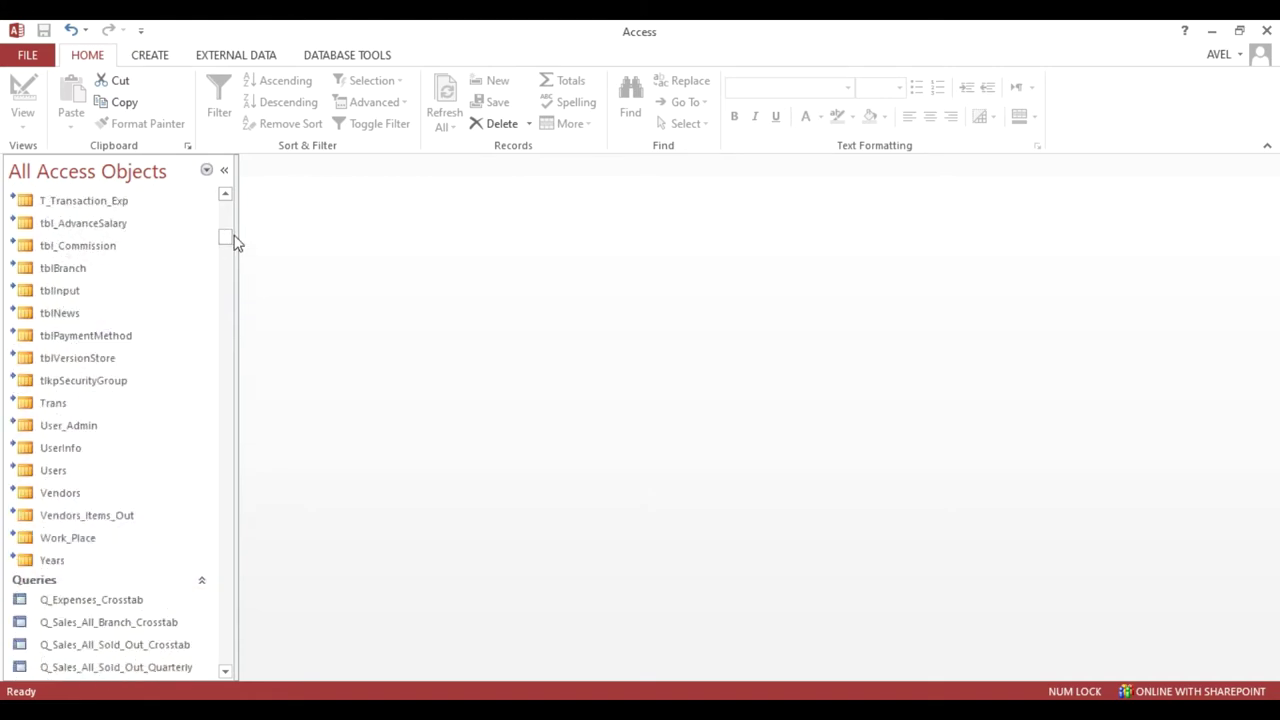
{"action": "right_click", "coordinate": [67, 404]}
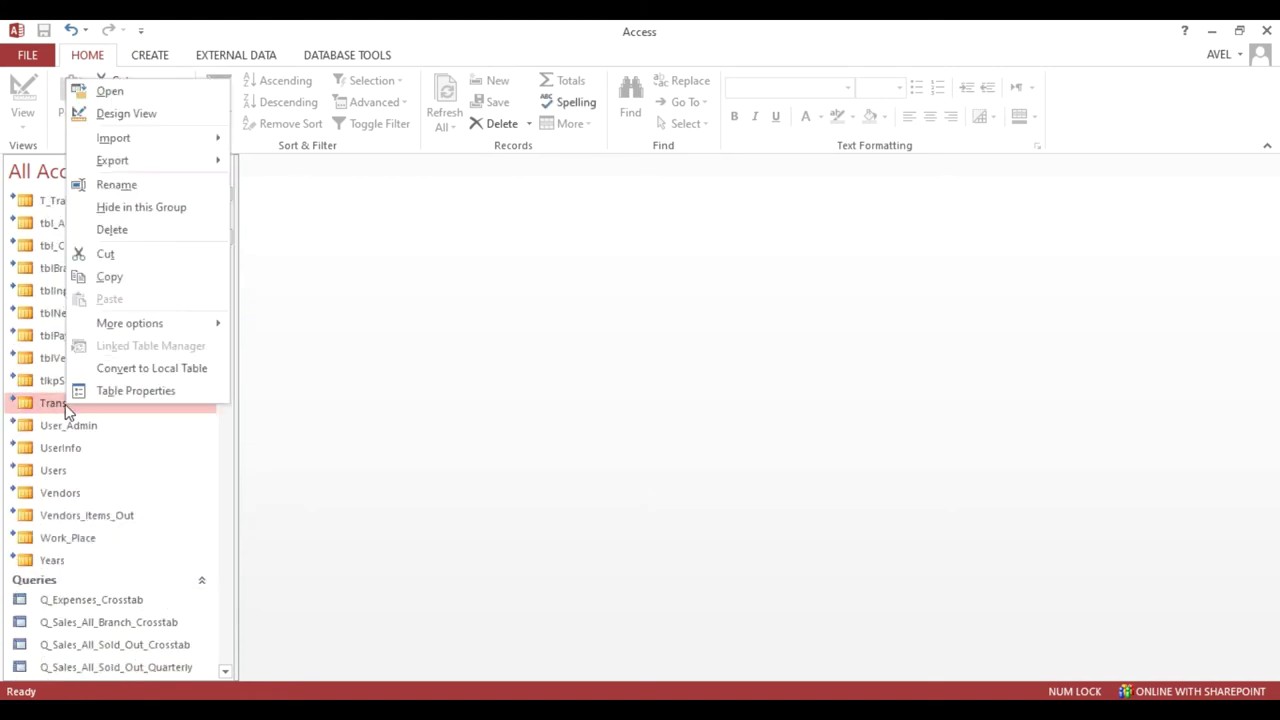
{"action": "left_click", "coordinate": [127, 114]}
{"action": "left_click", "coordinate": [622, 421]}
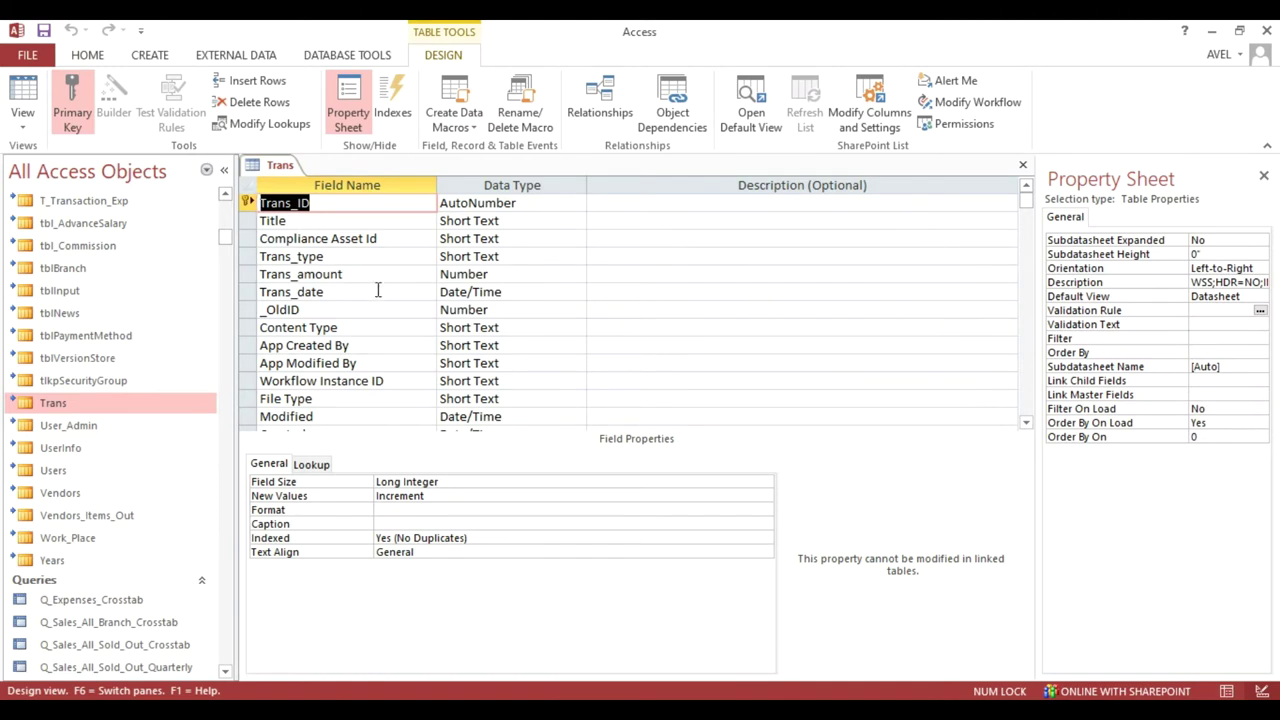
{"action": "left_click", "coordinate": [359, 258]}
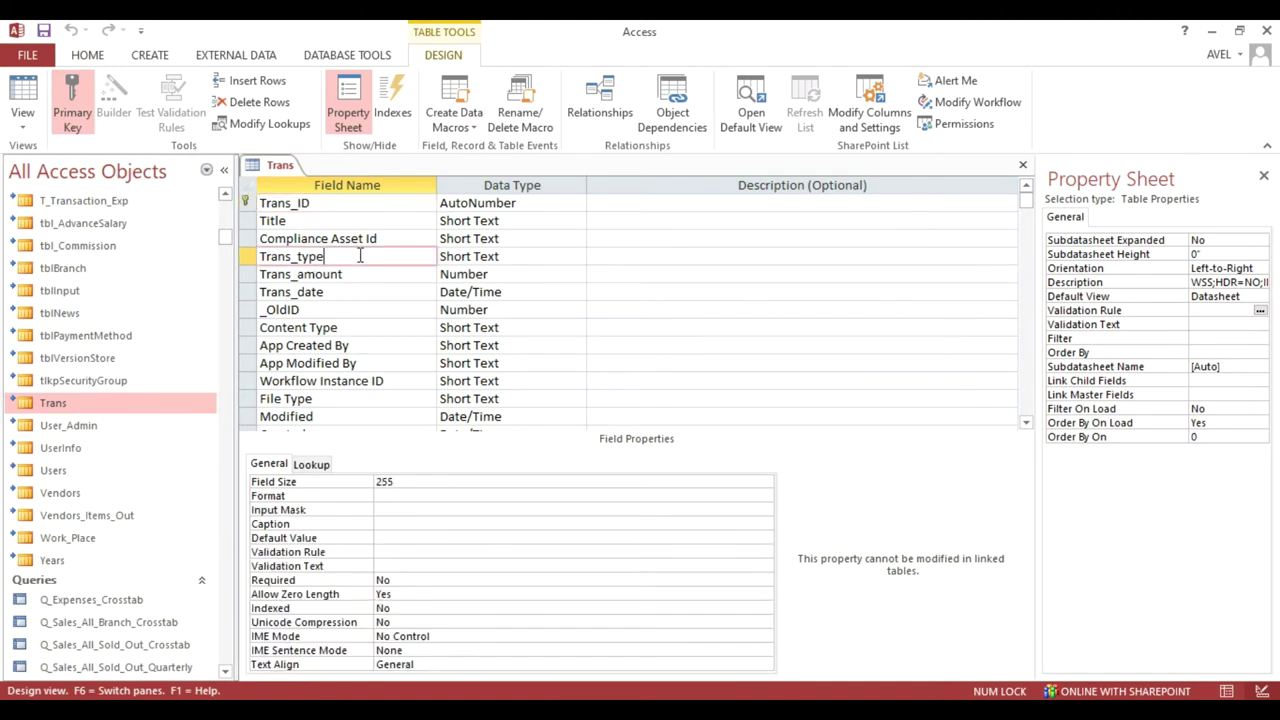
{"action": "left_click", "coordinate": [311, 464]}
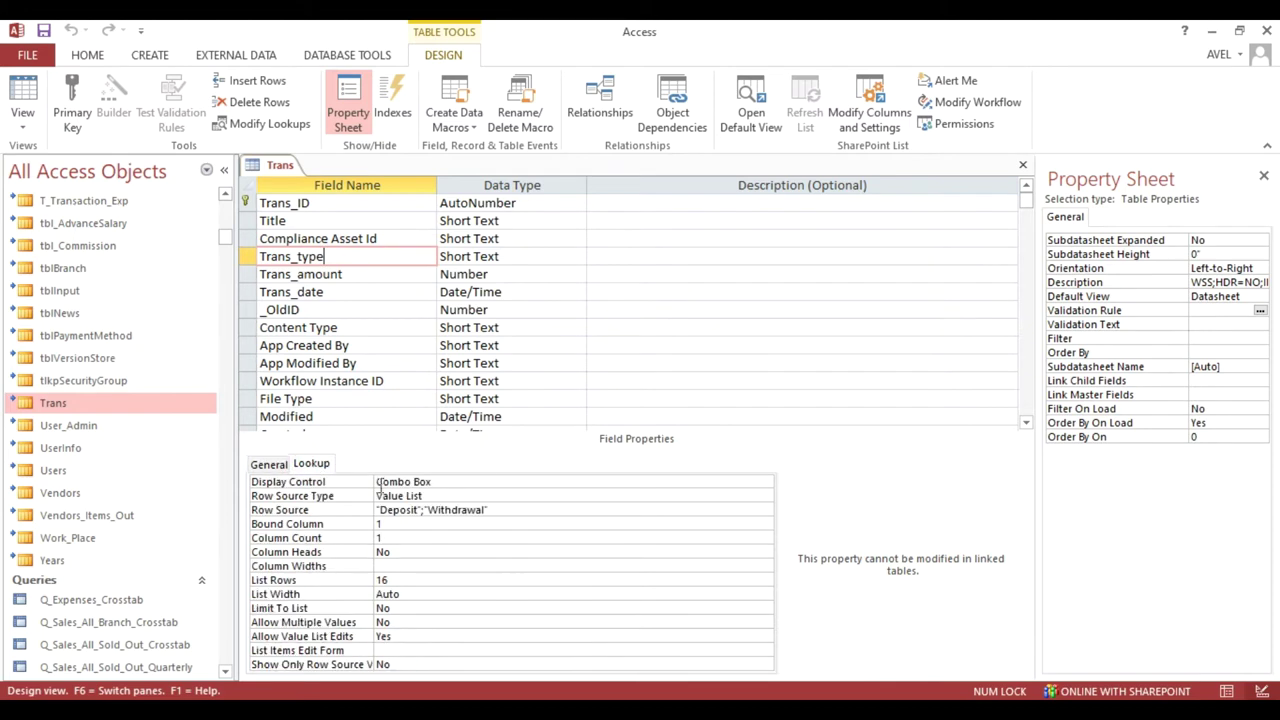
{"action": "left_click_drag", "start_coordinate": [518, 513], "coordinate": [330, 514]}
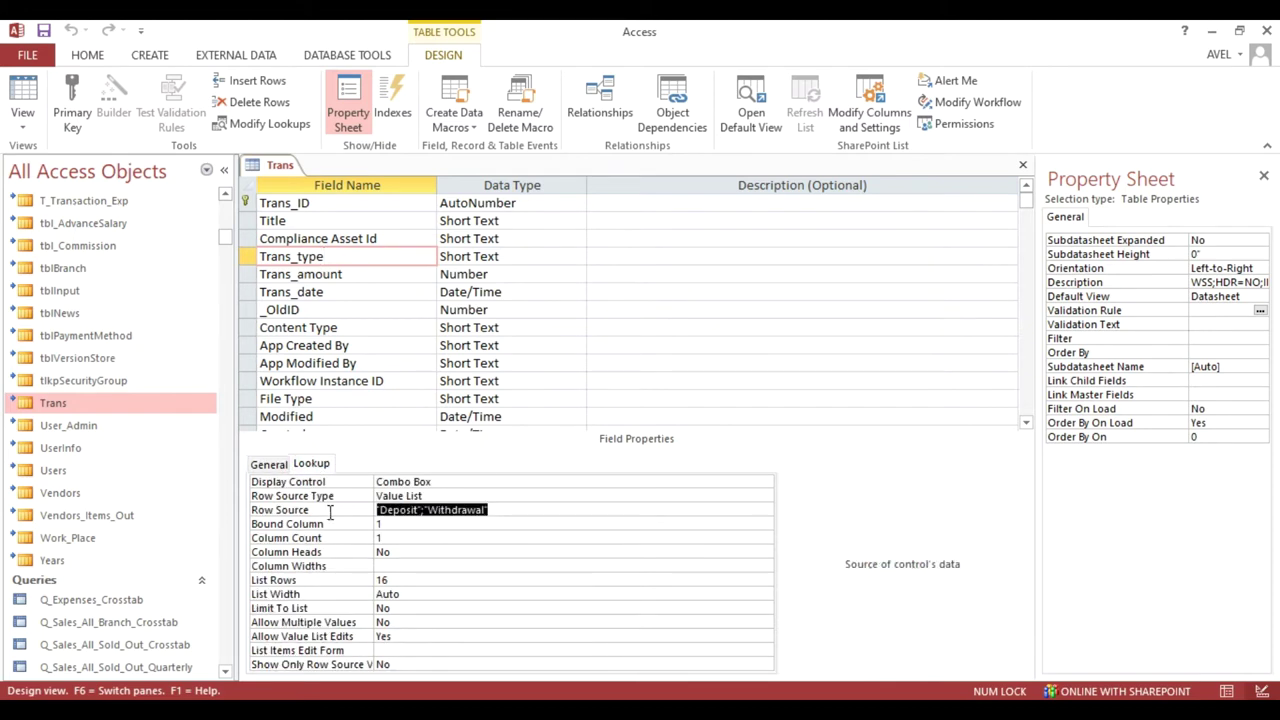
Step: Review the data type choices for the Trans_amount field without changing its type
{"action": "left_click", "coordinate": [348, 273]}
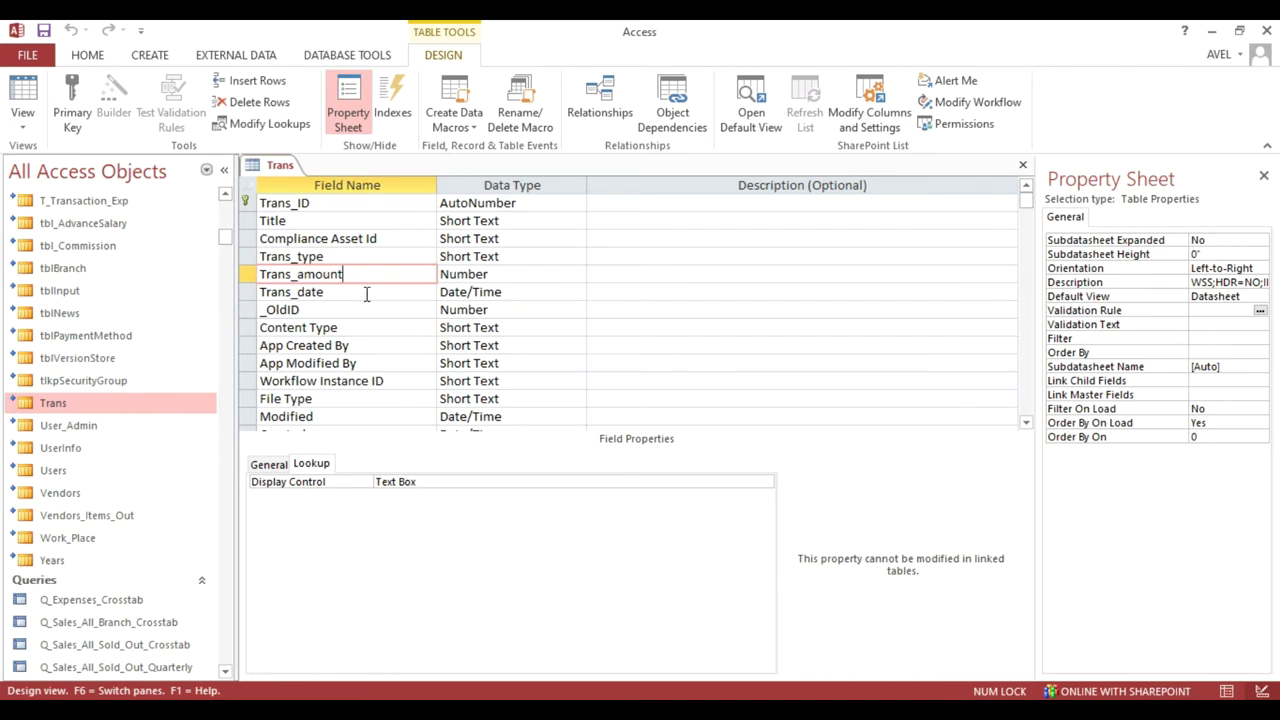
{"action": "left_click", "coordinate": [537, 274]}
{"action": "left_click", "coordinate": [577, 275]}
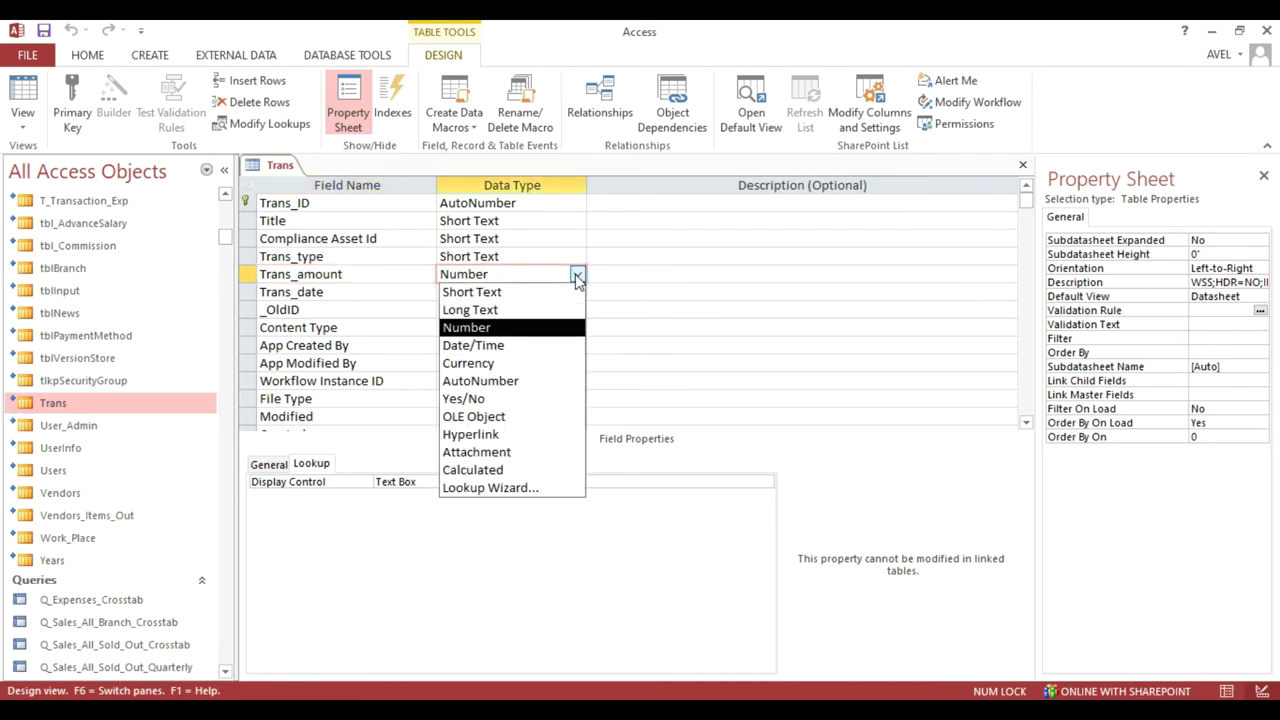
{"action": "left_click", "coordinate": [577, 275]}
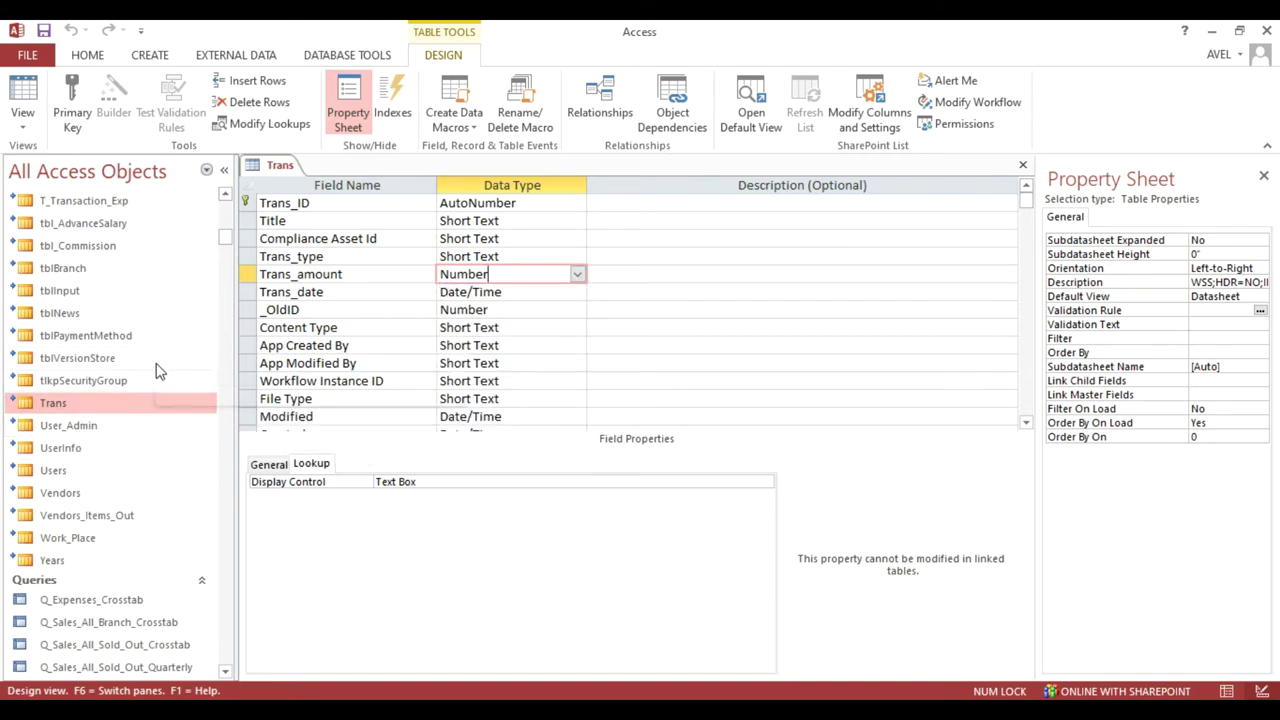
Step: Copy the Format property of the Received_Cash field from the linked M_Inv_Out table's design and close that table
{"action": "left_click_drag", "start_coordinate": [227, 238], "coordinate": [227, 228]}
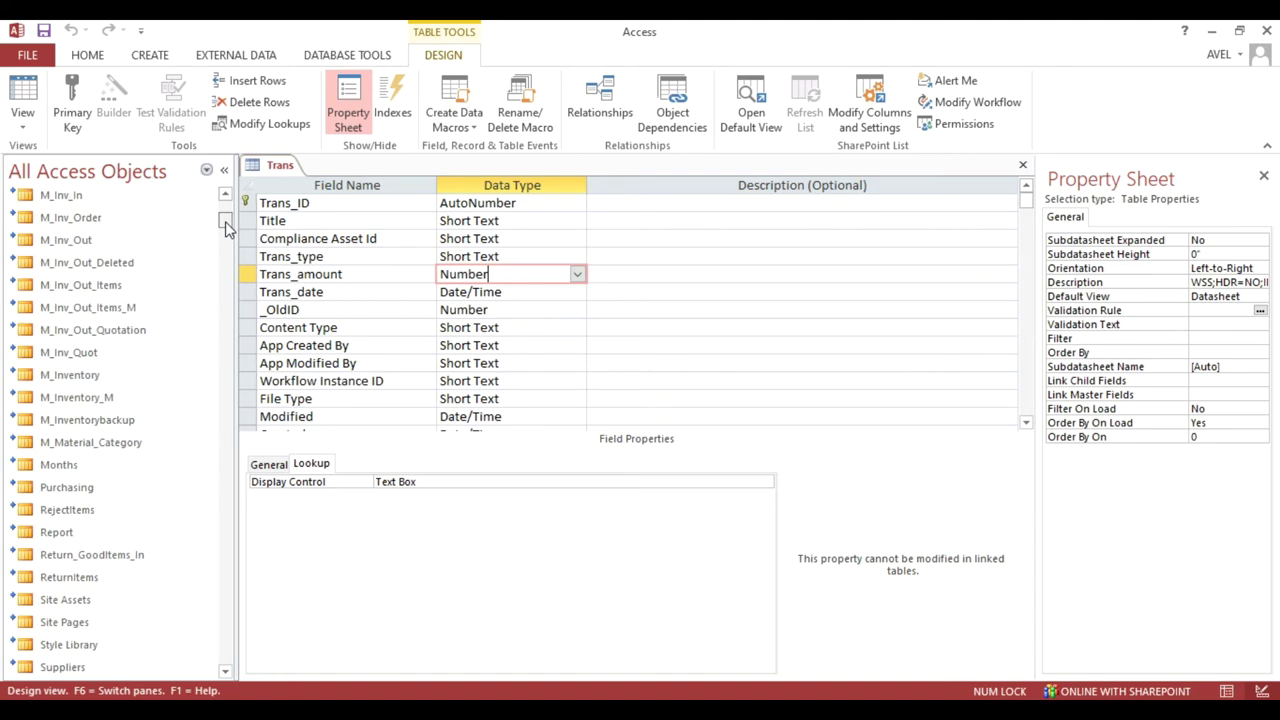
{"action": "right_click", "coordinate": [94, 242]}
{"action": "left_click", "coordinate": [136, 275]}
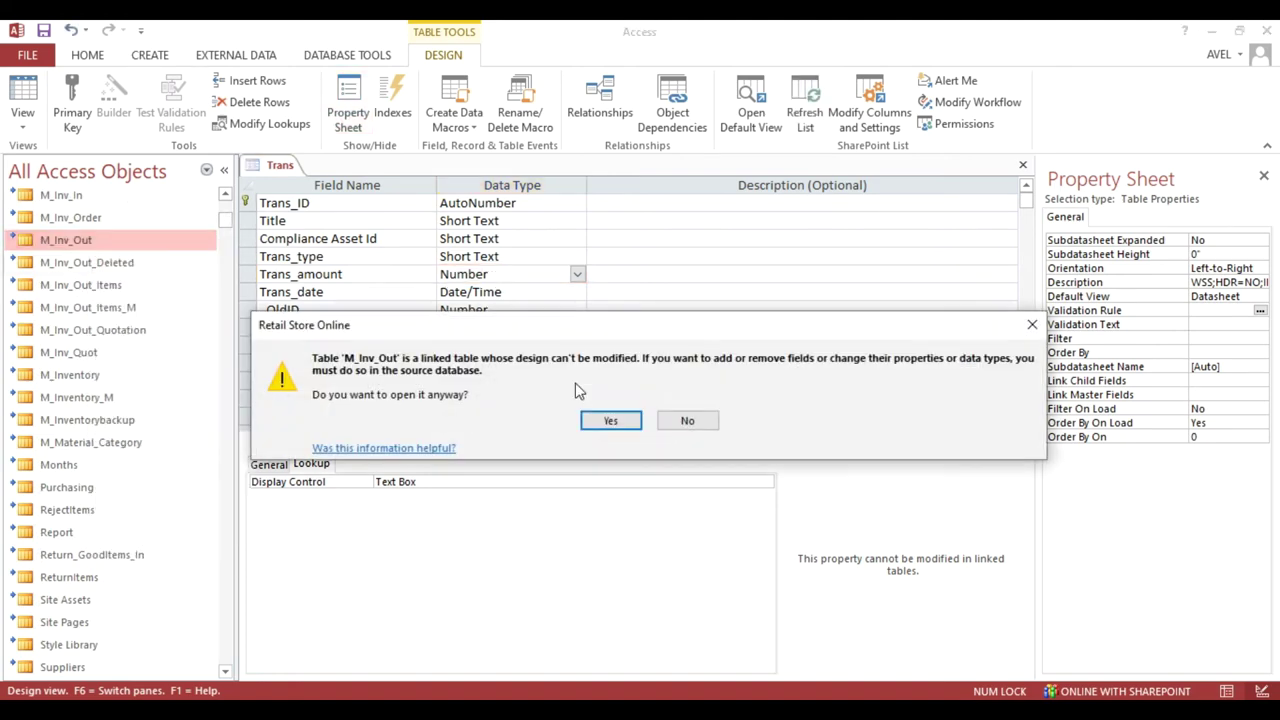
{"action": "left_click", "coordinate": [608, 421]}
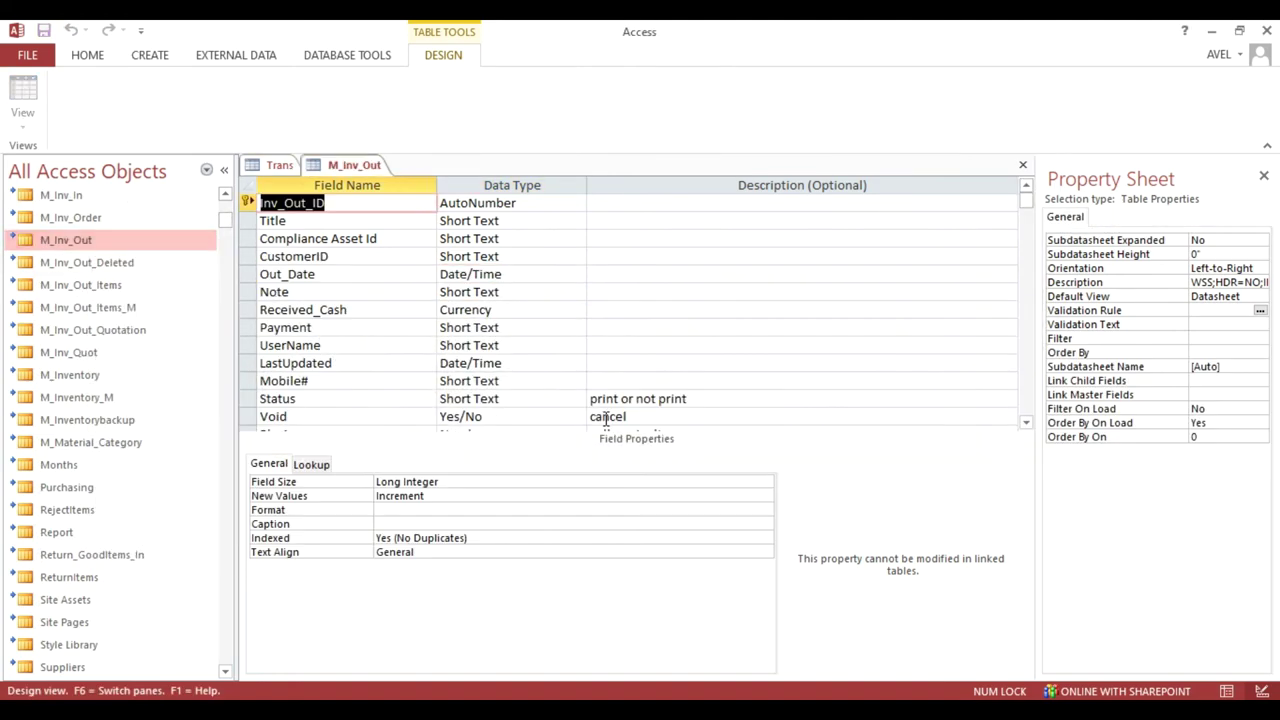
{"action": "left_click", "coordinate": [521, 309]}
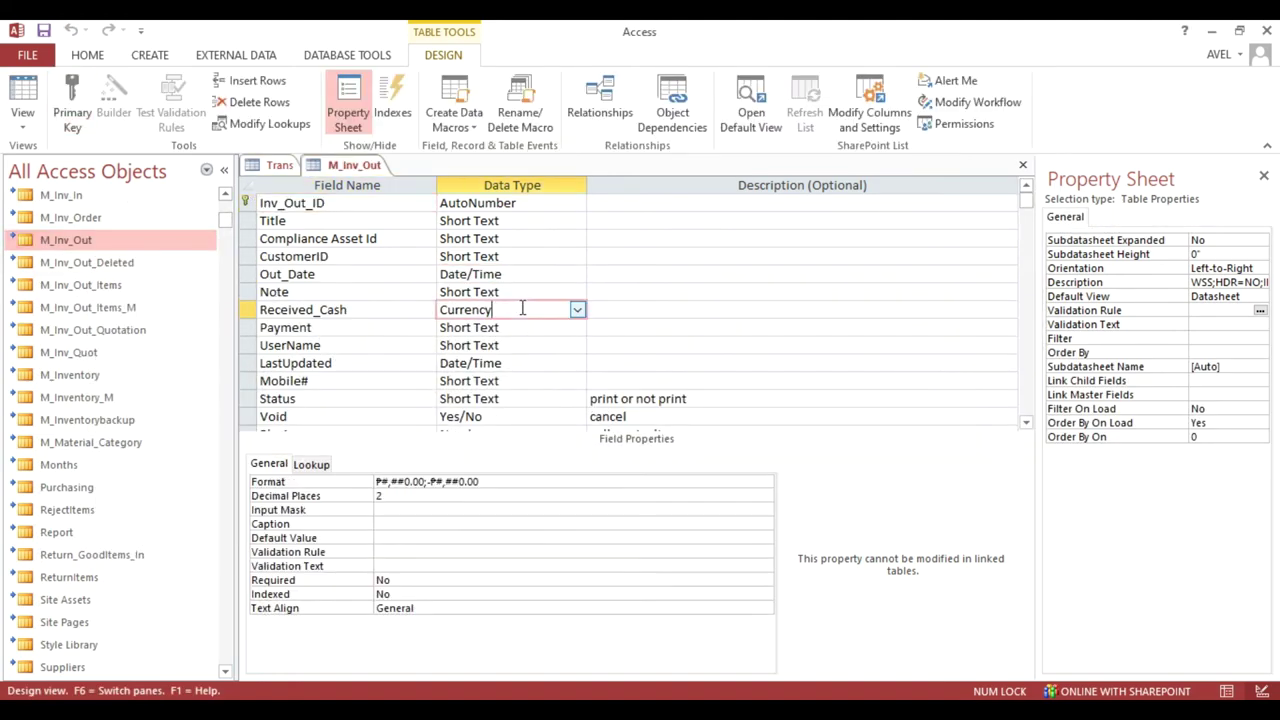
{"action": "left_click", "coordinate": [338, 483]}
{"action": "right_click", "coordinate": [340, 485]}
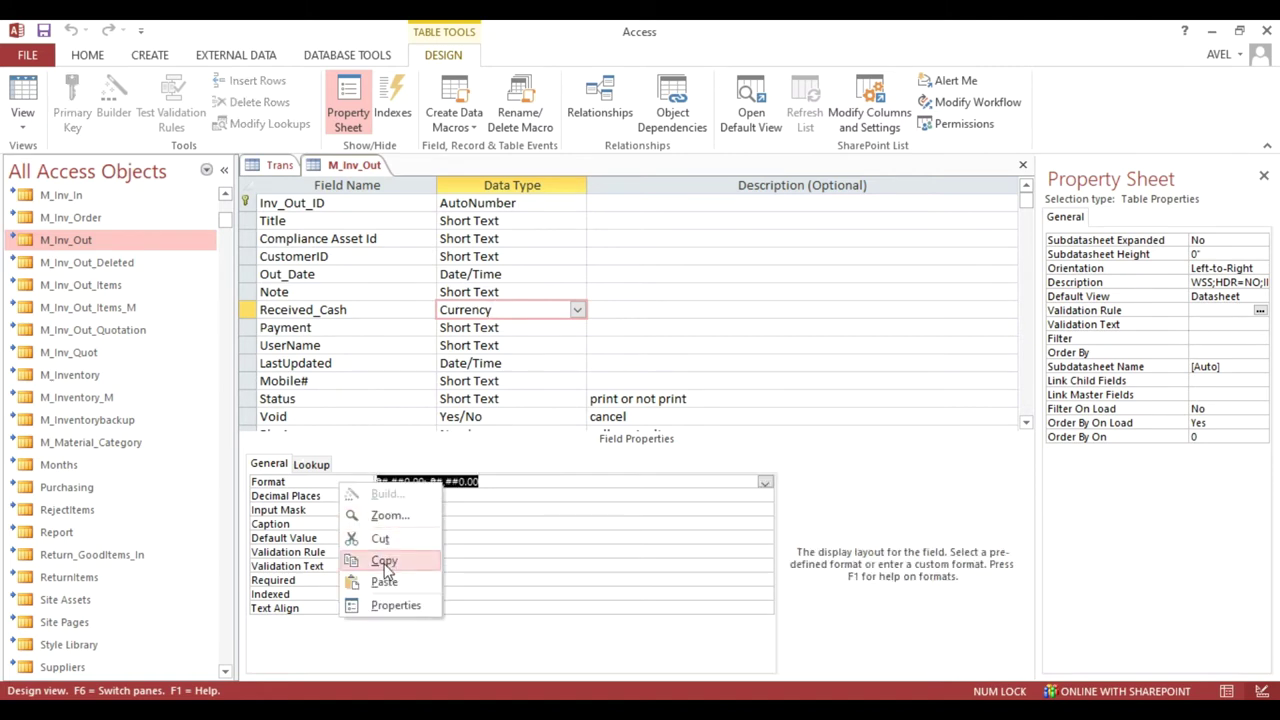
{"action": "left_click", "coordinate": [384, 561]}
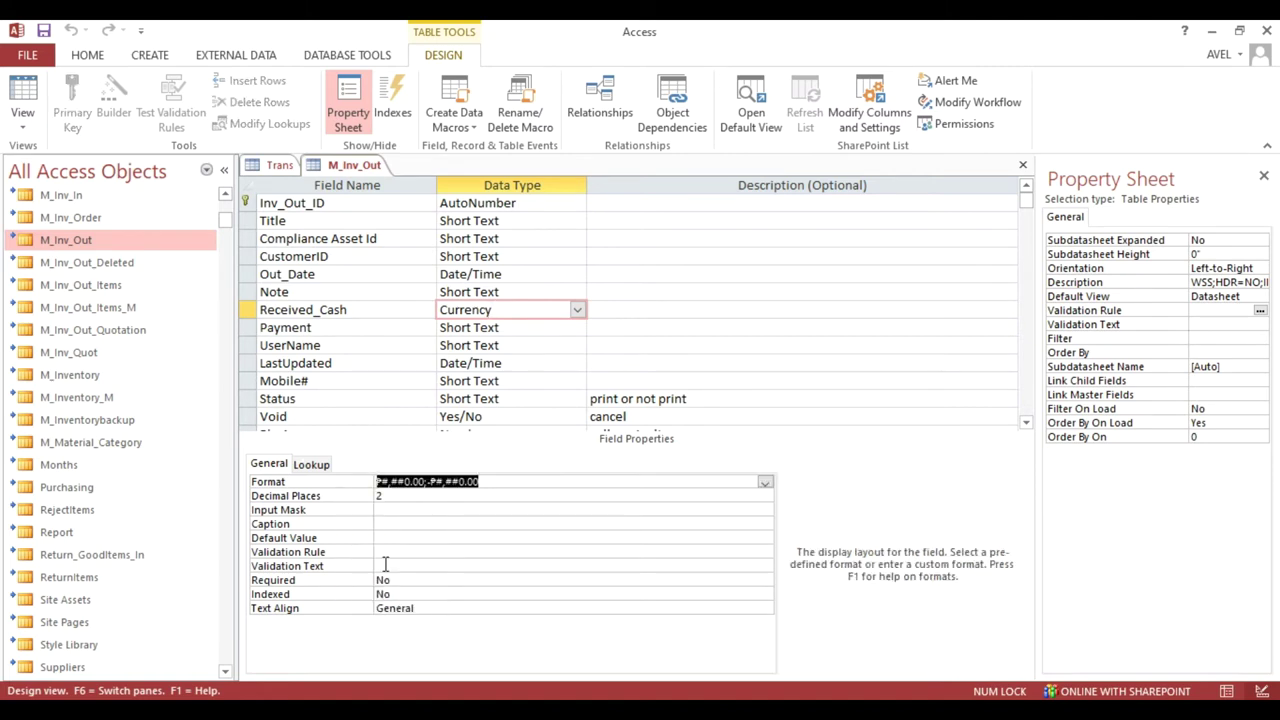
{"action": "left_click", "coordinate": [1021, 165]}
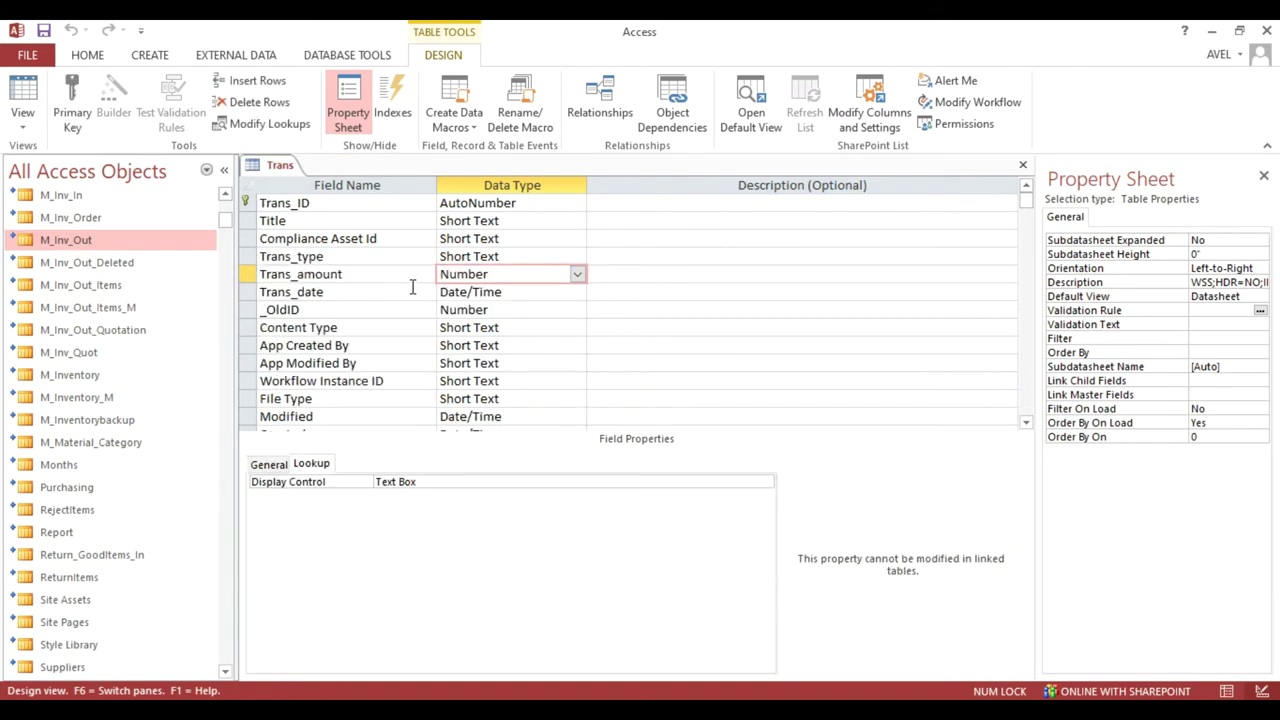
Step: Set the Trans_amount field's data type to Currency and paste the copied format ₱#,##0.00;-₱#,##0.00 into its Format property
{"action": "left_click", "coordinate": [577, 274]}
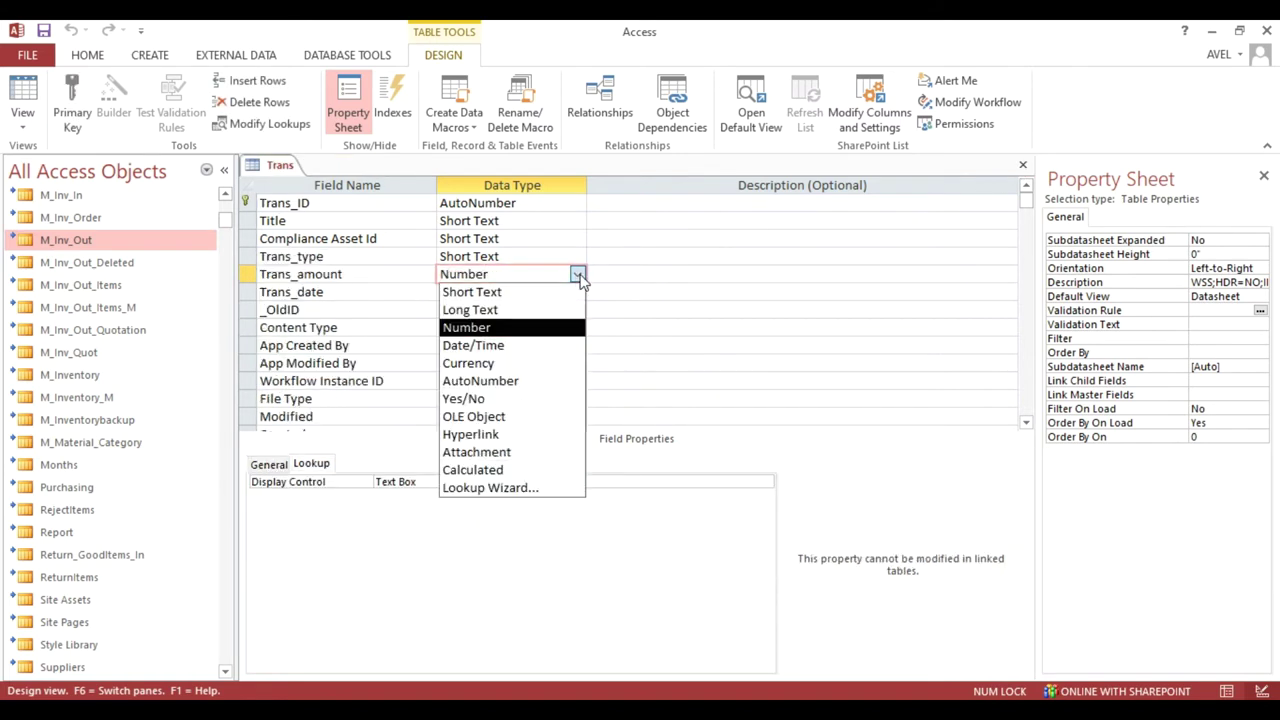
{"action": "left_click", "coordinate": [516, 365]}
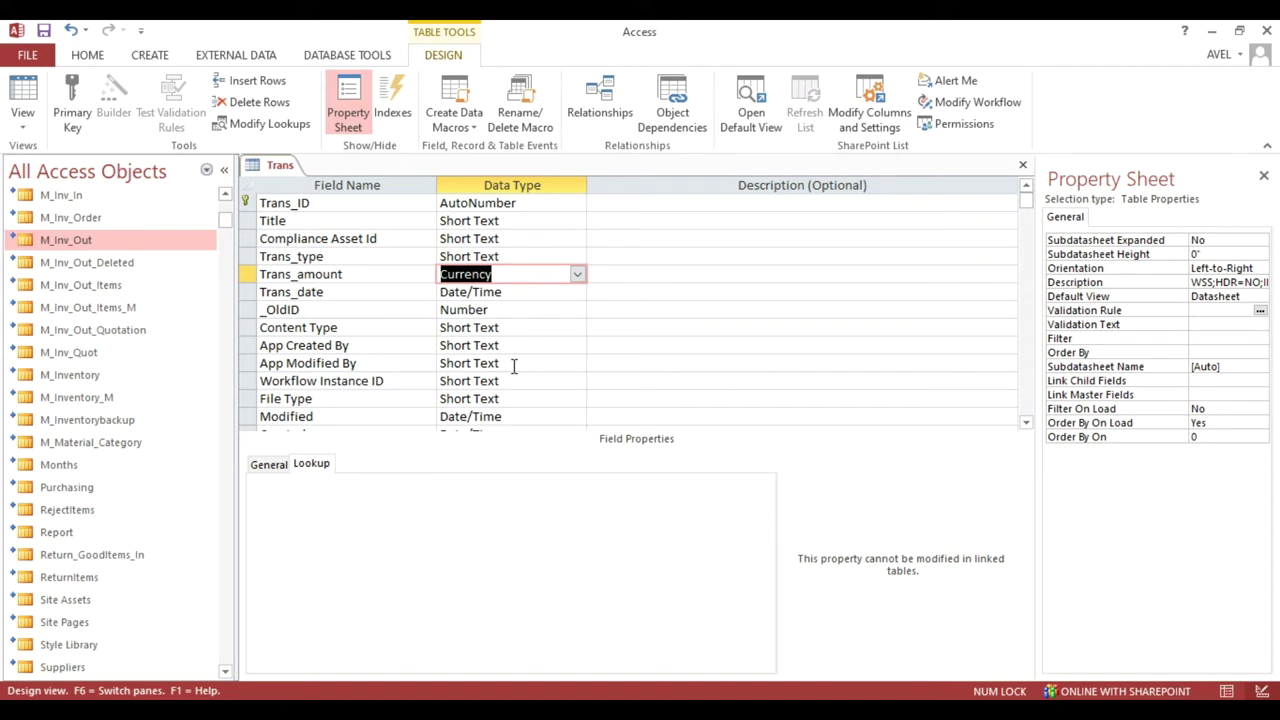
{"action": "left_click", "coordinate": [270, 466]}
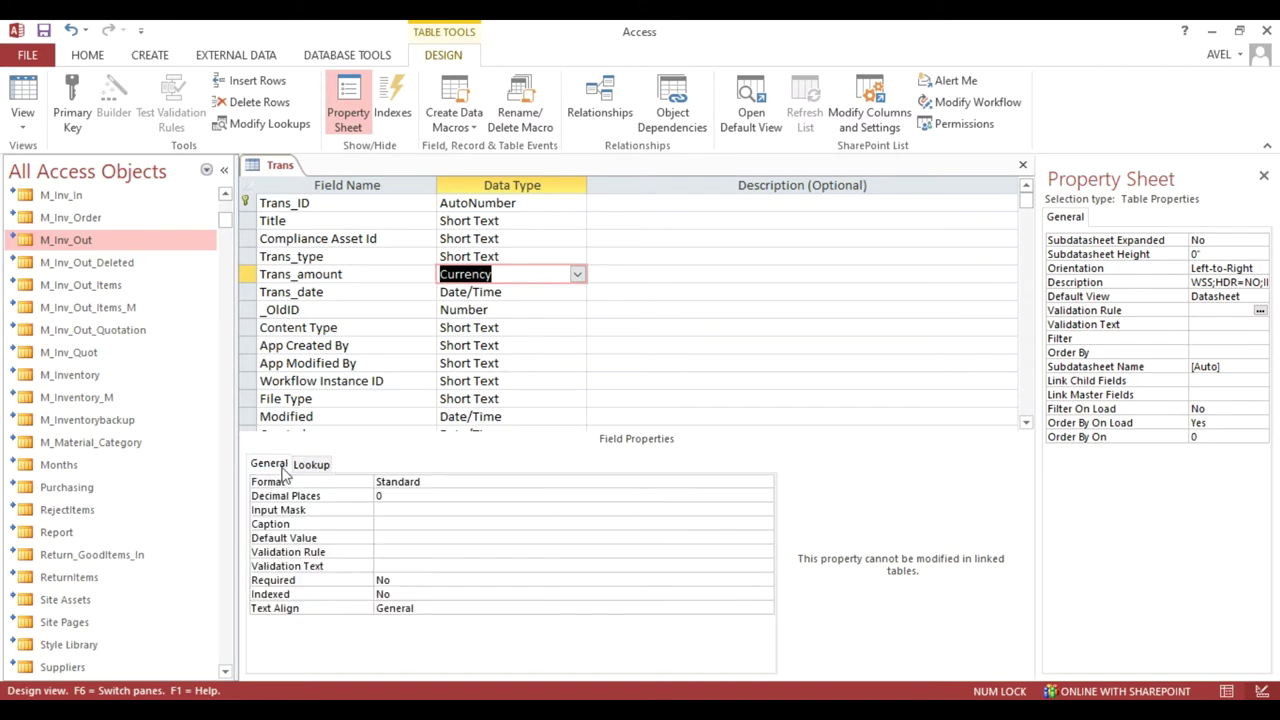
{"action": "left_click", "coordinate": [330, 481]}
{"action": "right_click", "coordinate": [331, 481]}
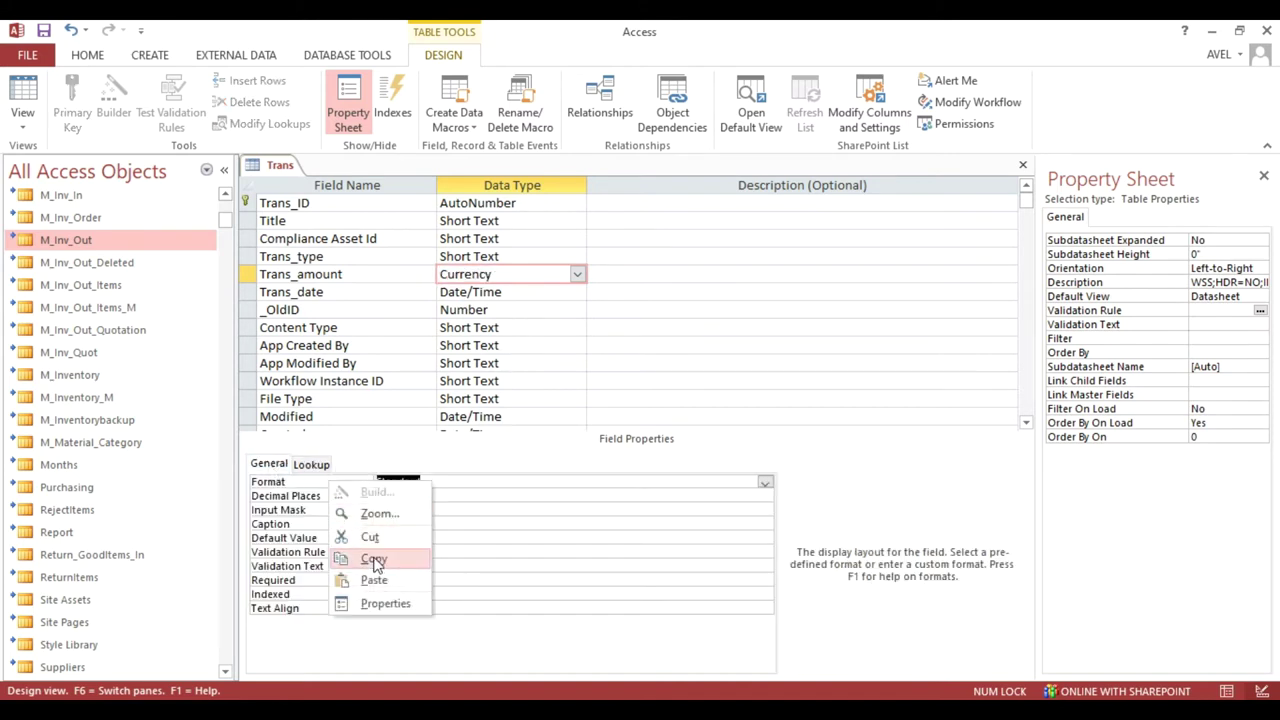
{"action": "left_click", "coordinate": [372, 568]}
{"action": "key", "text": "Return"}
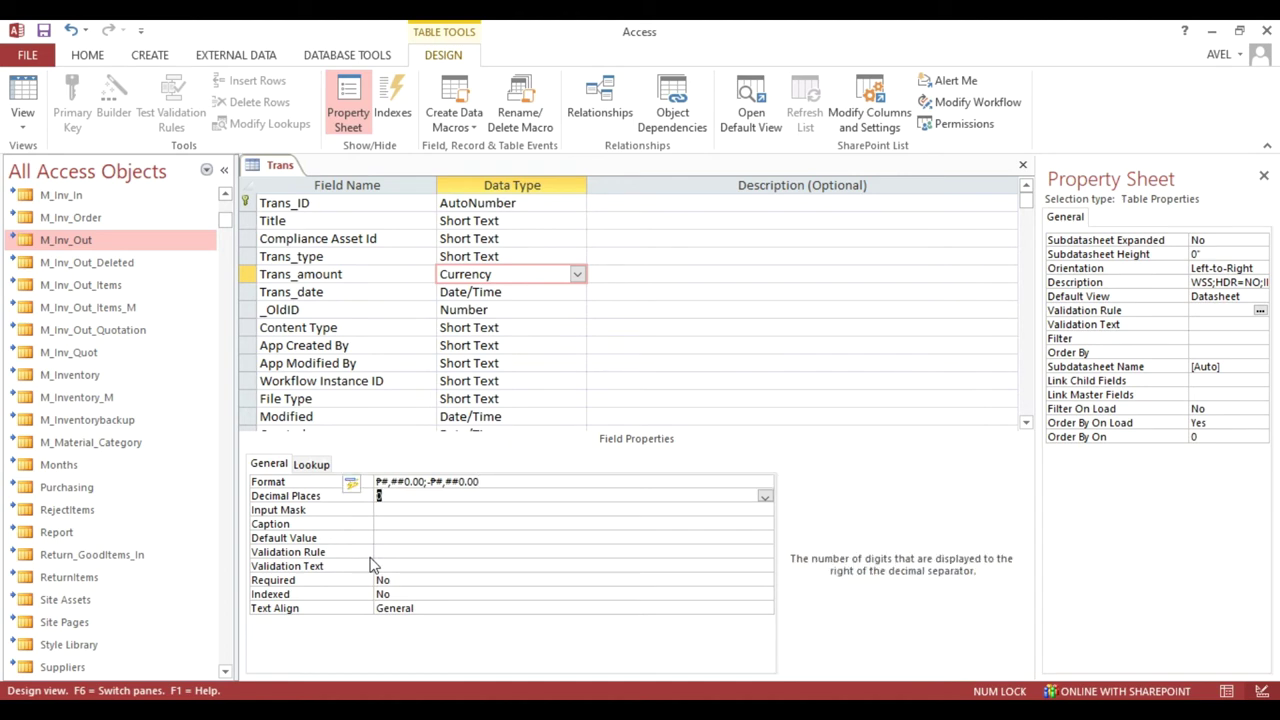
Step: Try to close the Trans table and save its design with the Currency data type and peso format
{"action": "left_click", "coordinate": [1023, 165]}
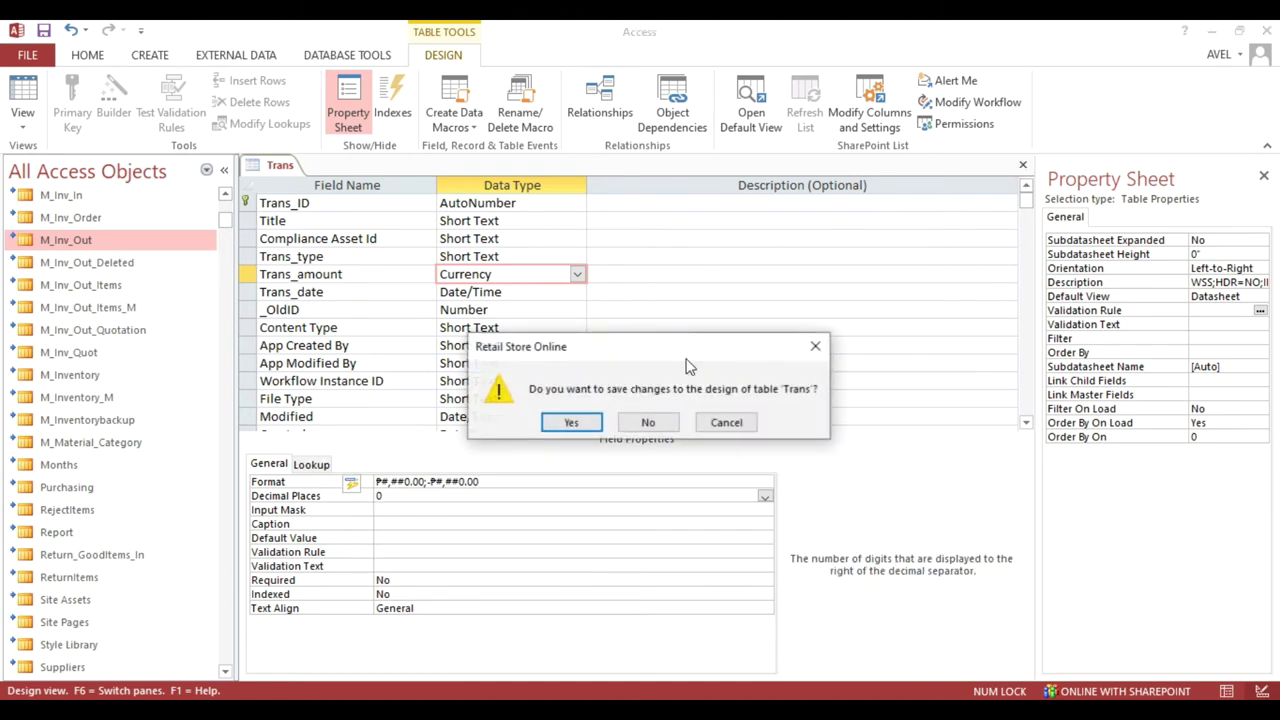
{"action": "left_click", "coordinate": [574, 420]}
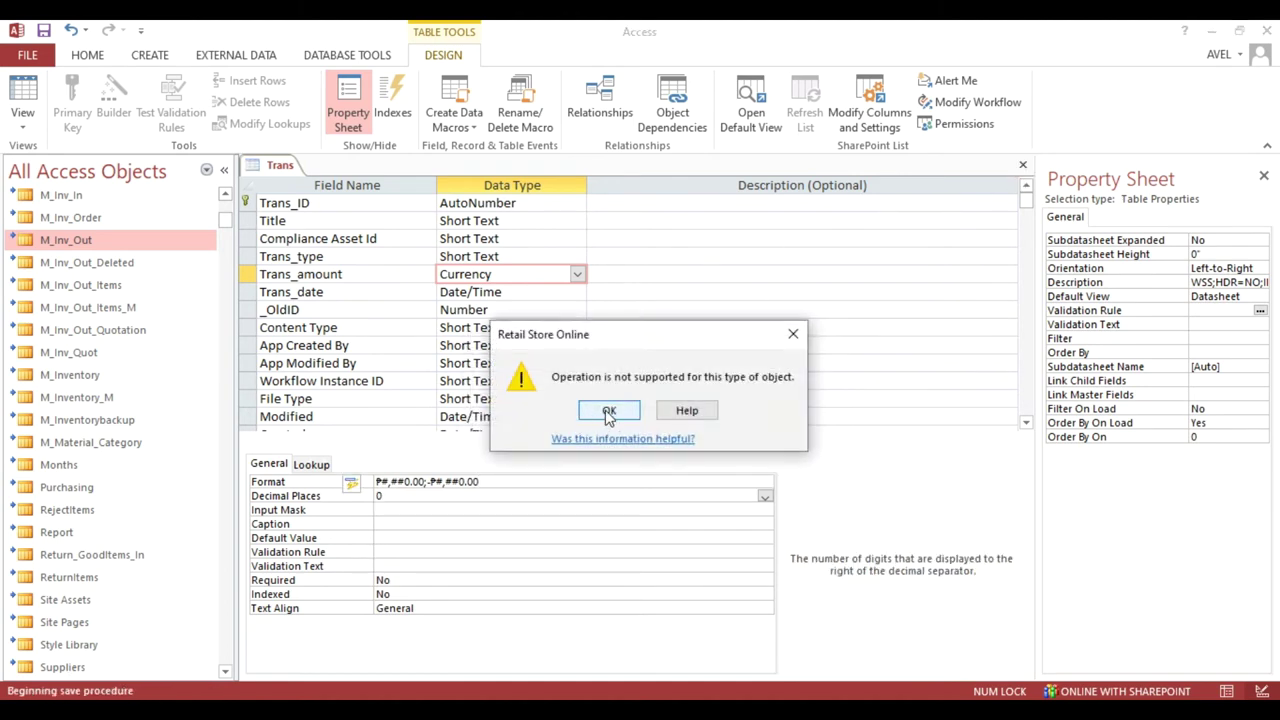
{"action": "left_click", "coordinate": [608, 412]}
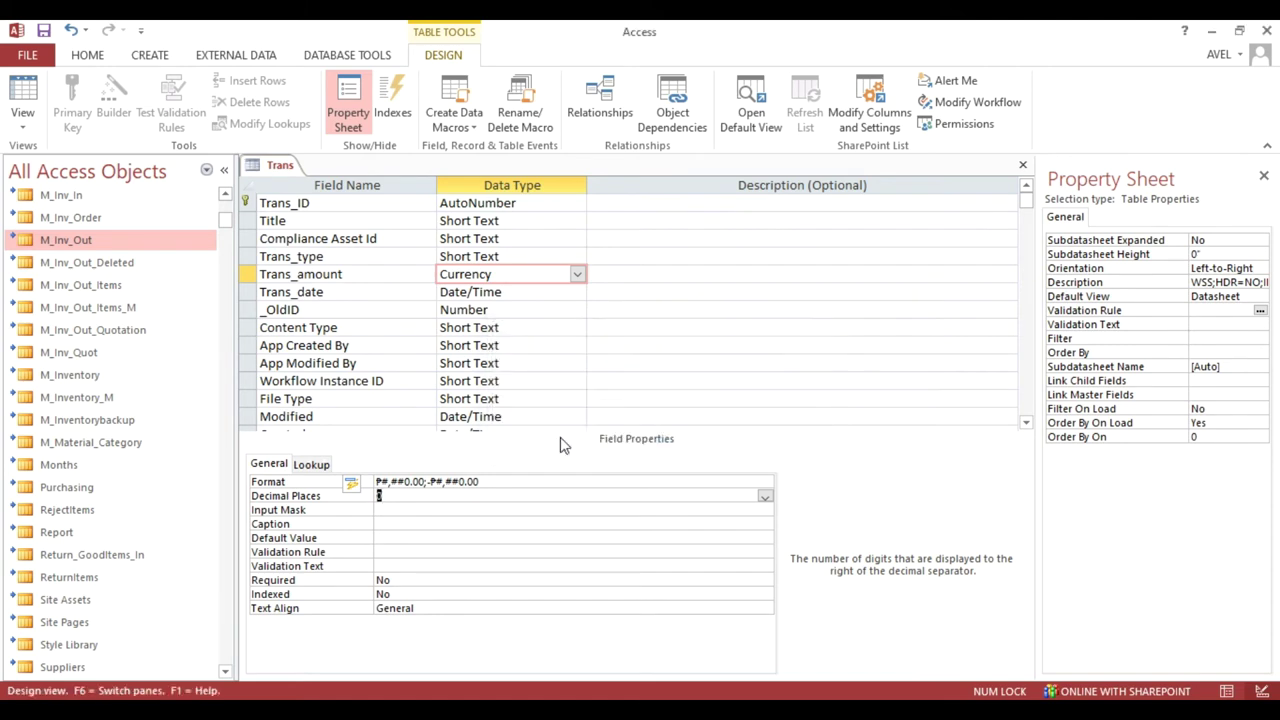
Step: Set the Trans_amount field's Format to Standard and try again to save and close the table design
{"action": "left_click", "coordinate": [453, 511]}
{"action": "left_click", "coordinate": [500, 481]}
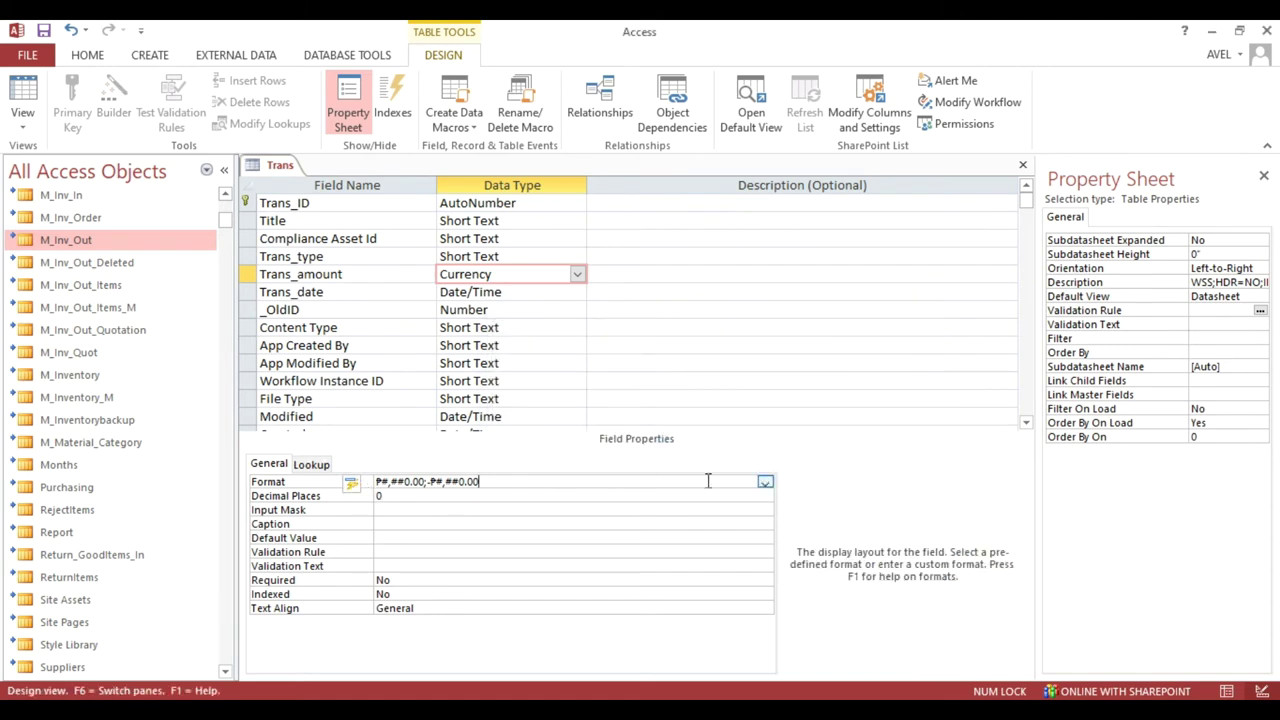
{"action": "left_click", "coordinate": [764, 483]}
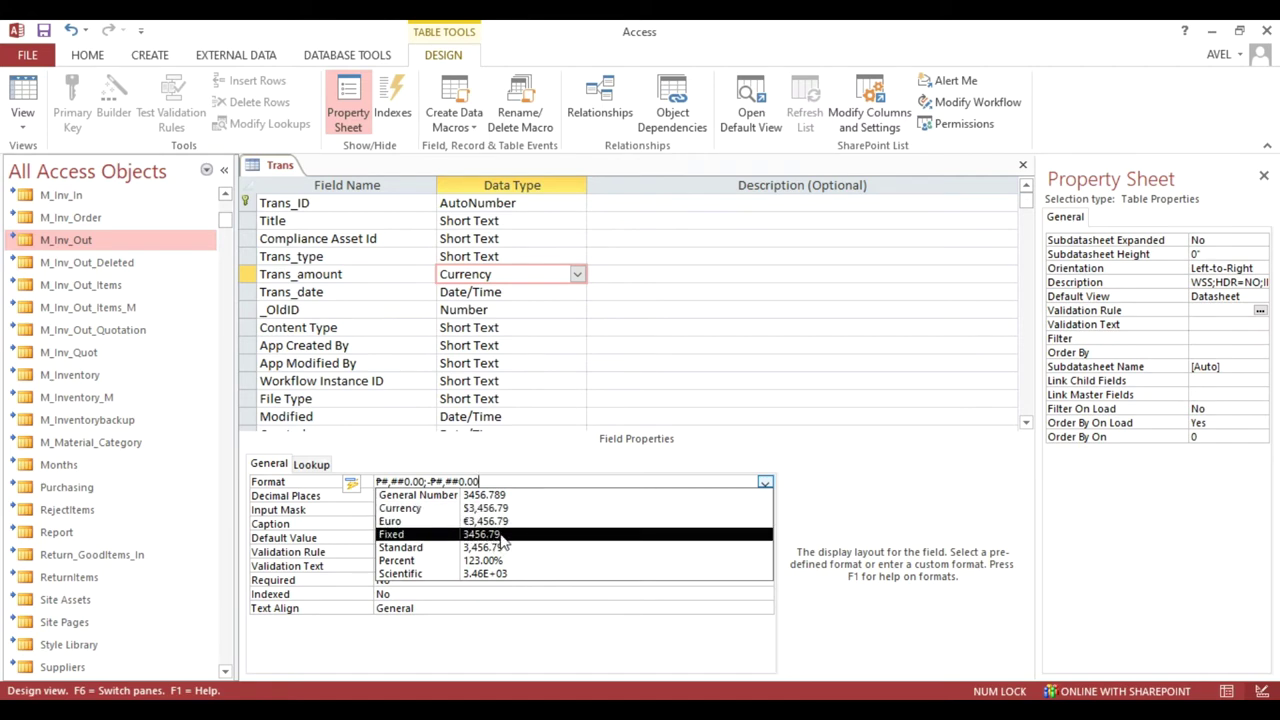
{"action": "left_click", "coordinate": [500, 548]}
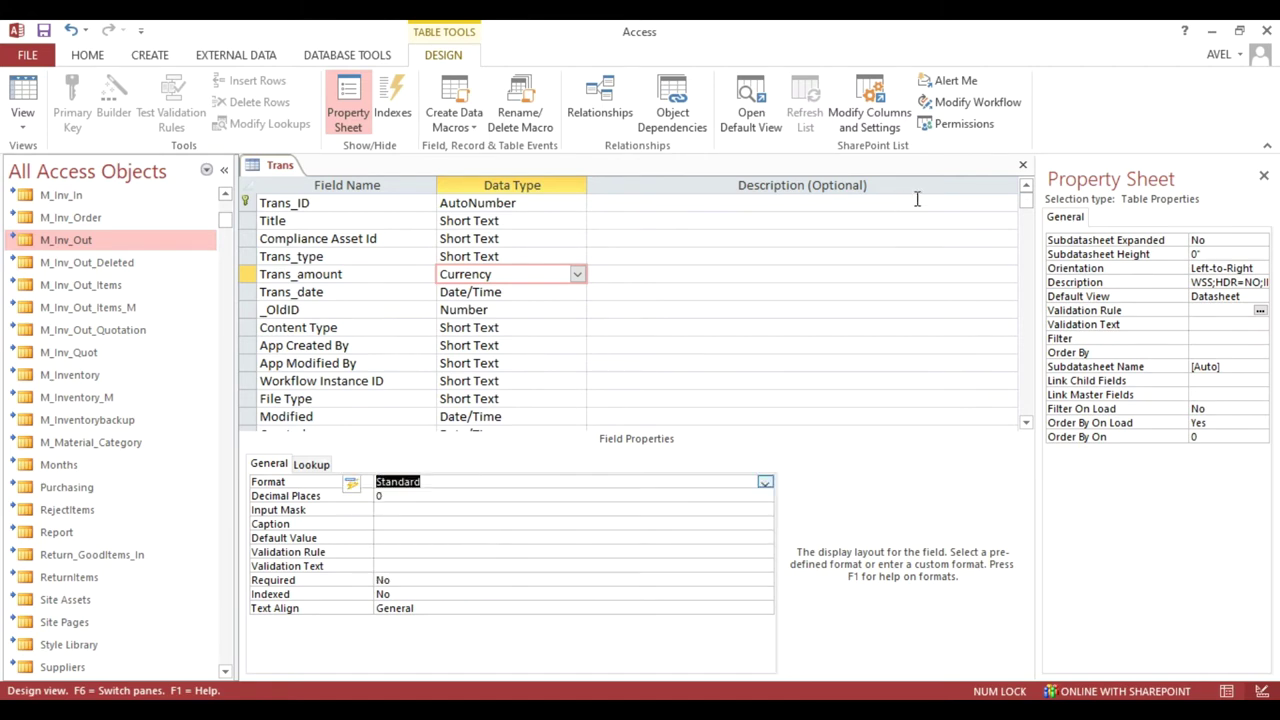
{"action": "left_click", "coordinate": [1022, 164]}
{"action": "left_click", "coordinate": [571, 422]}
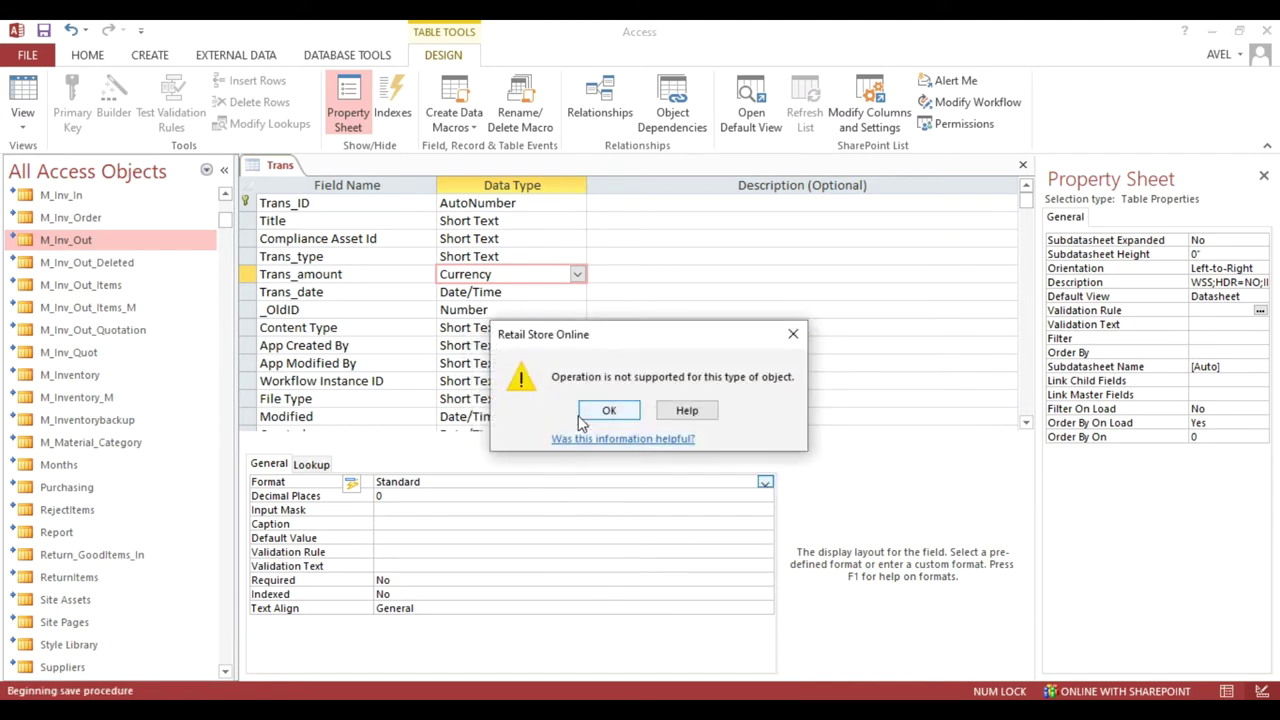
{"action": "left_click", "coordinate": [610, 410]}
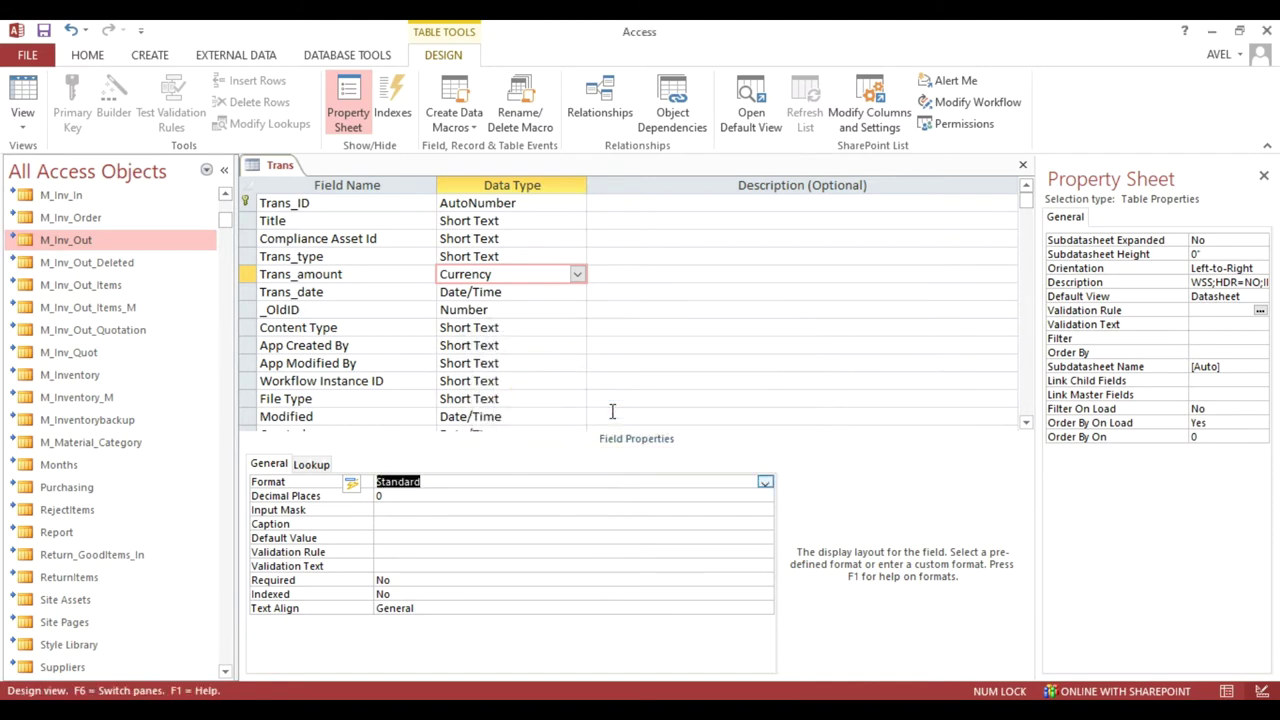
Step: Set the Trans_amount field's data type back to Number and choose the Currency format for it
{"action": "left_click", "coordinate": [577, 274]}
{"action": "left_click", "coordinate": [517, 330]}
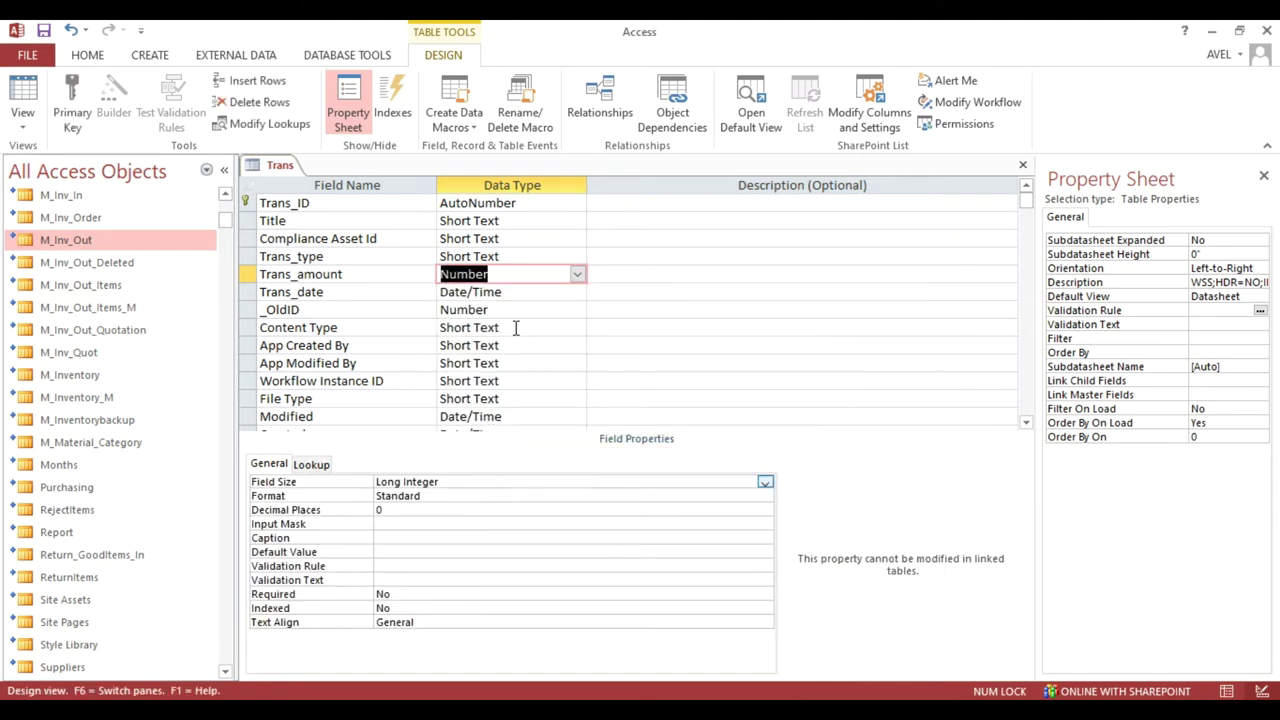
{"action": "left_click", "coordinate": [765, 484]}
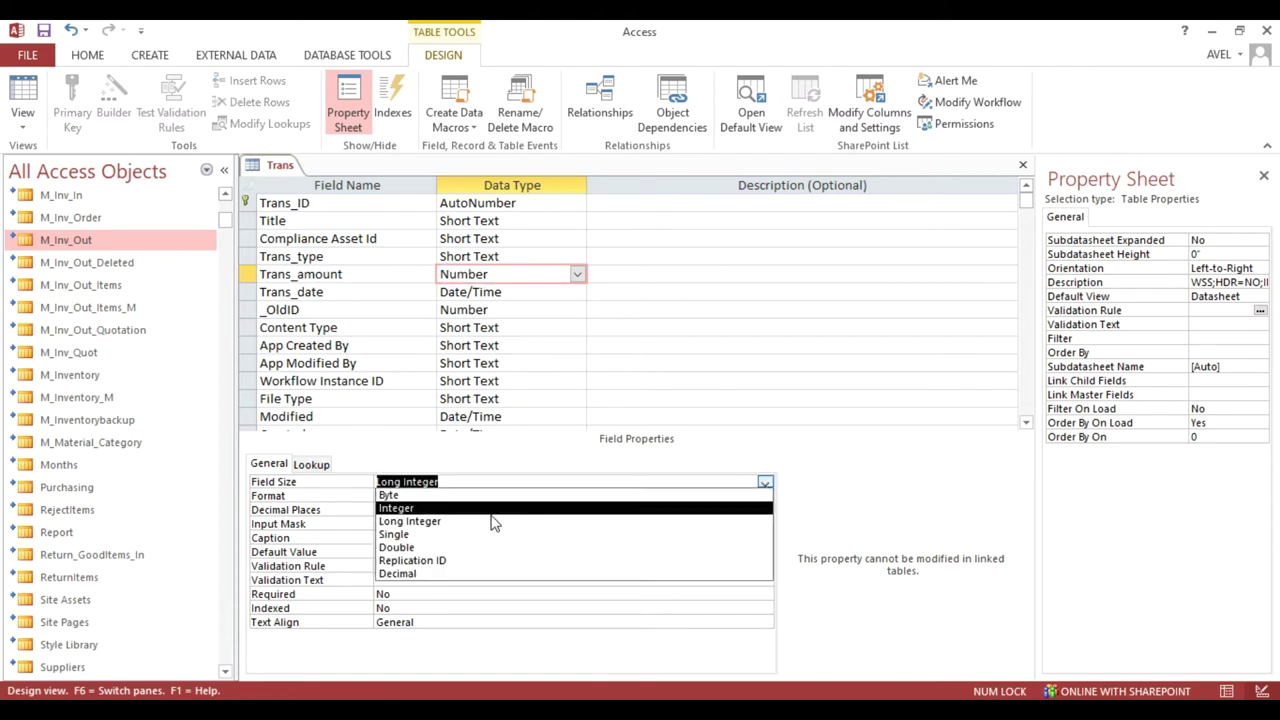
{"action": "left_click", "coordinate": [328, 487]}
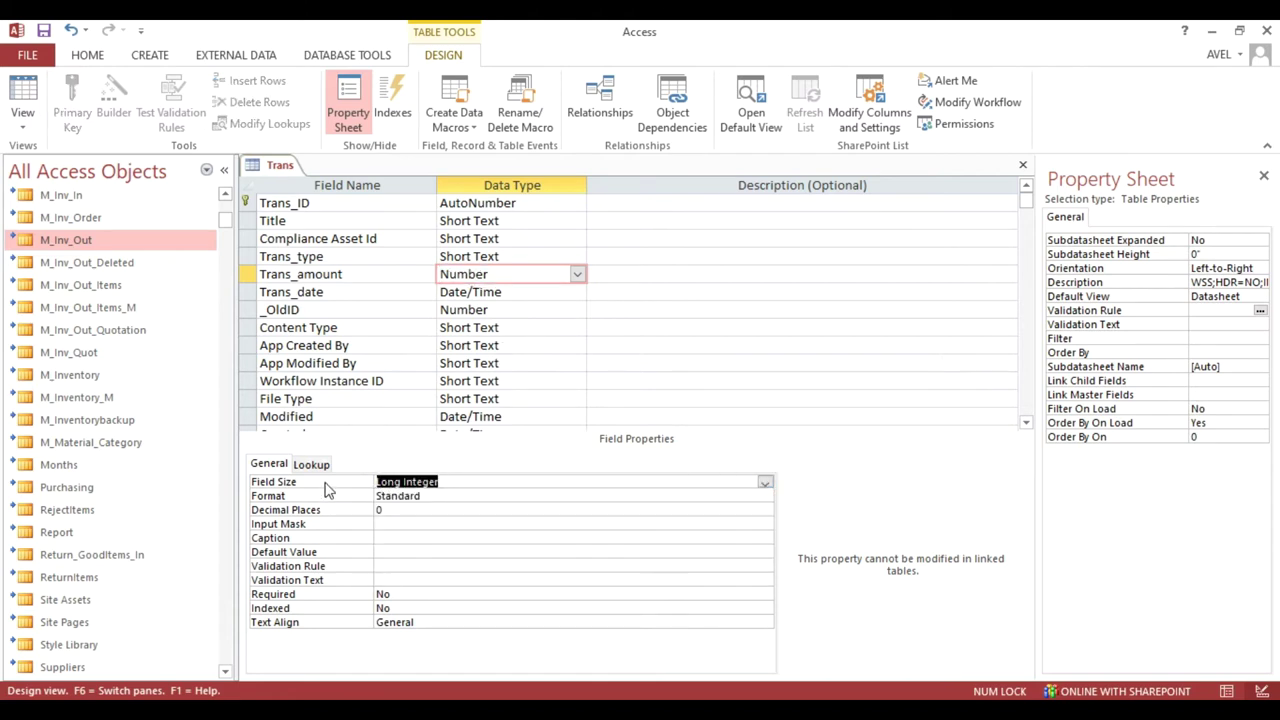
{"action": "left_click", "coordinate": [337, 497]}
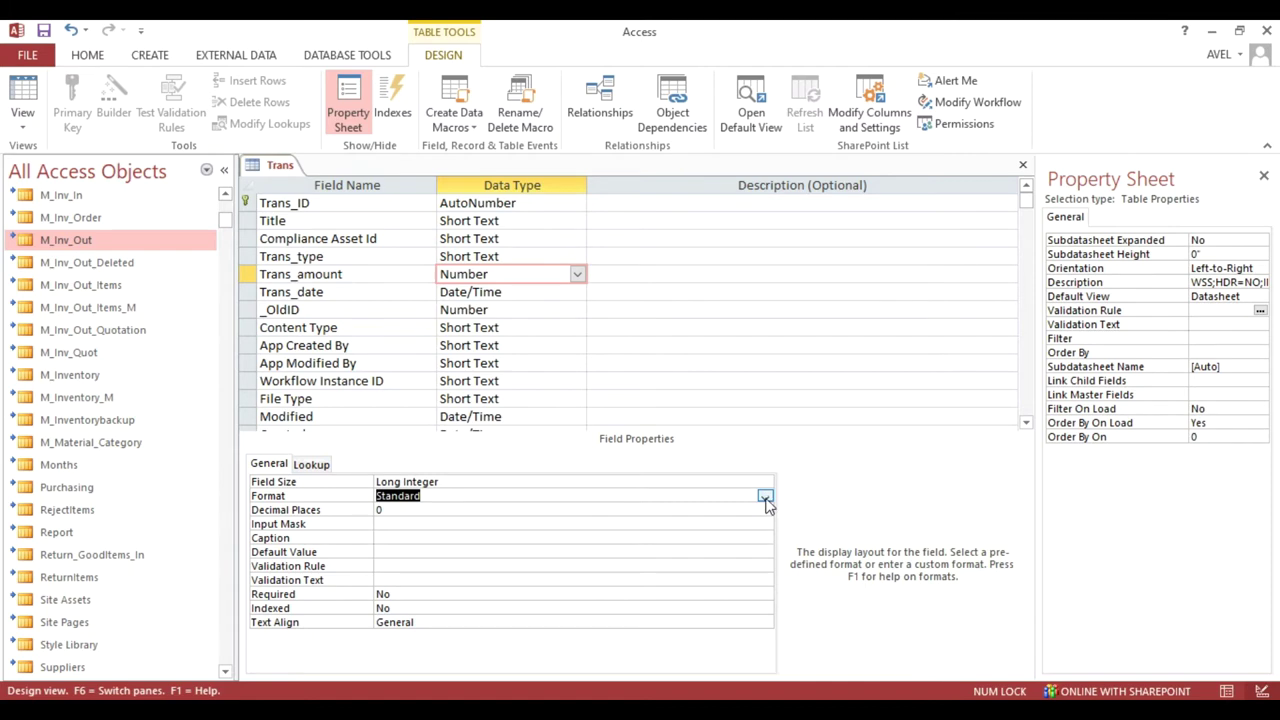
{"action": "left_click", "coordinate": [765, 497]}
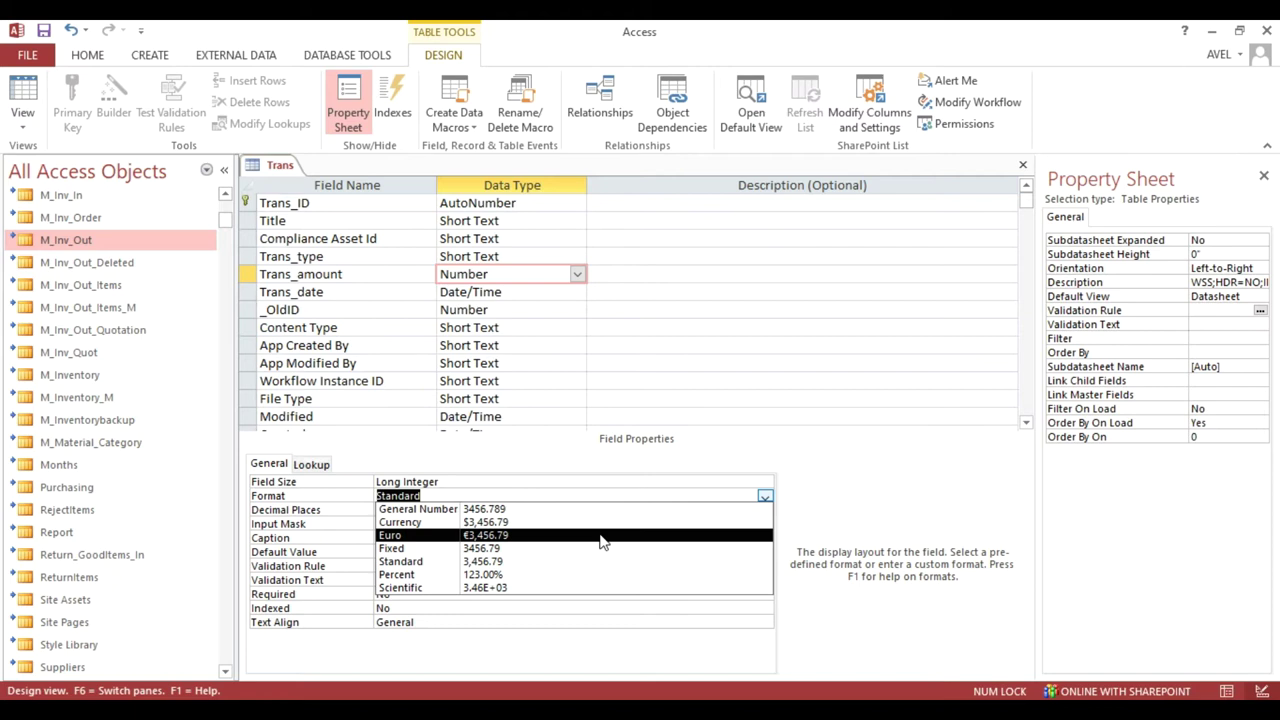
{"action": "left_click", "coordinate": [553, 523]}
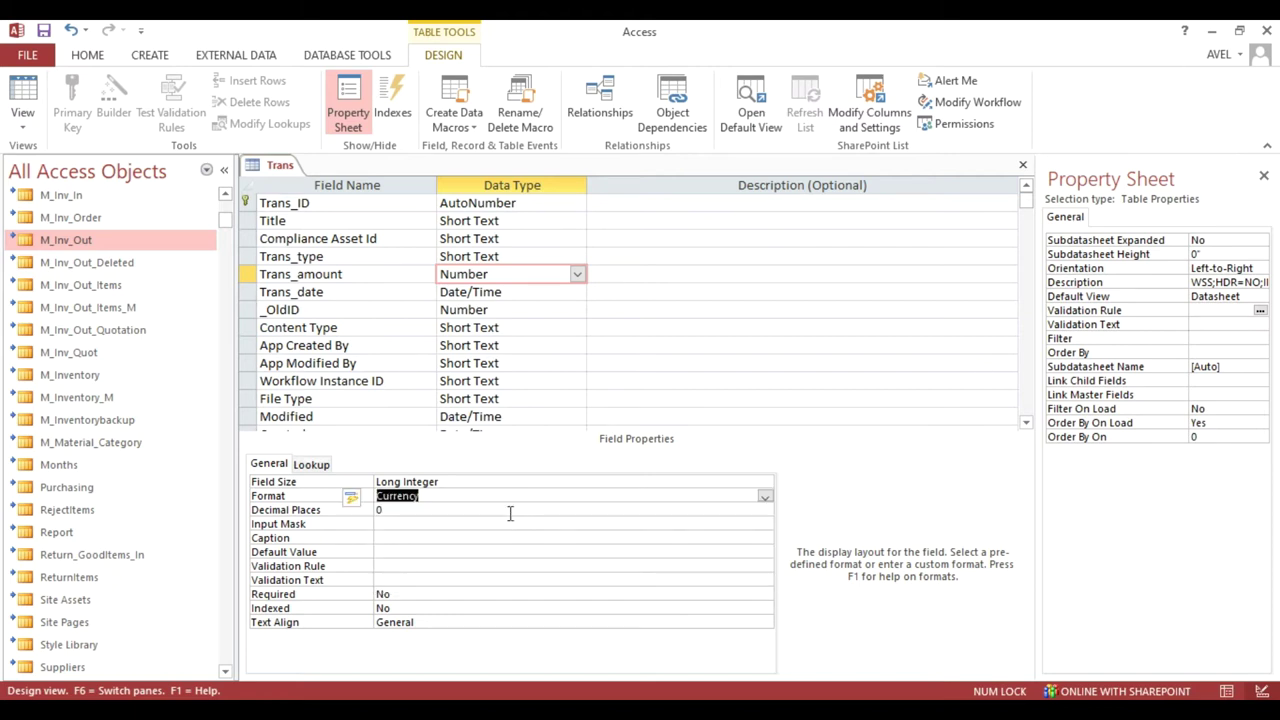
Step: Replace the Number field Trans_amount's Format with the copied ₱#,##0.00;-₱#,##0.00
{"action": "left_click", "coordinate": [764, 497]}
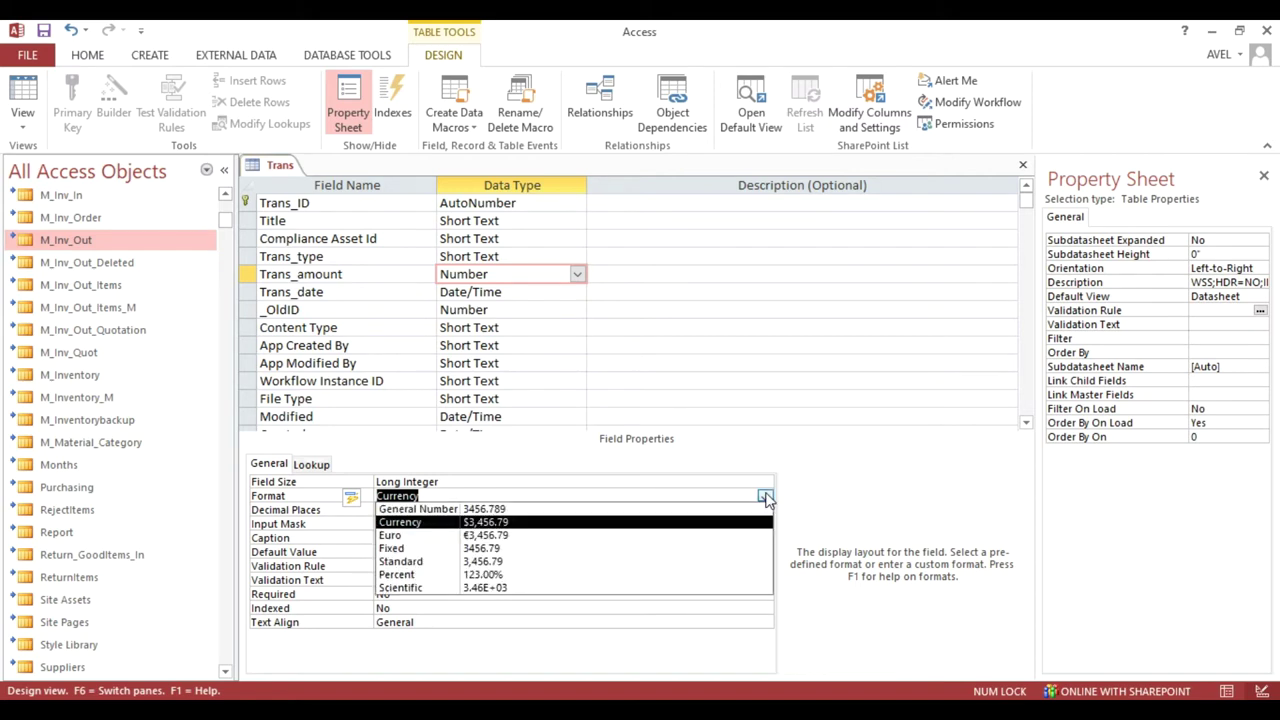
{"action": "left_click", "coordinate": [764, 497]}
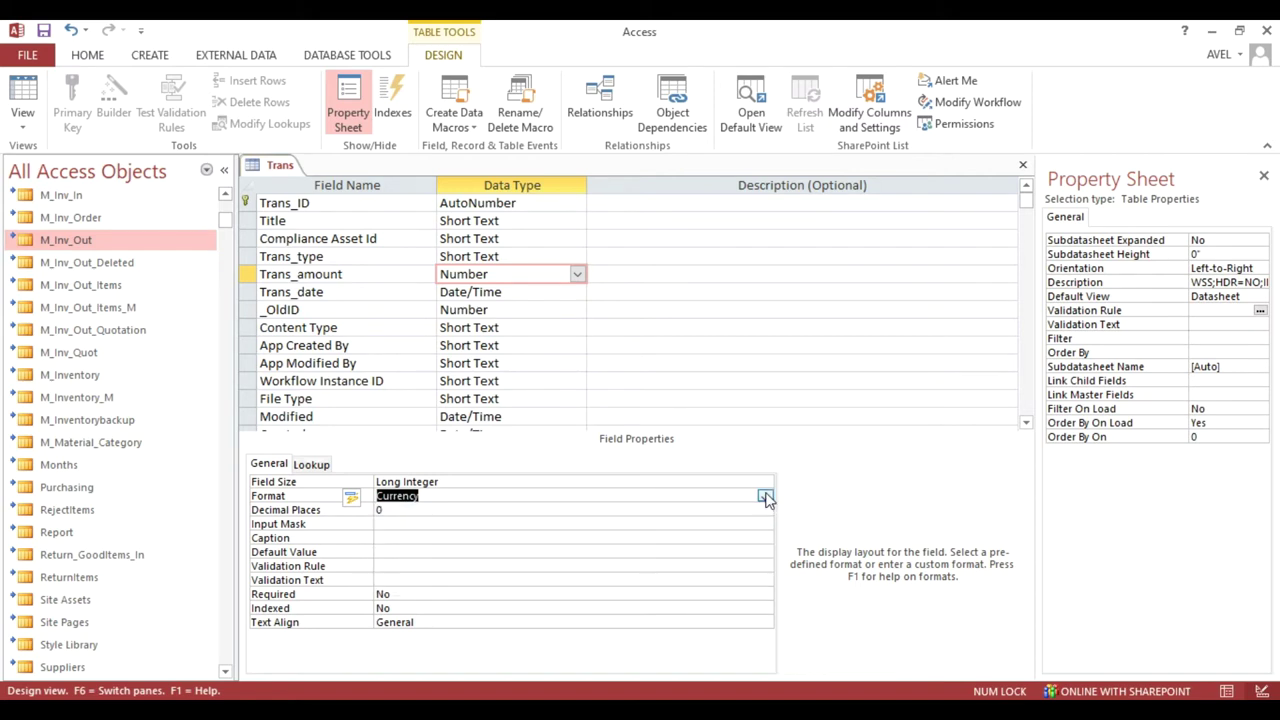
{"action": "right_click", "coordinate": [368, 510]}
{"action": "left_click", "coordinate": [418, 594]}
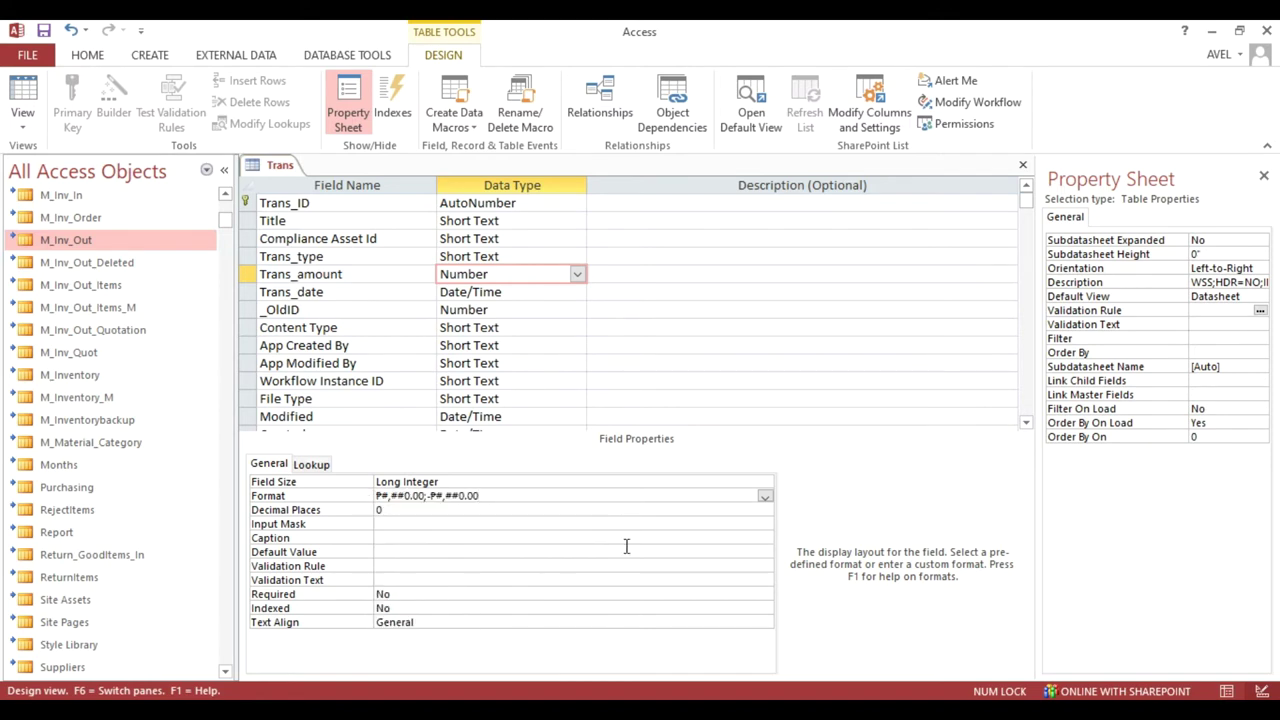
{"action": "key", "text": "Return"}
Step: Try to save the Trans table's design once more, and close the table without saving the changes
{"action": "left_click", "coordinate": [1023, 165]}
{"action": "left_click", "coordinate": [588, 422]}
{"action": "left_click", "coordinate": [604, 414]}
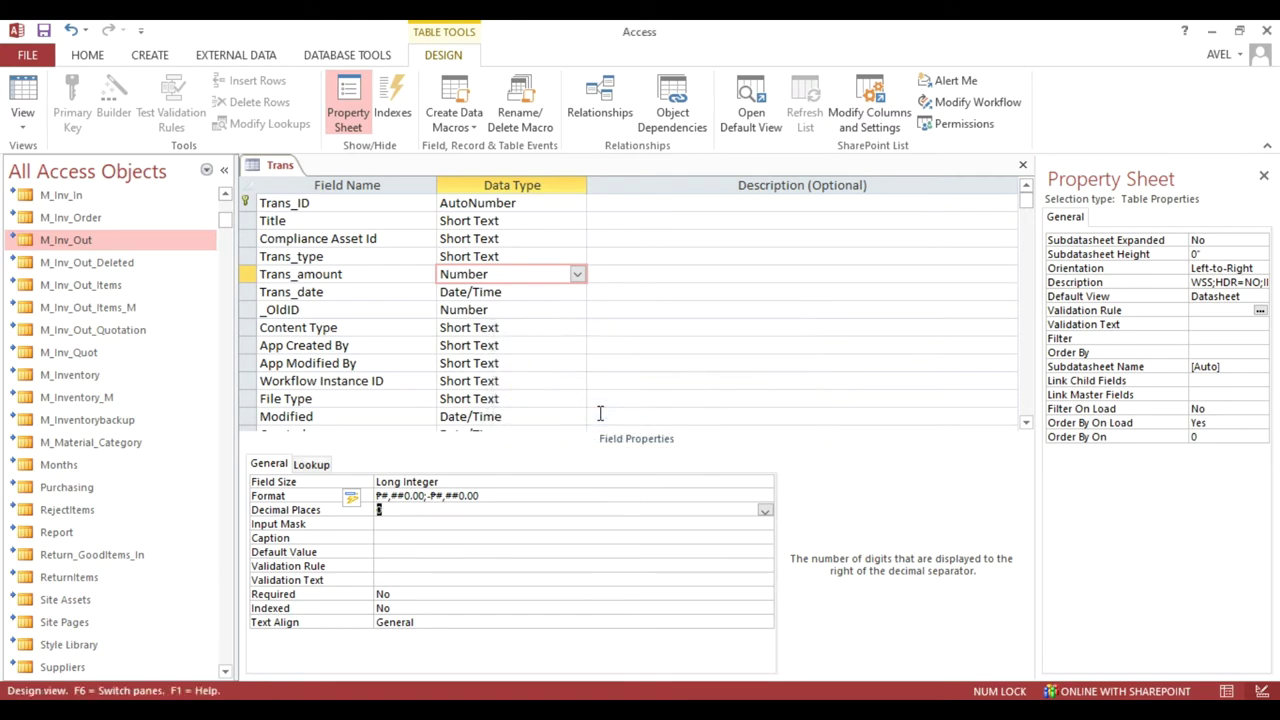
{"action": "left_click", "coordinate": [1023, 165]}
{"action": "left_click", "coordinate": [649, 421]}
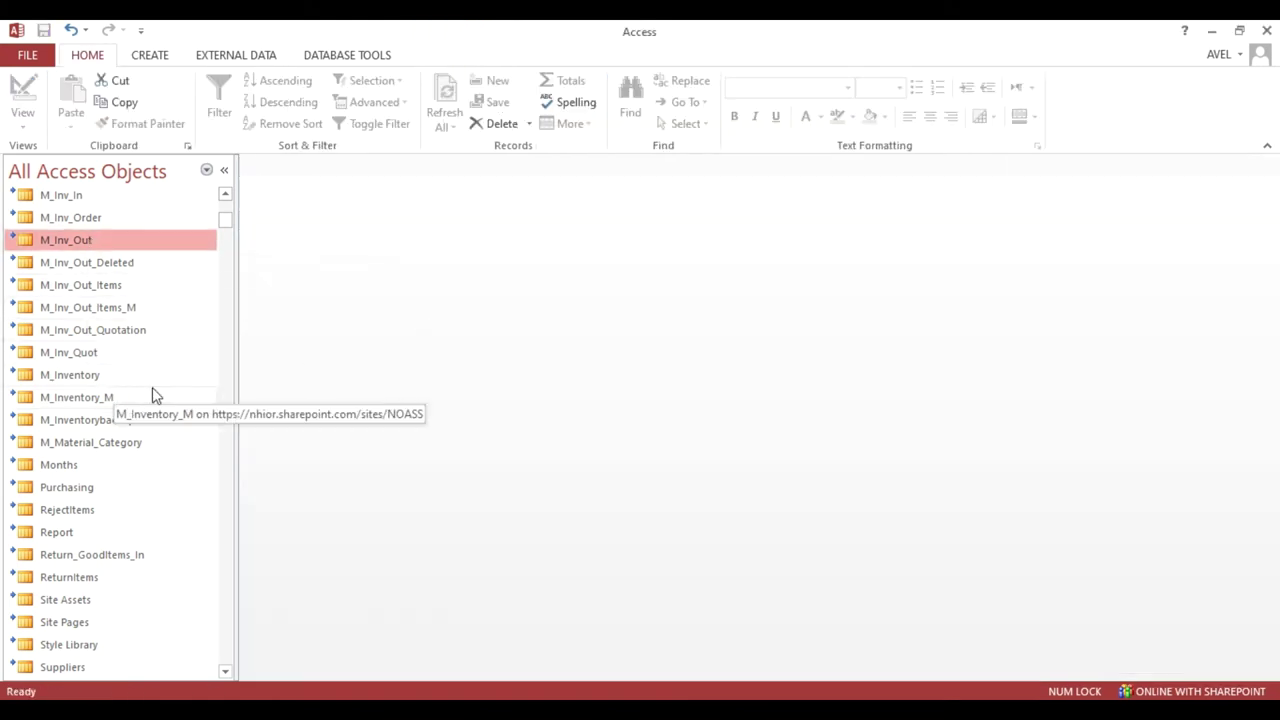
Step: Open the linked Trans table in Datasheet View, check how the Trans_amount values are formatted, and close it
{"action": "scroll", "coordinate": [105, 530], "scroll_direction": "down", "scroll_amount": 4}
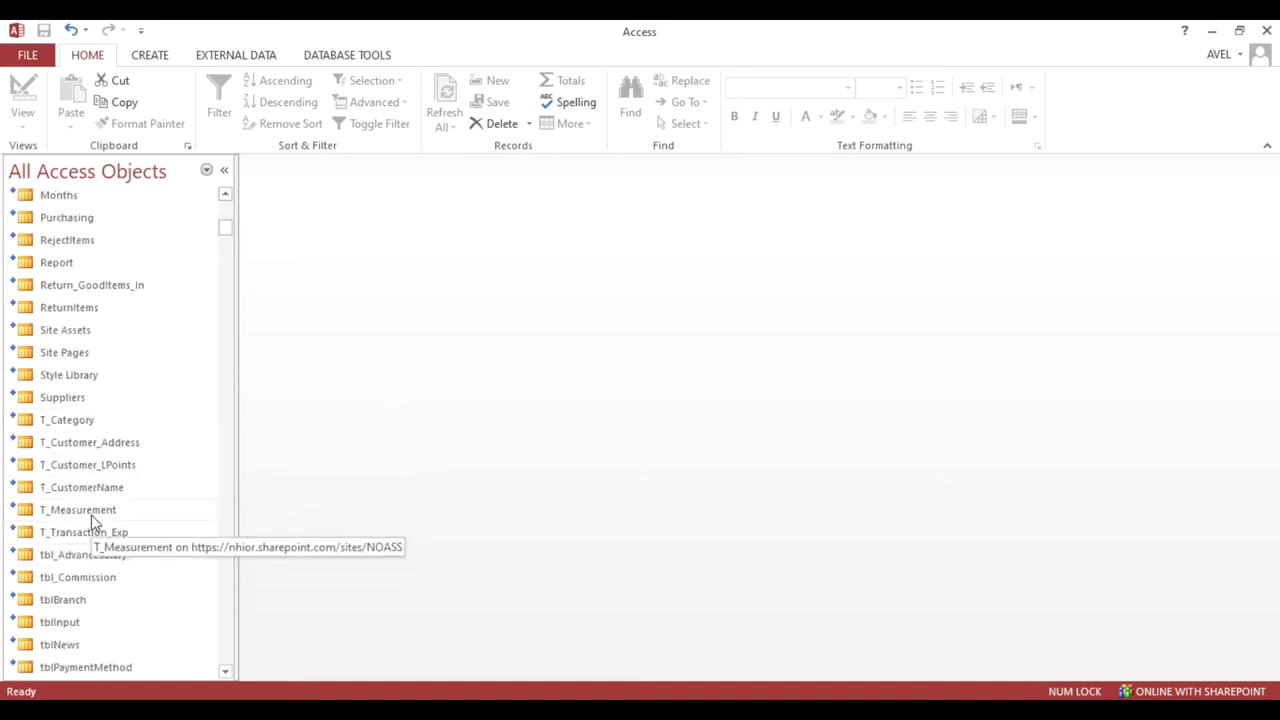
{"action": "scroll", "coordinate": [95, 513], "scroll_direction": "down", "scroll_amount": 2}
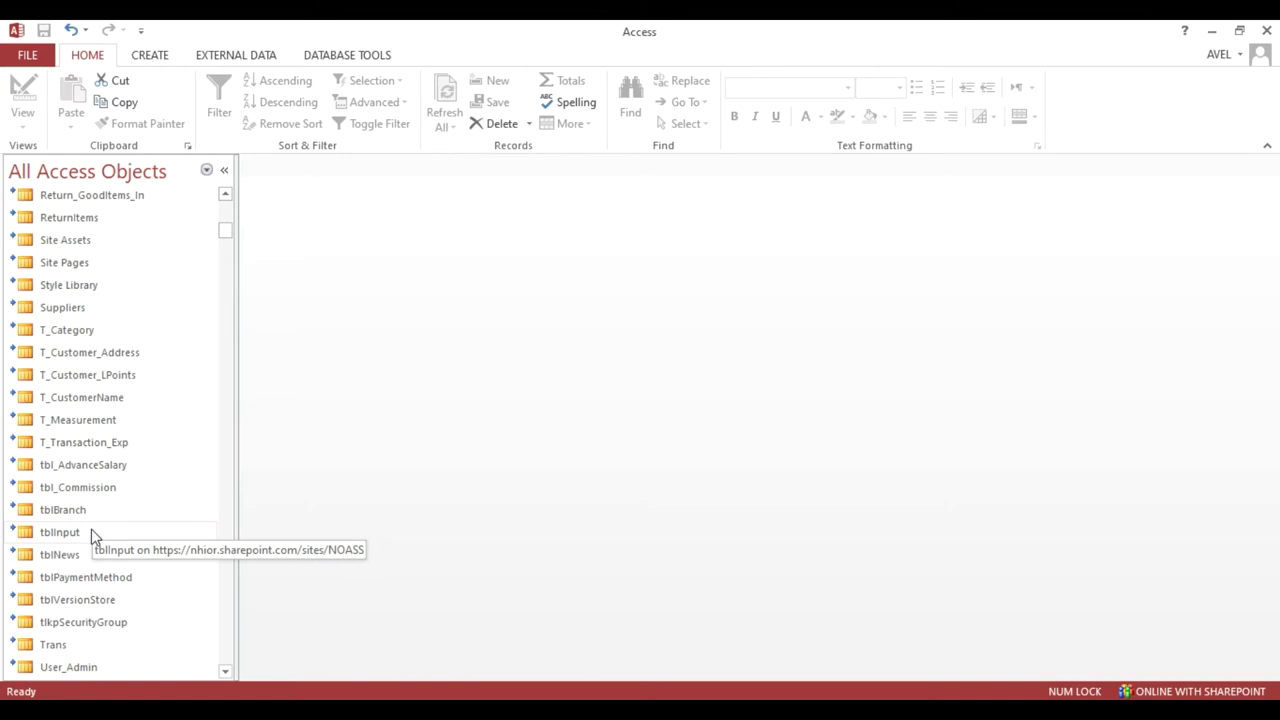
{"action": "scroll", "coordinate": [97, 568], "scroll_direction": "down", "scroll_amount": 2}
{"action": "left_click", "coordinate": [66, 511]}
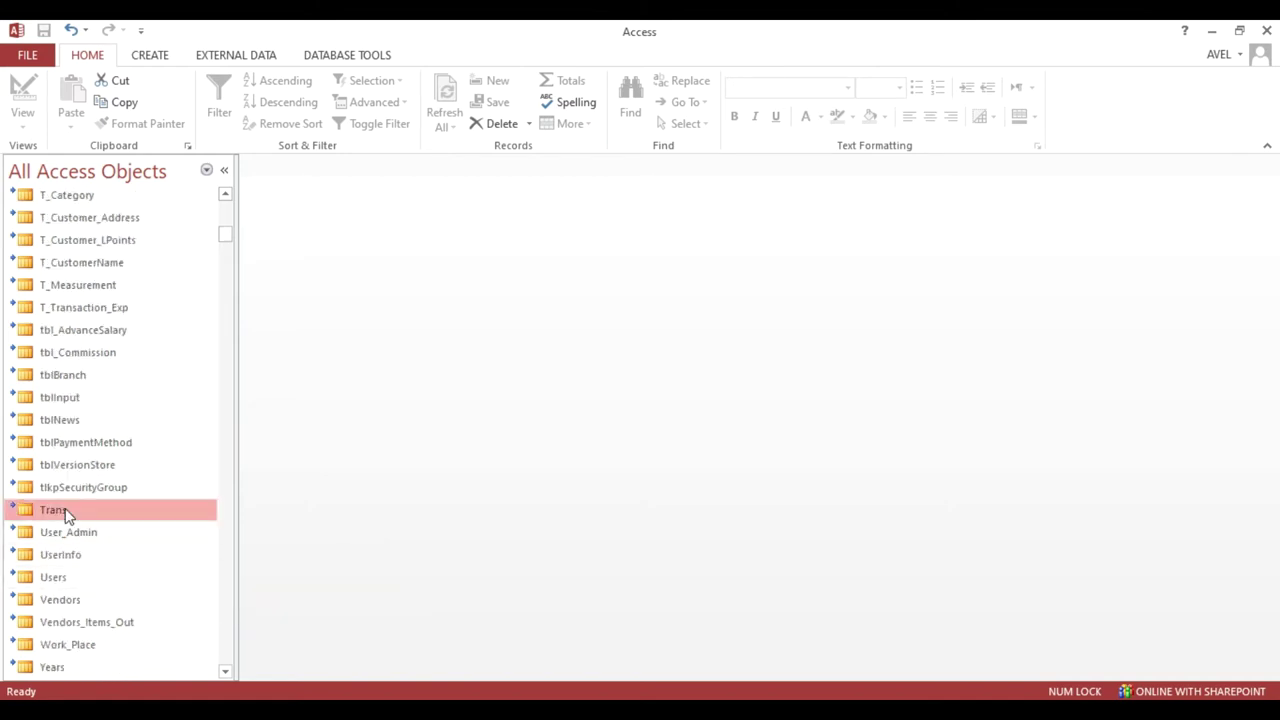
{"action": "left_click", "coordinate": [672, 242]}
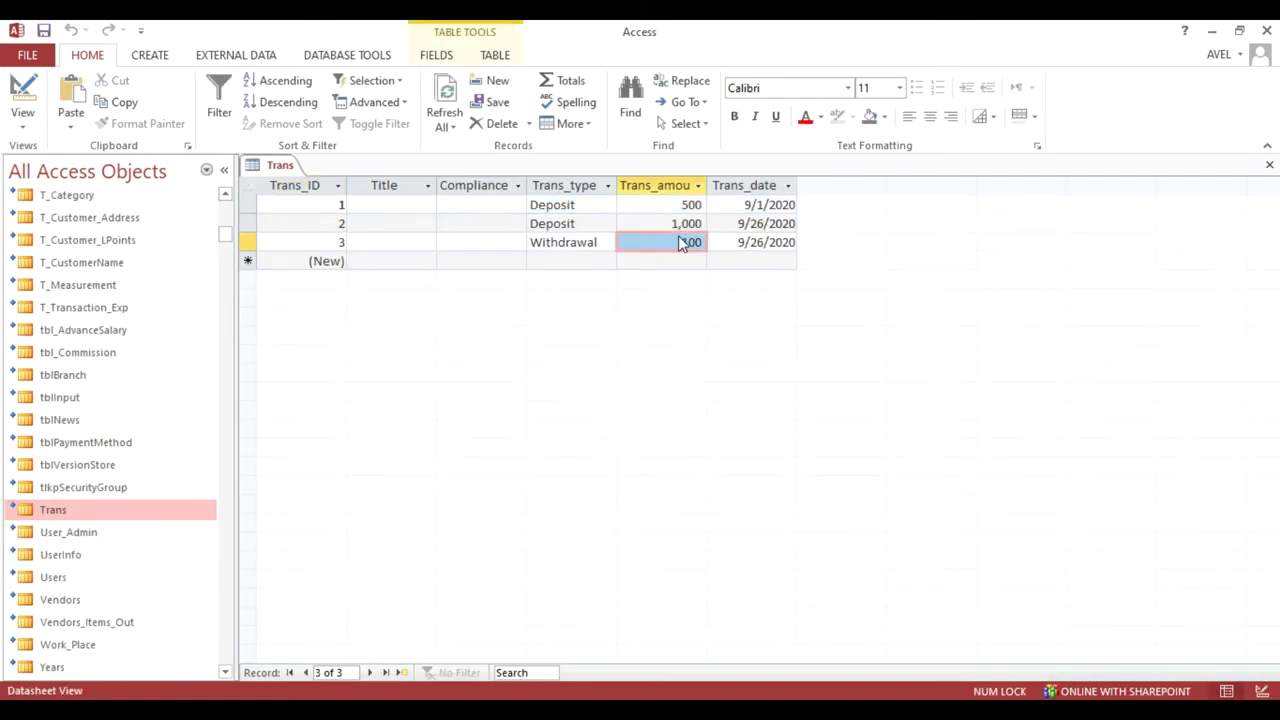
{"action": "left_click", "coordinate": [679, 224]}
{"action": "left_click", "coordinate": [1269, 164]}
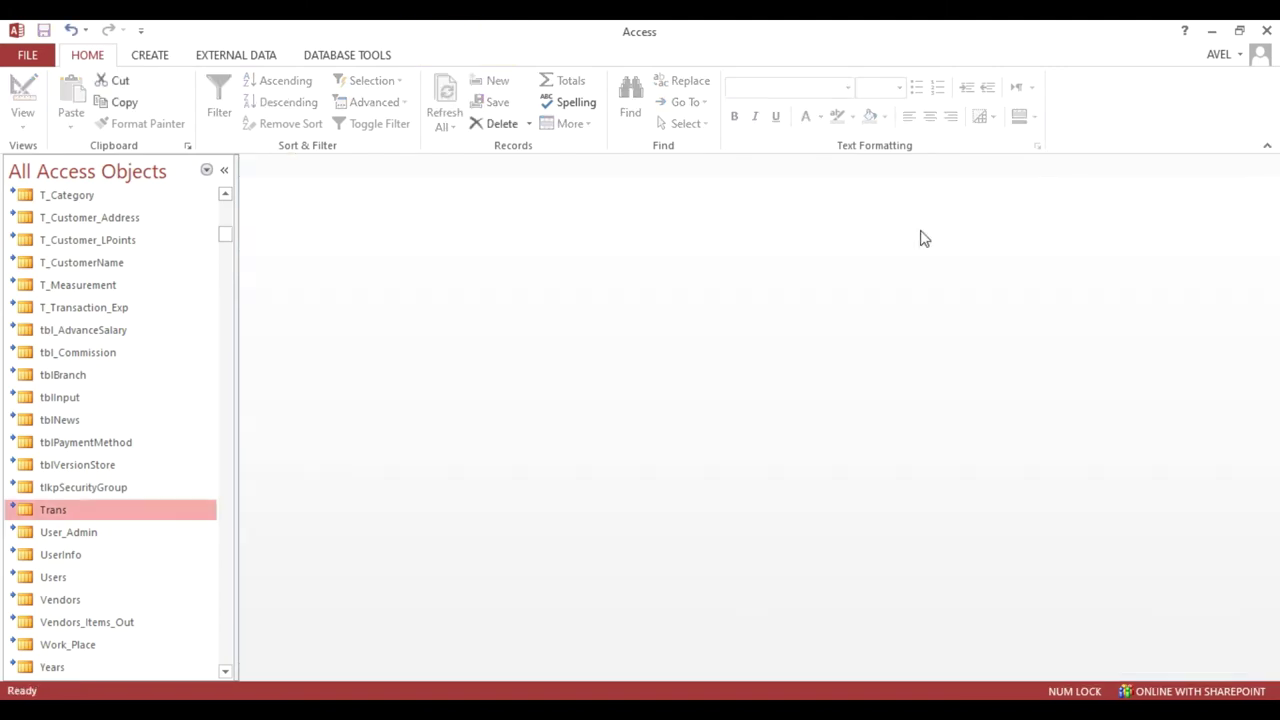
Step: Open the T_Transaction_Exp table in Design View and examine the Amount field's data type, format and lookup properties
{"action": "left_click", "coordinate": [140, 314]}
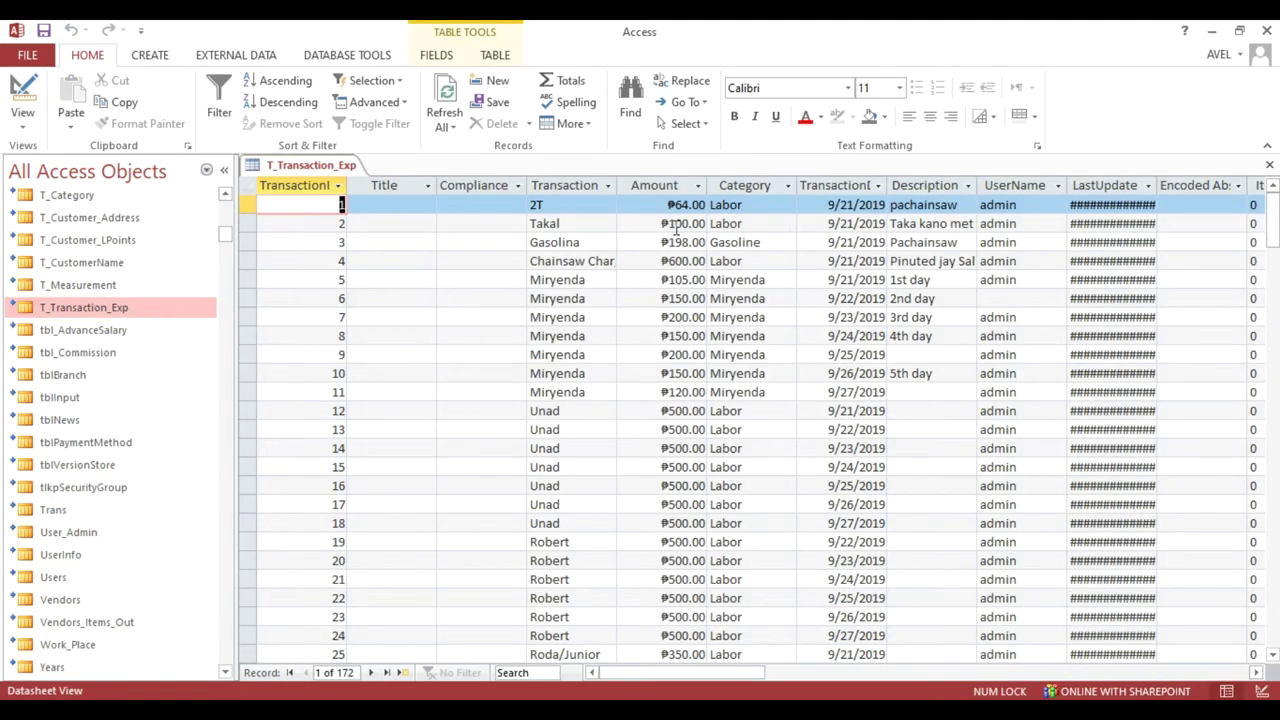
{"action": "right_click", "coordinate": [318, 168]}
{"action": "left_click", "coordinate": [352, 251]}
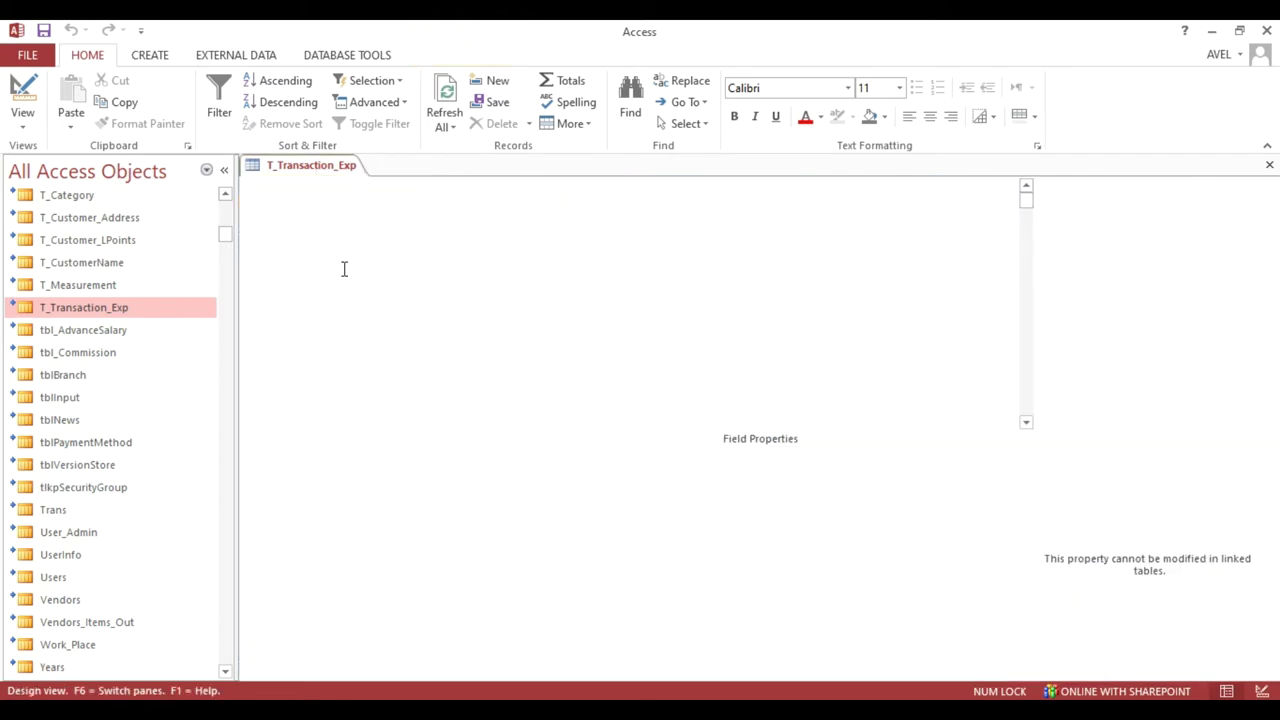
{"action": "left_click", "coordinate": [408, 274]}
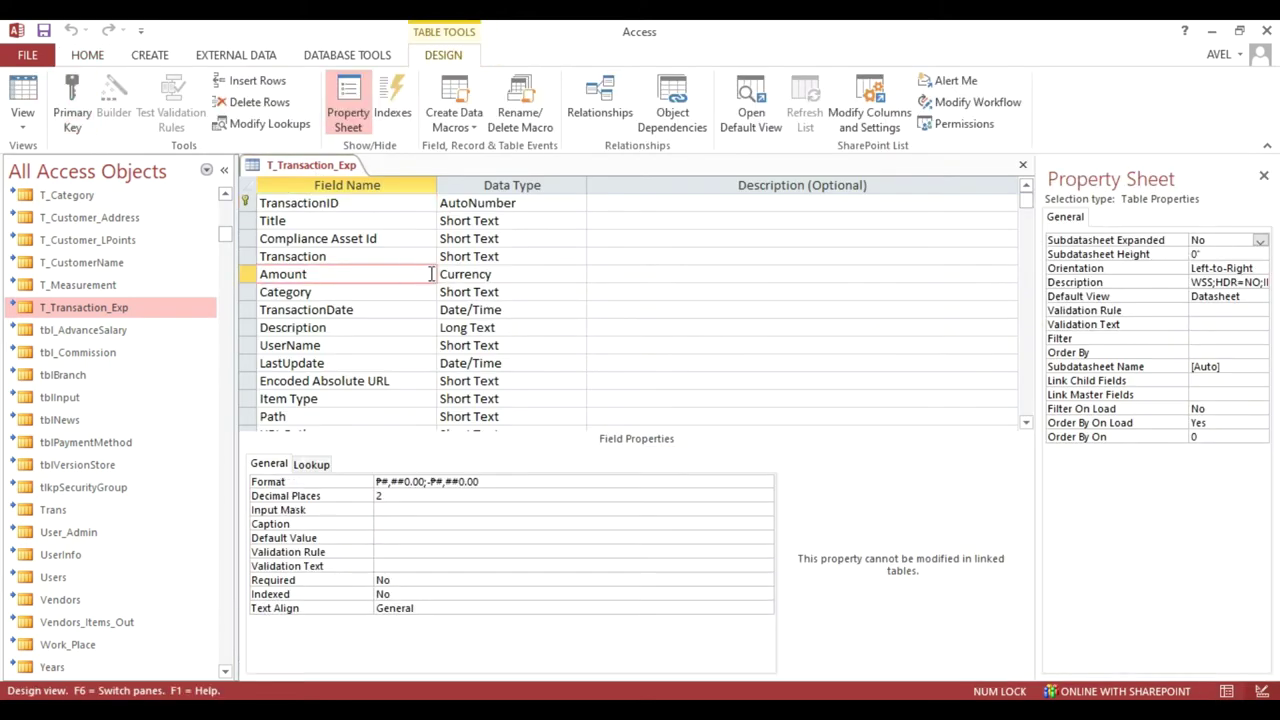
{"action": "left_click", "coordinate": [312, 464]}
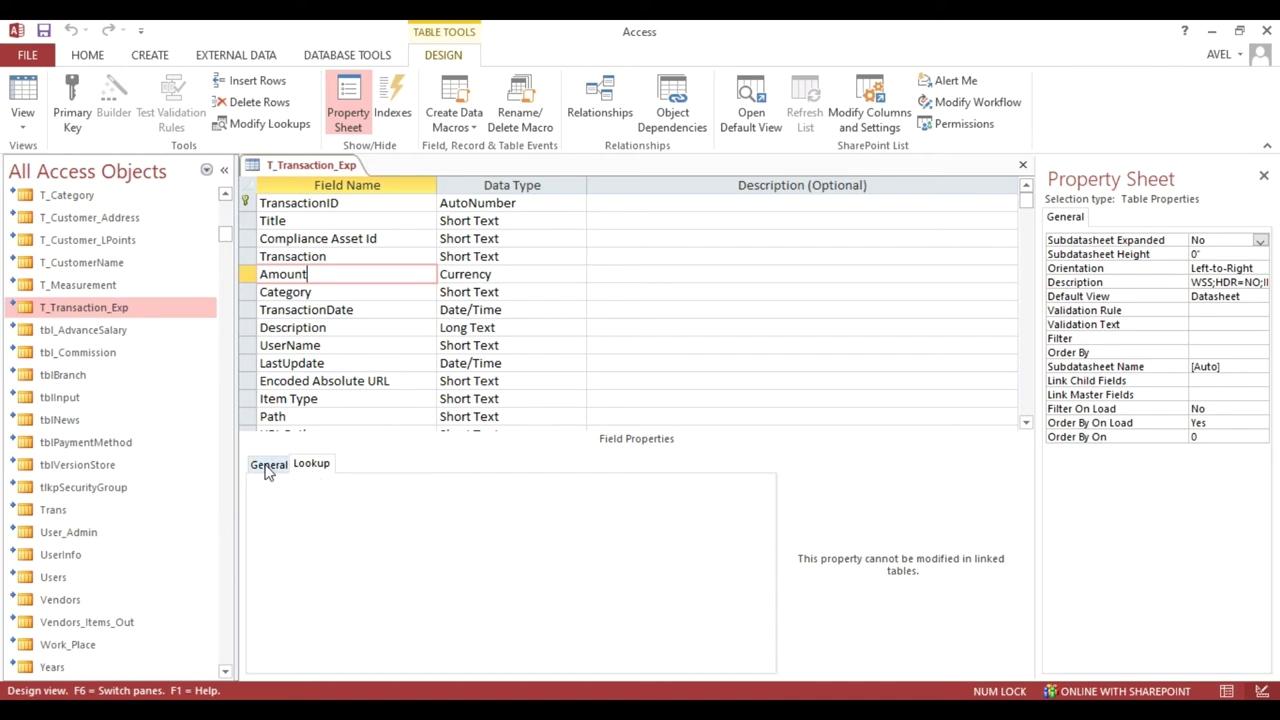
{"action": "left_click", "coordinate": [268, 464]}
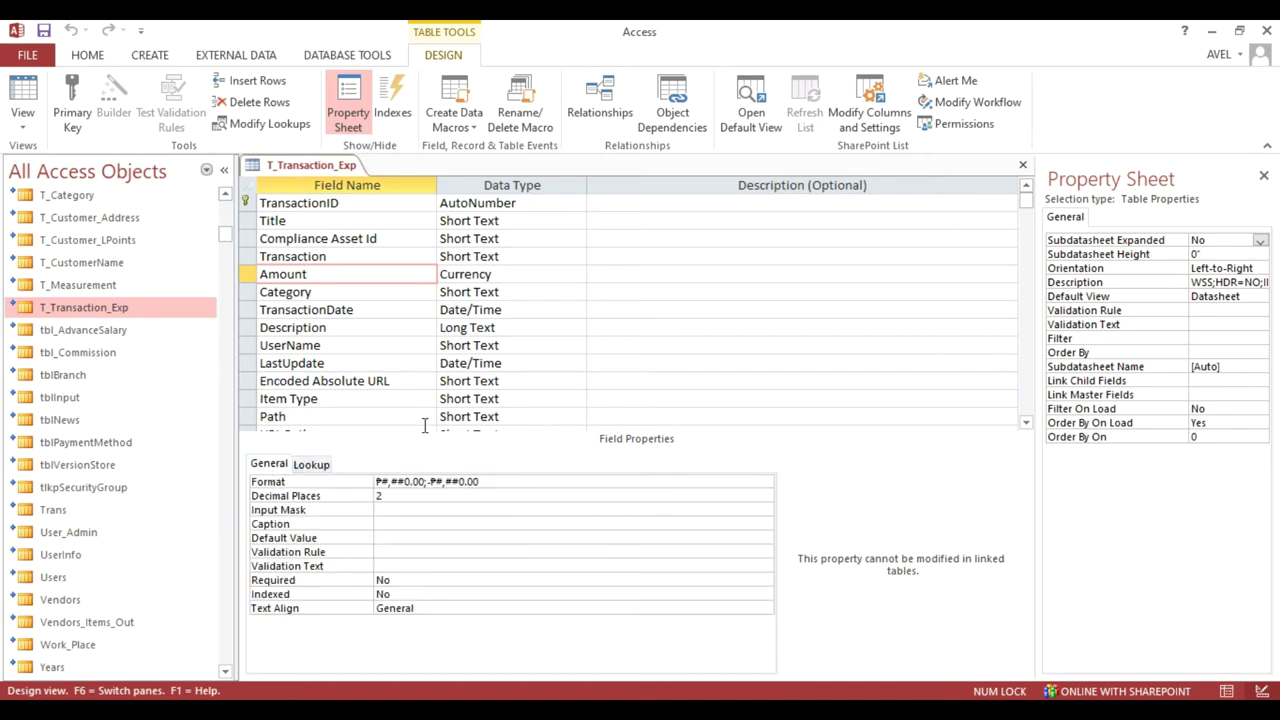
{"action": "left_click", "coordinate": [529, 274]}
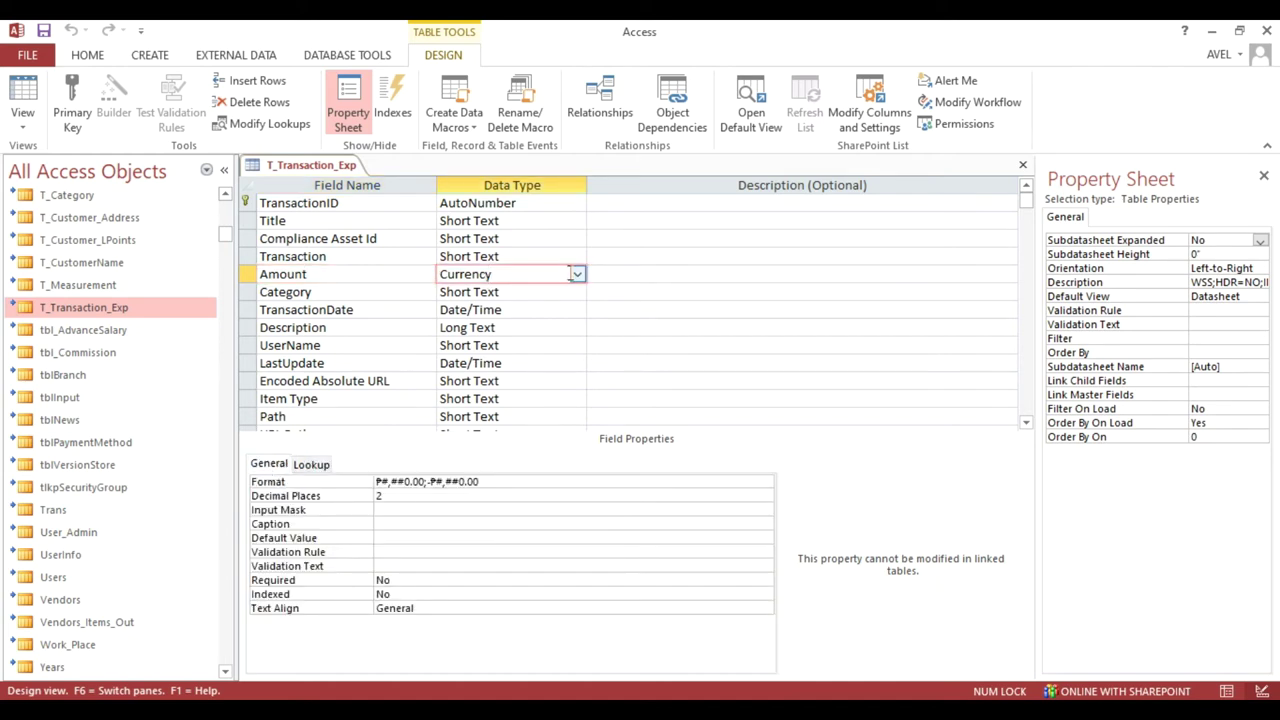
{"action": "left_click", "coordinate": [577, 274]}
{"action": "left_click", "coordinate": [577, 274]}
Step: Switch to the SharePoint site contents in Chrome and open the Trans list's settings at its columns
{"action": "left_click", "coordinate": [1192, 692]}
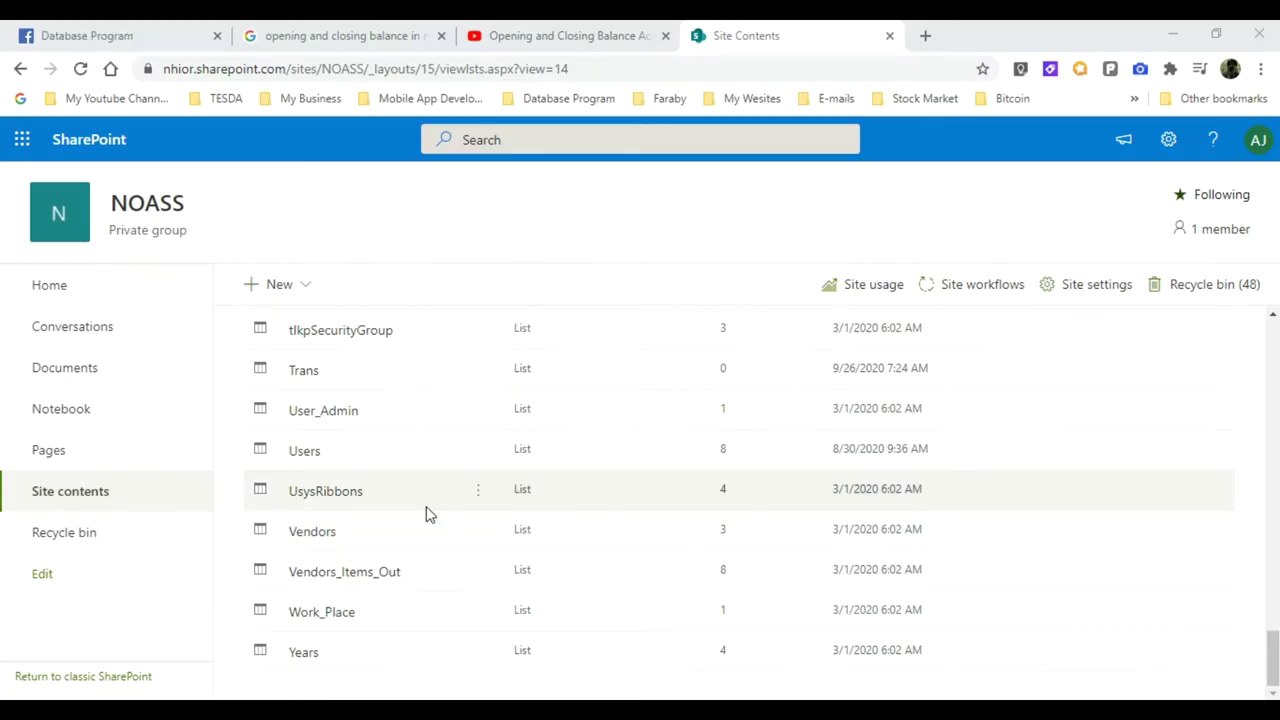
{"action": "left_click", "coordinate": [479, 370]}
{"action": "left_click", "coordinate": [480, 432]}
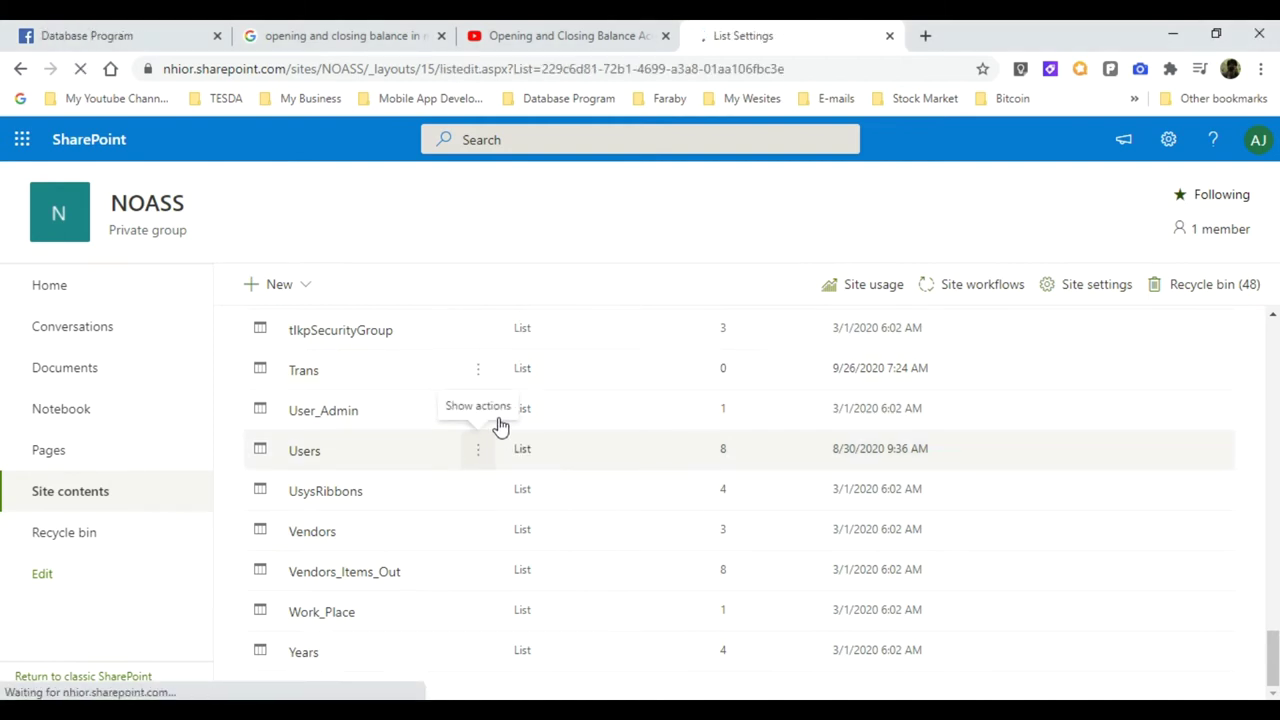
{"action": "scroll", "coordinate": [487, 437], "scroll_direction": "down", "scroll_amount": 4}
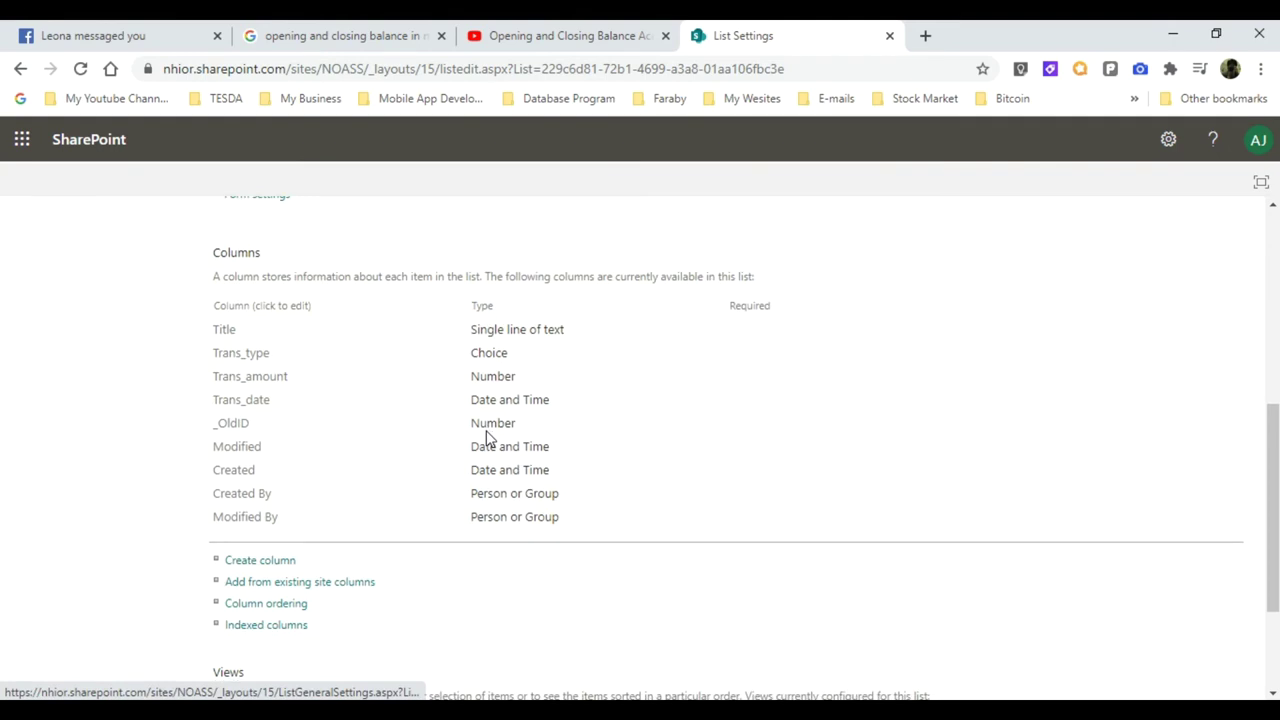
Step: Edit the Trans_amount column and set its information type to Currency with Automatic decimal places
{"action": "left_click", "coordinate": [262, 378]}
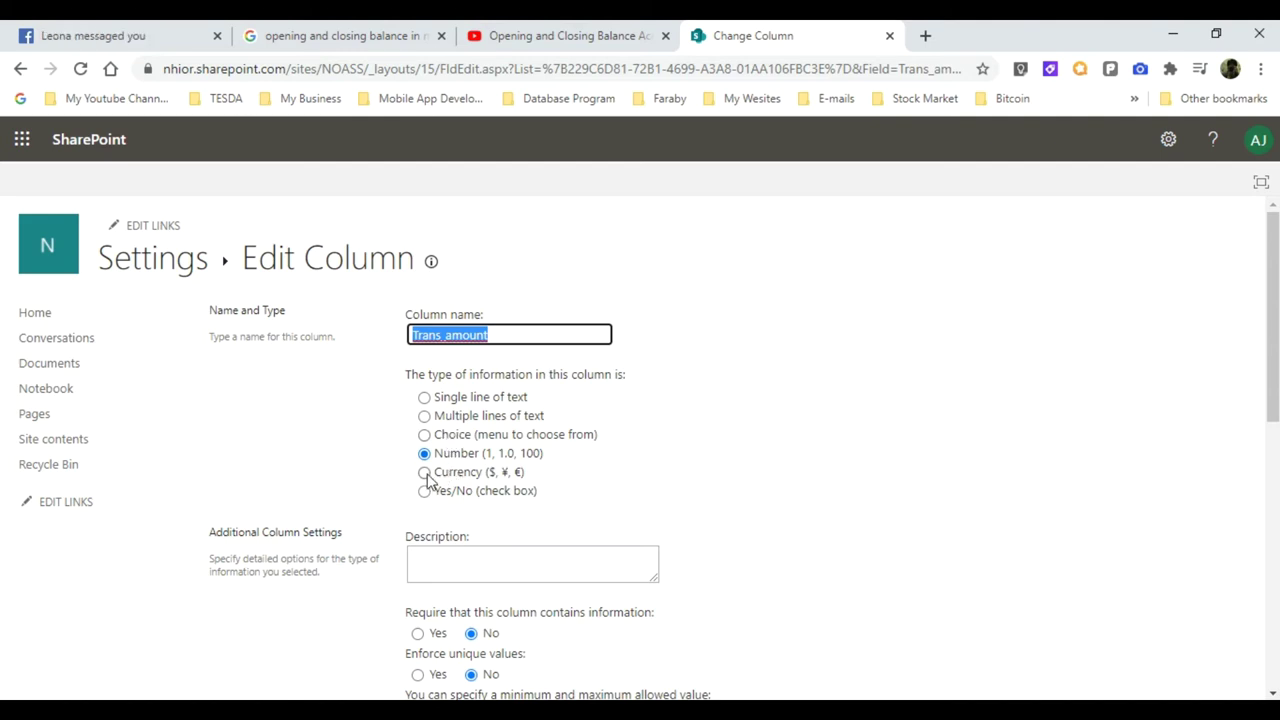
{"action": "left_click", "coordinate": [425, 474]}
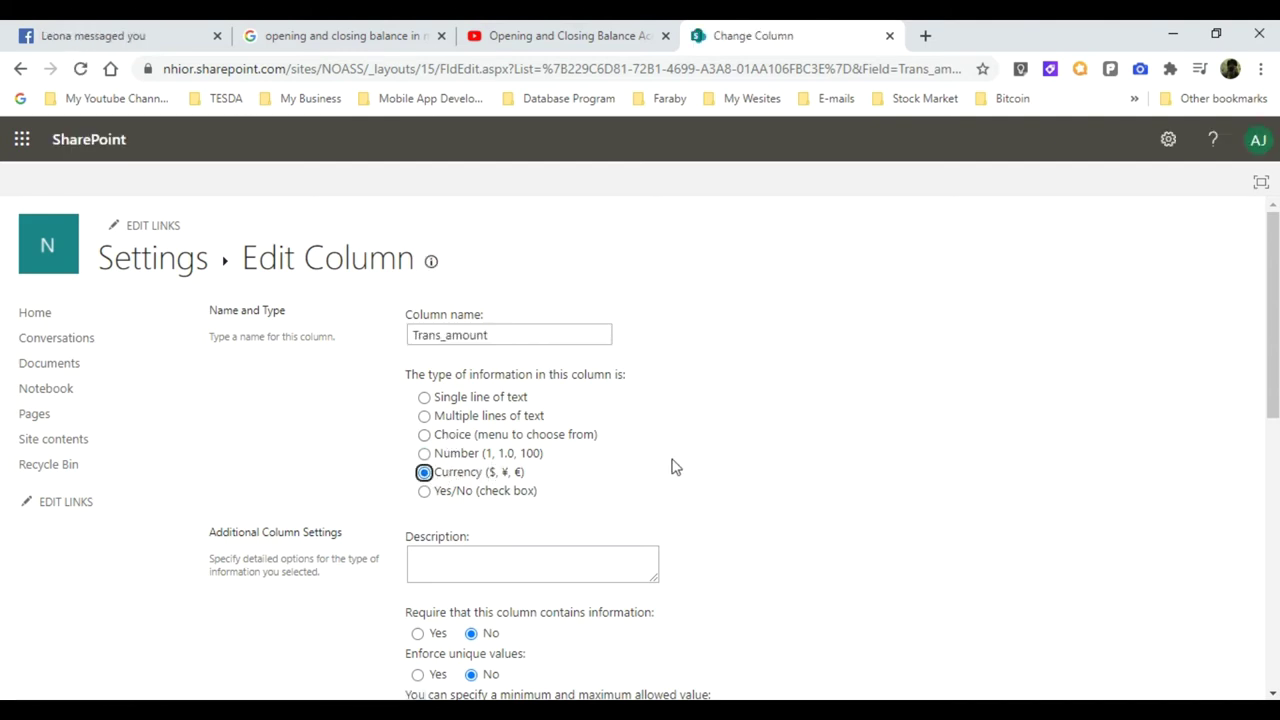
{"action": "scroll", "coordinate": [652, 467], "scroll_direction": "down", "scroll_amount": 3}
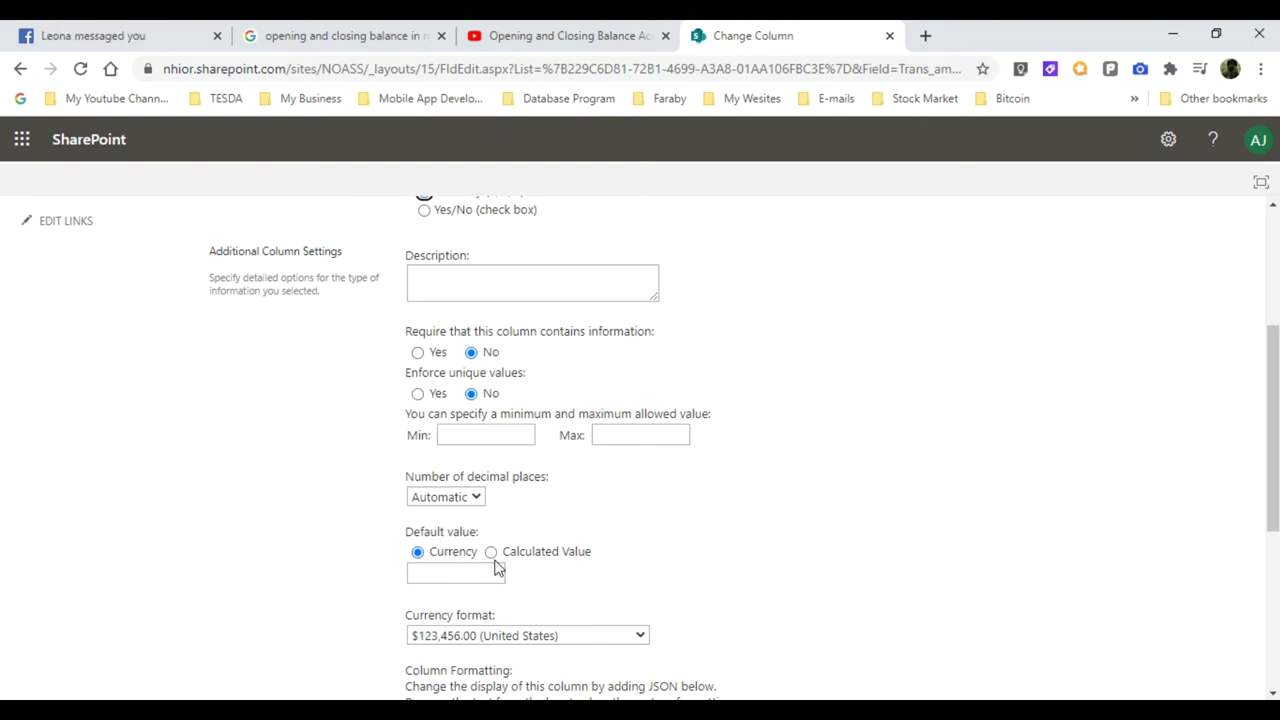
{"action": "scroll", "coordinate": [495, 563], "scroll_direction": "down", "scroll_amount": 1}
{"action": "left_click", "coordinate": [476, 404]}
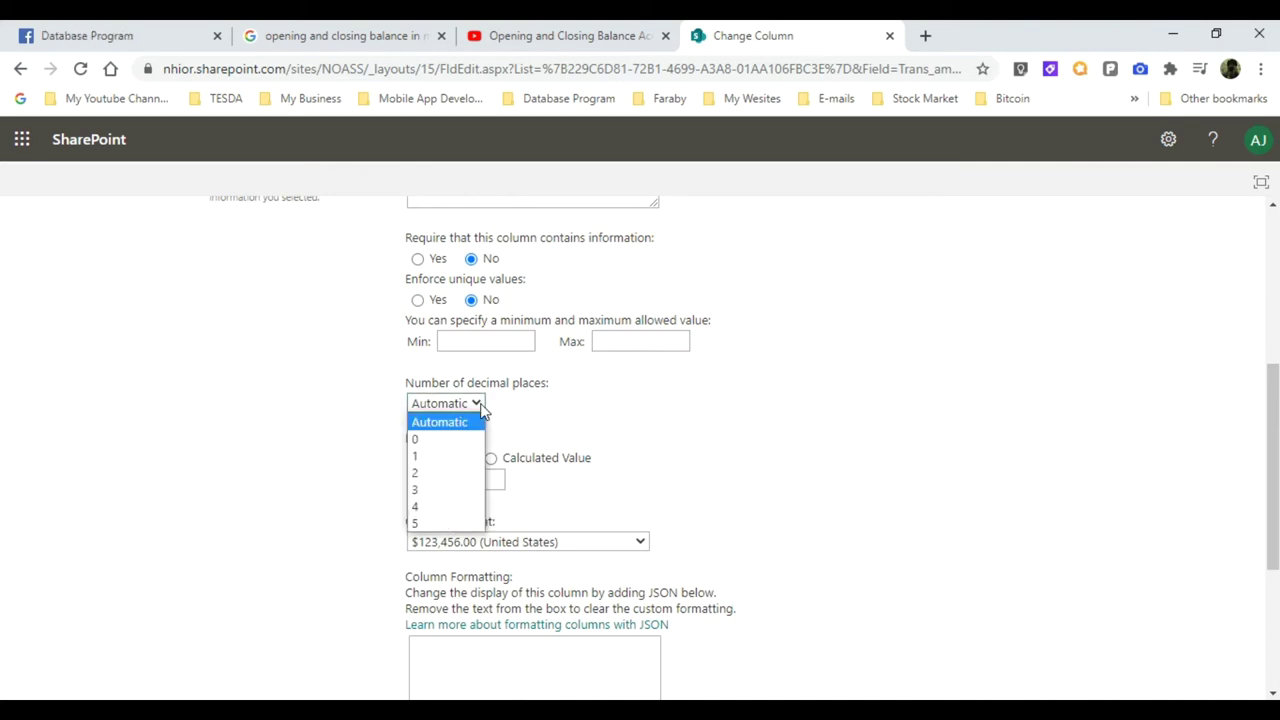
{"action": "left_click", "coordinate": [478, 405]}
{"action": "scroll", "coordinate": [604, 548], "scroll_direction": "down", "scroll_amount": 1}
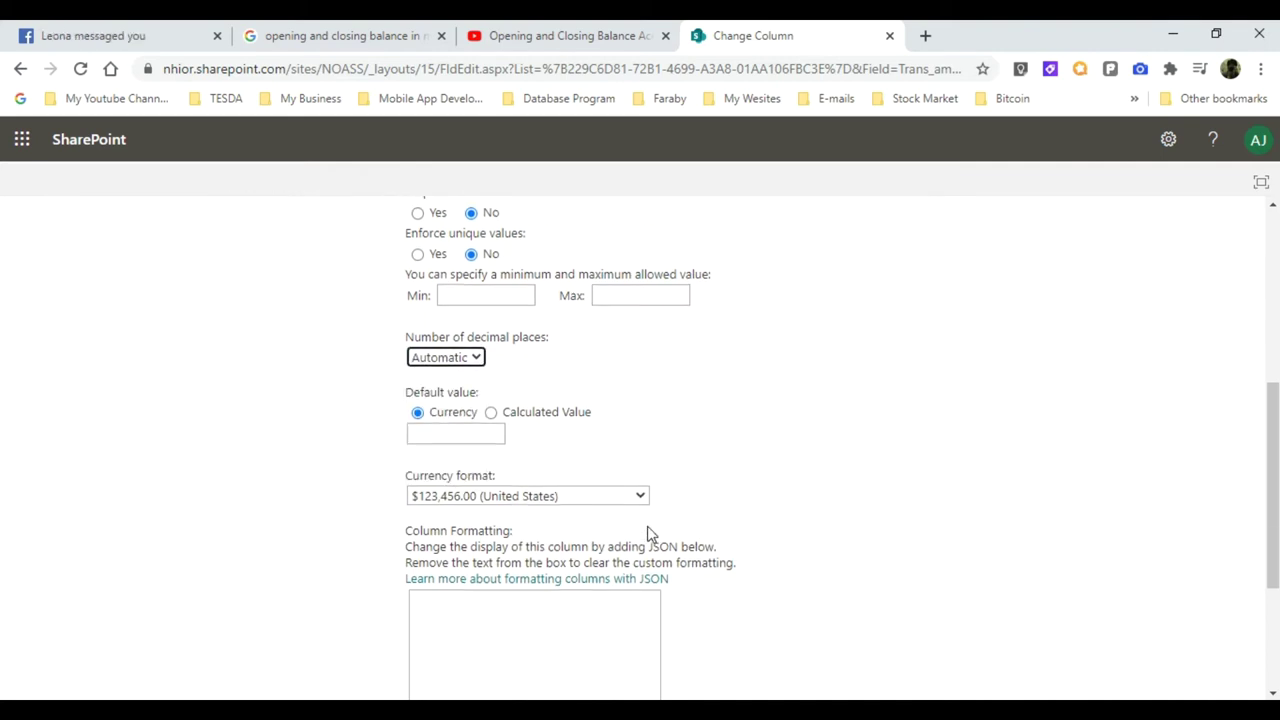
Step: Set the Trans_amount column's currency format to ₱123,456.00 (Philippines) and save the column
{"action": "left_click", "coordinate": [640, 448]}
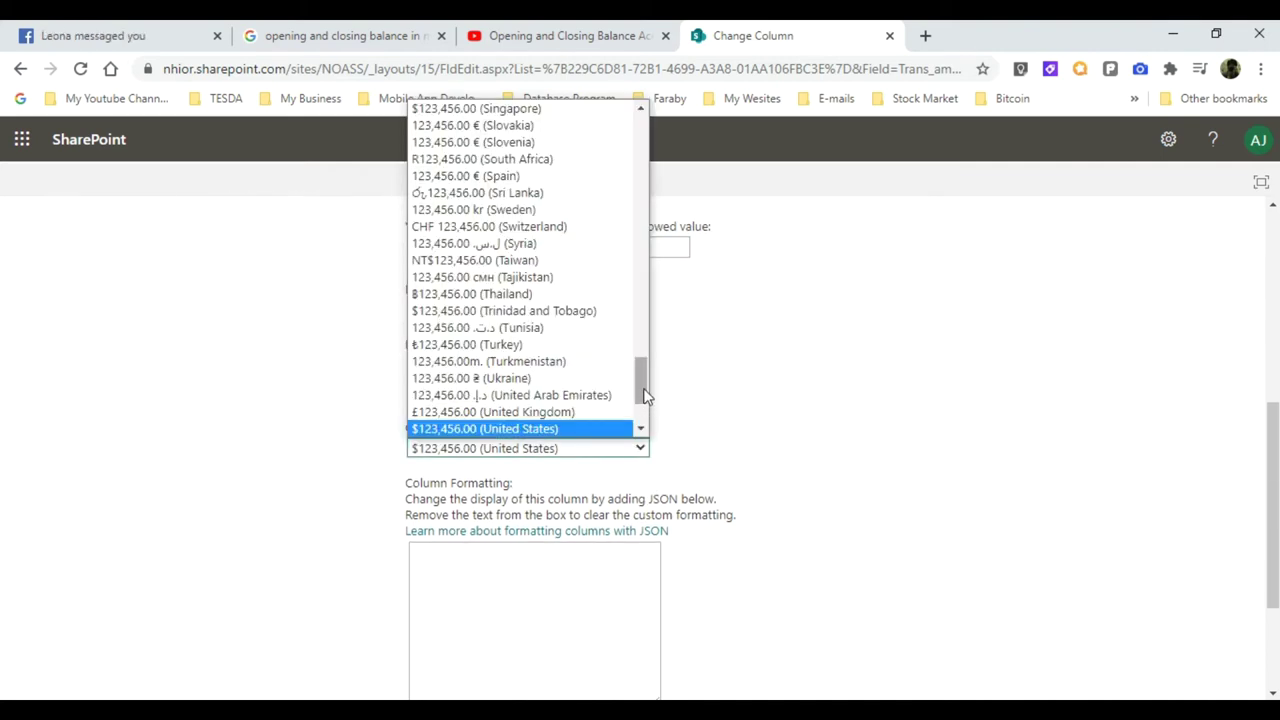
{"action": "left_click_drag", "start_coordinate": [643, 390], "coordinate": [641, 343]}
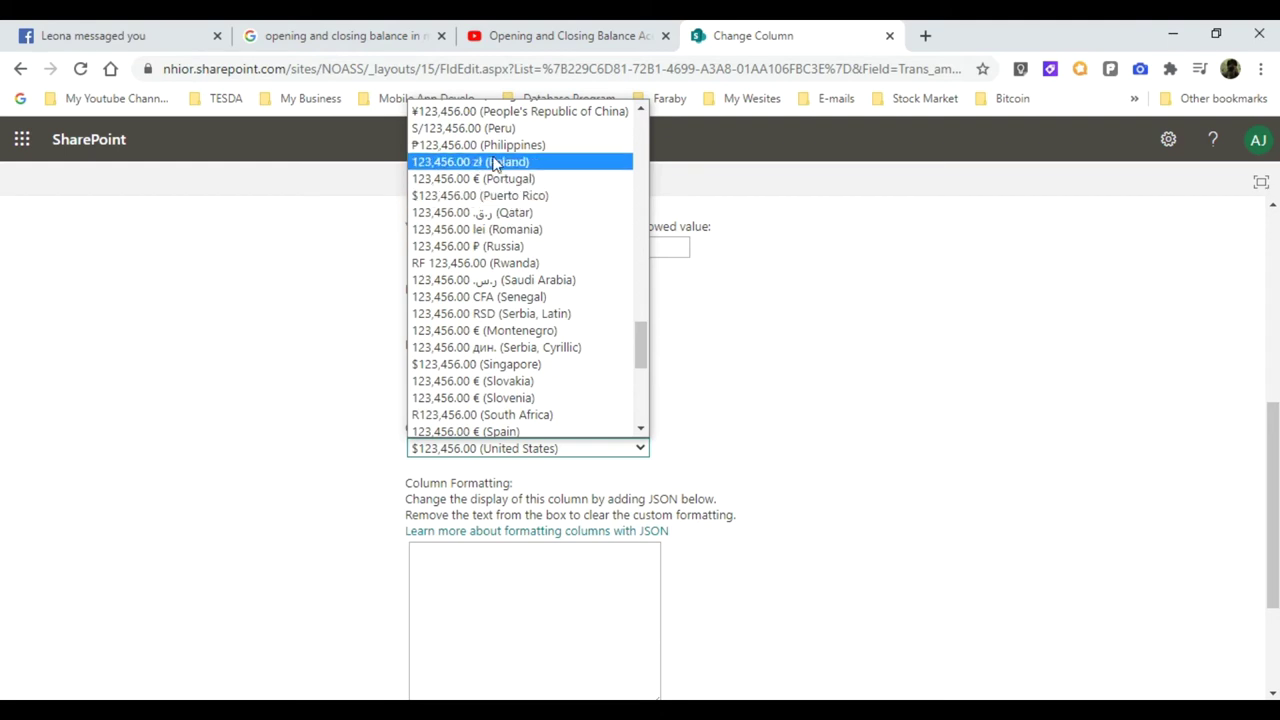
{"action": "left_click", "coordinate": [490, 147]}
{"action": "scroll", "coordinate": [785, 502], "scroll_direction": "down", "scroll_amount": 2}
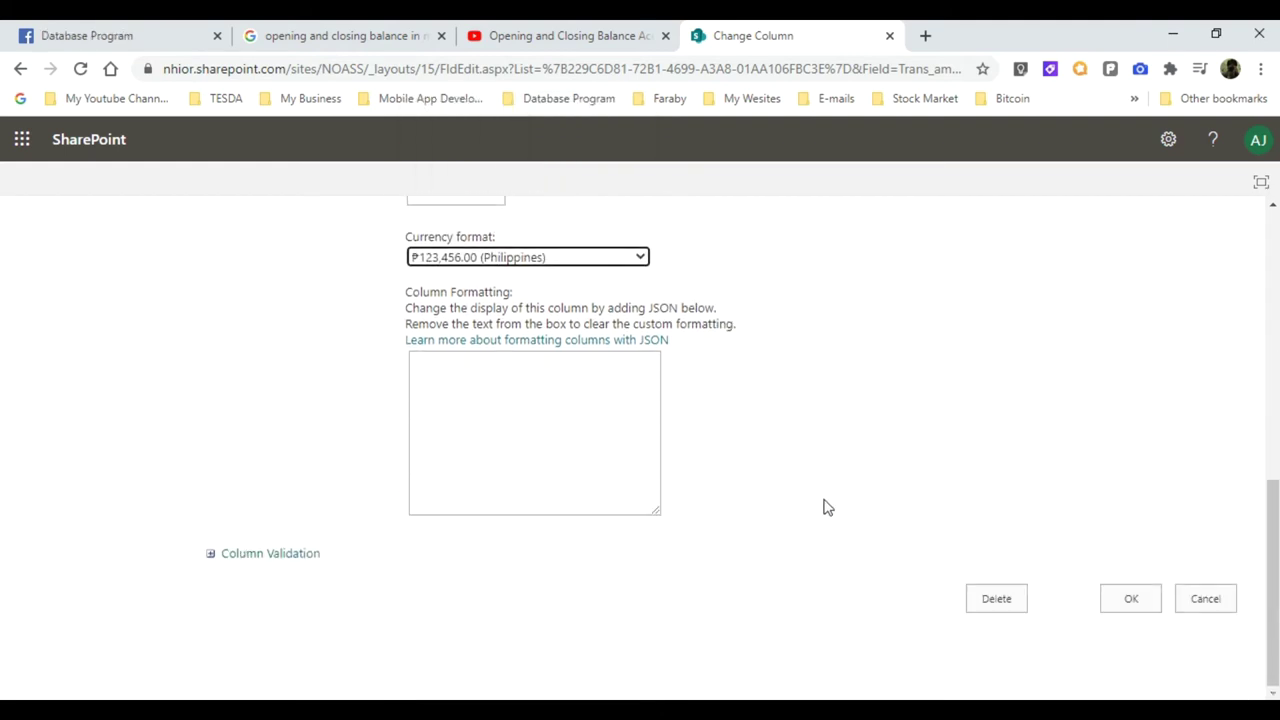
{"action": "left_click", "coordinate": [1122, 598]}
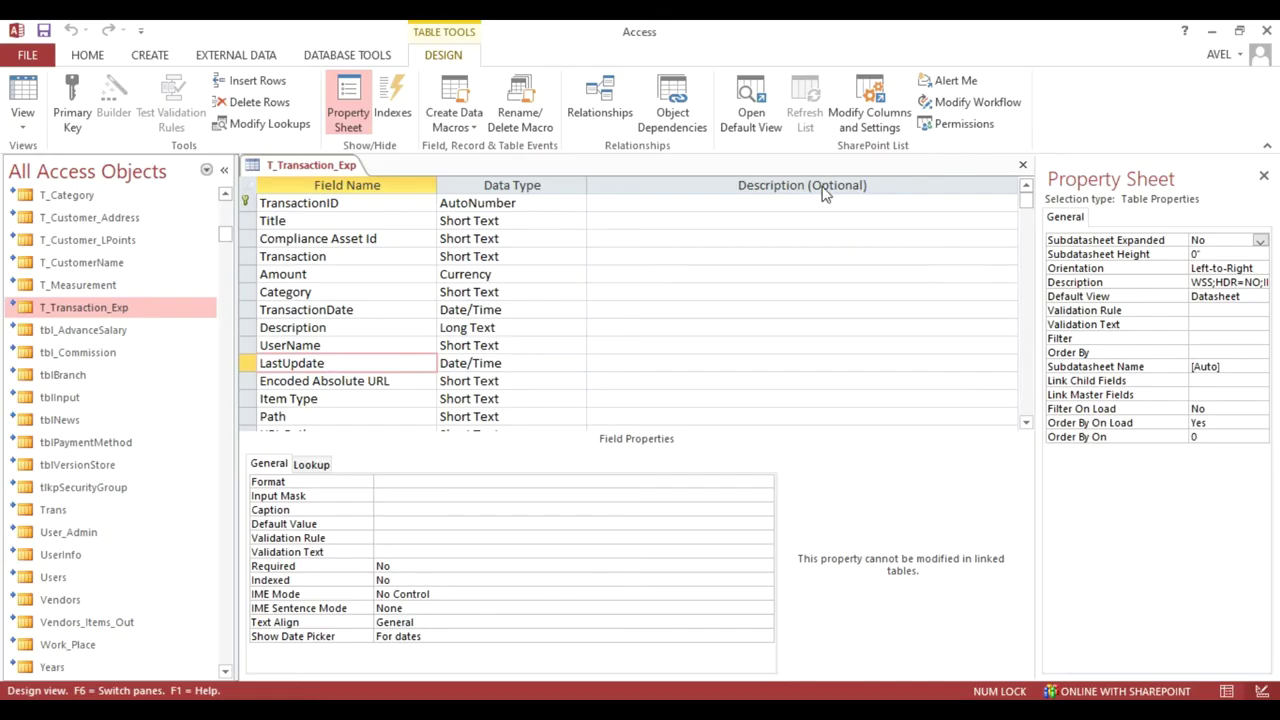
Step: Back in Access, close the T_Transaction_Exp table and refresh the linked Trans list
{"action": "left_click", "coordinate": [1021, 166]}
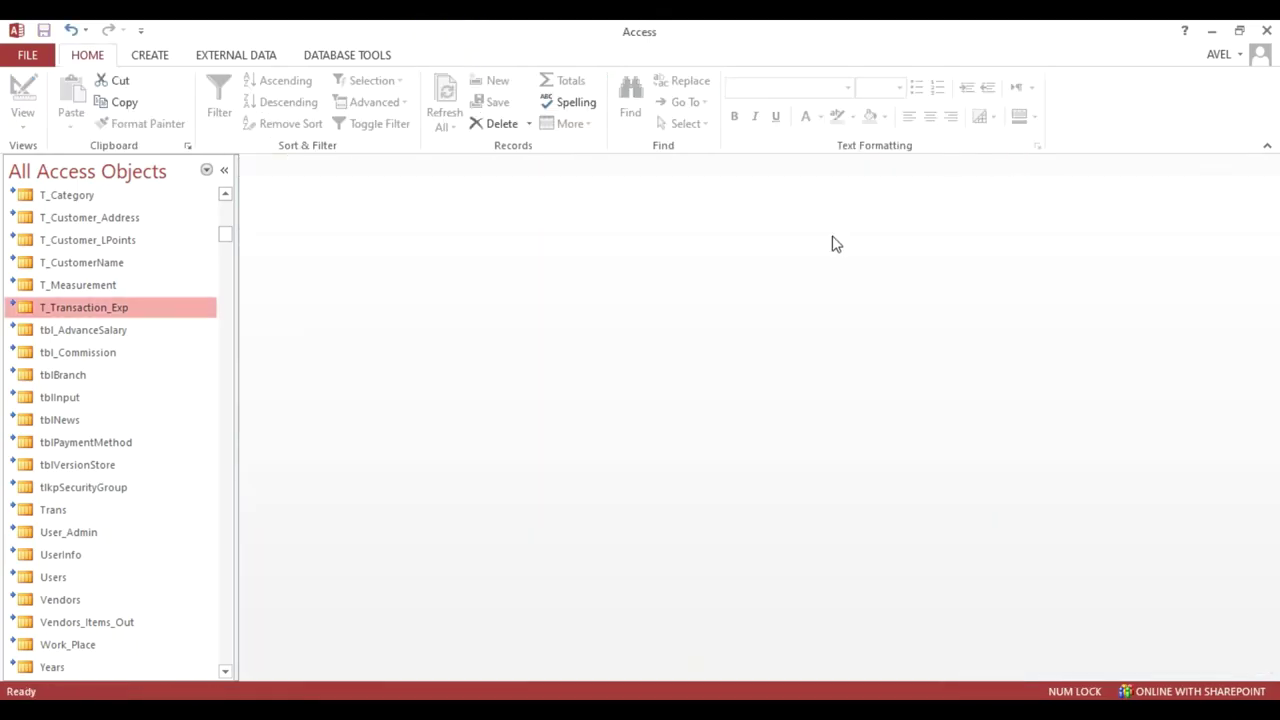
{"action": "left_click", "coordinate": [70, 516]}
{"action": "right_click", "coordinate": [70, 522]}
{"action": "mouse_move", "coordinate": [150, 437]}
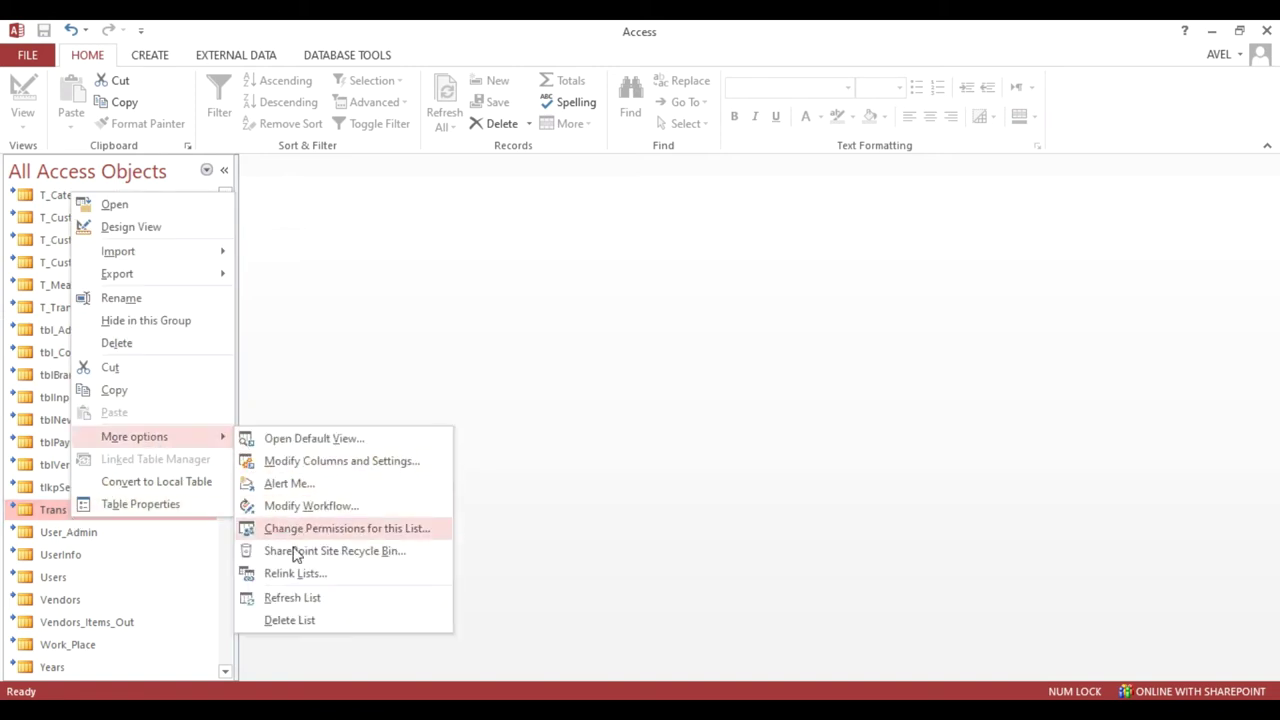
{"action": "left_click", "coordinate": [290, 598]}
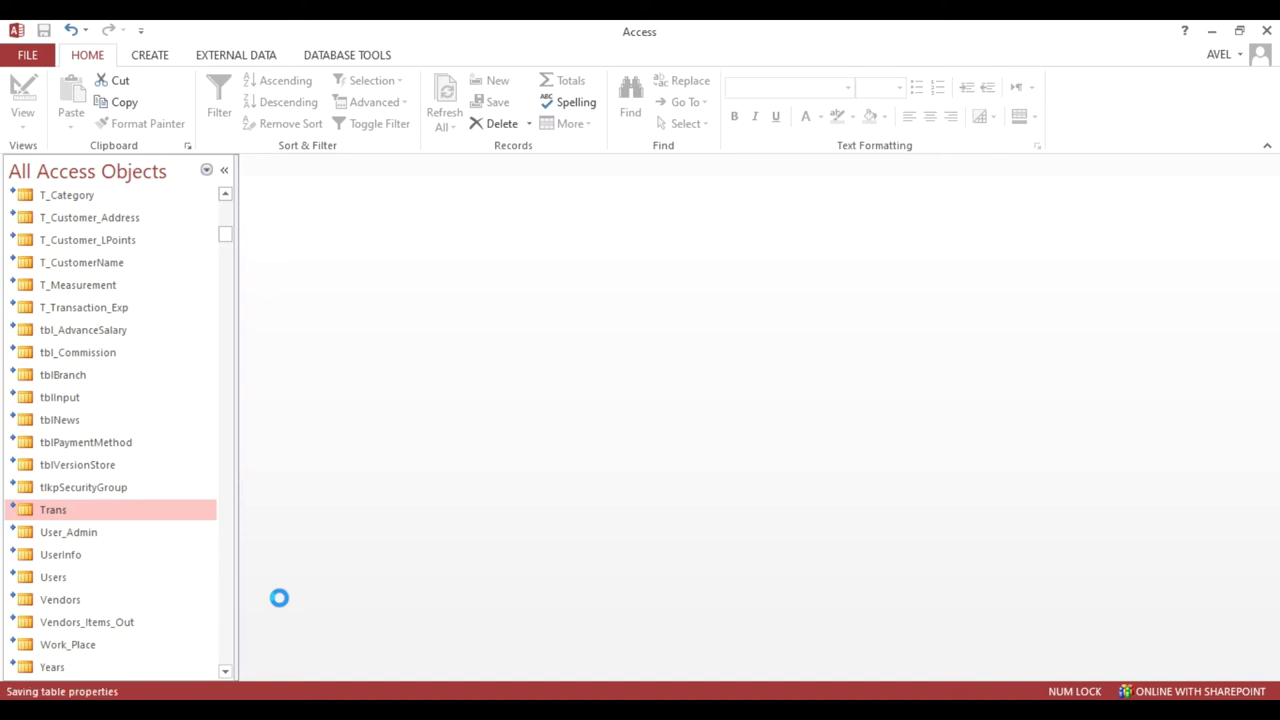
Step: Open the Trans table in Datasheet View, check the currency format of each Trans_amount value, and close it
{"action": "double_click", "coordinate": [122, 512]}
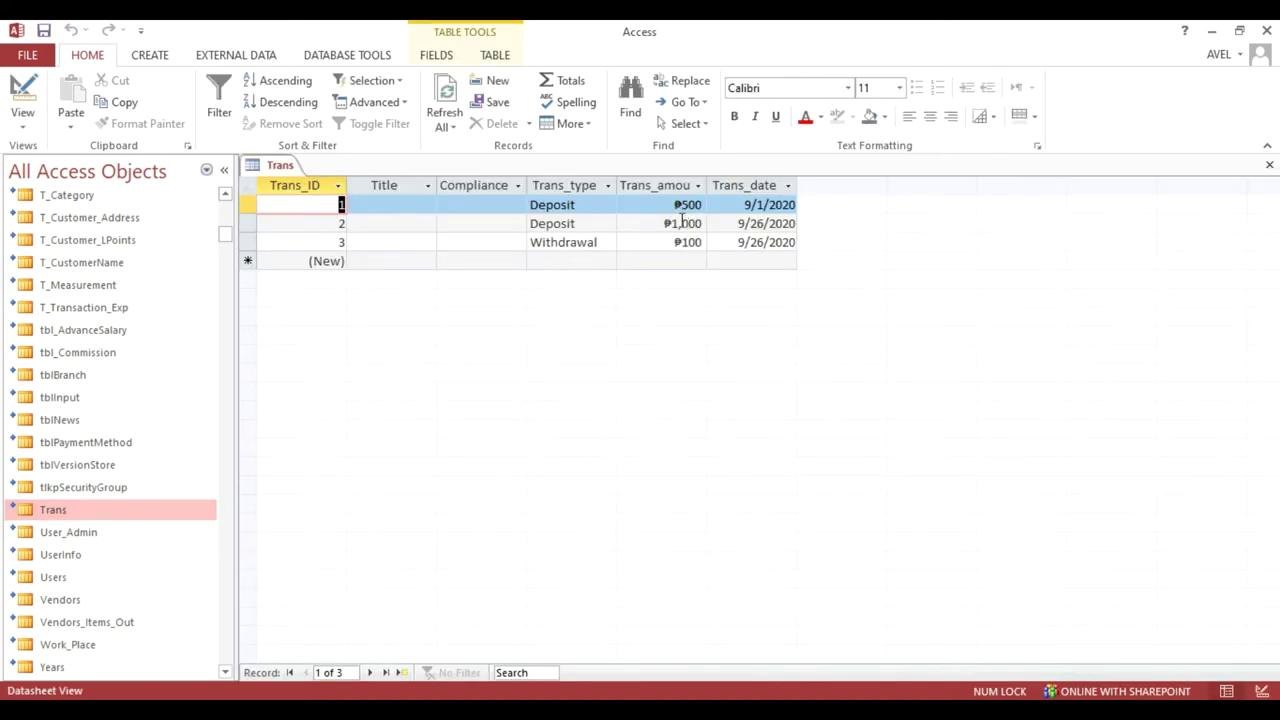
{"action": "left_click", "coordinate": [675, 206]}
{"action": "left_click", "coordinate": [675, 226]}
{"action": "left_click", "coordinate": [676, 245]}
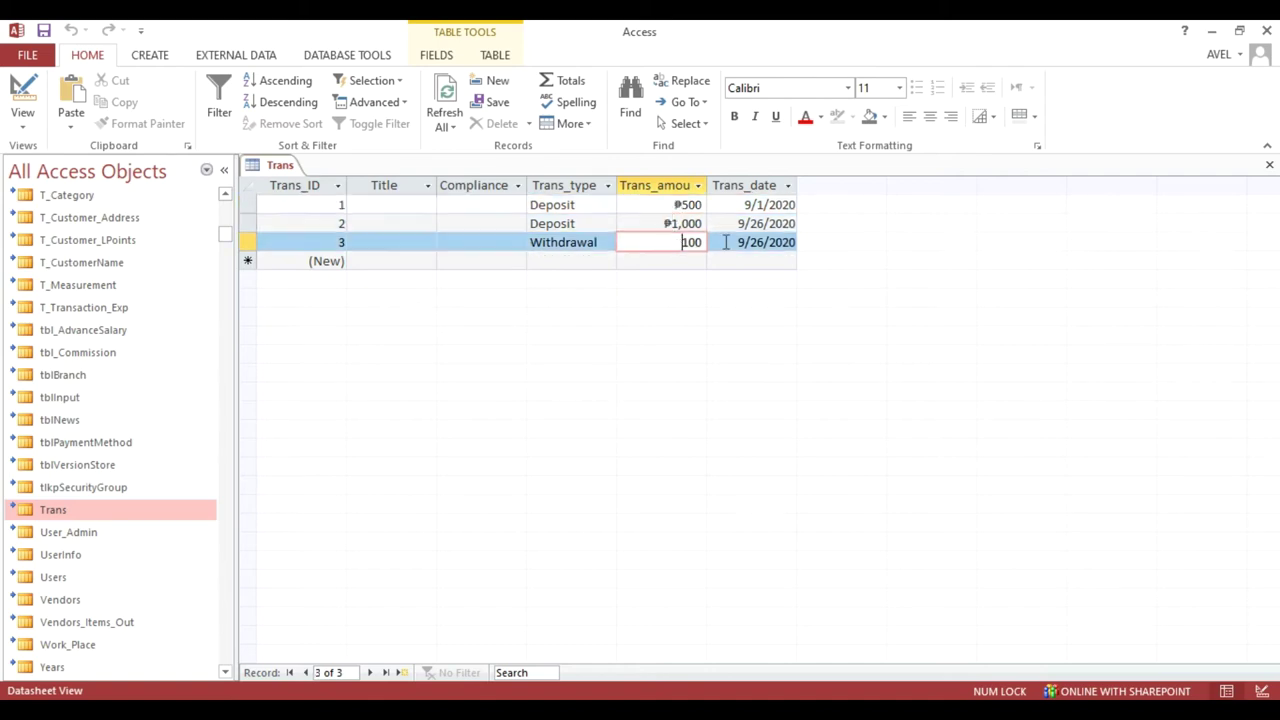
{"action": "left_click", "coordinate": [1265, 163]}
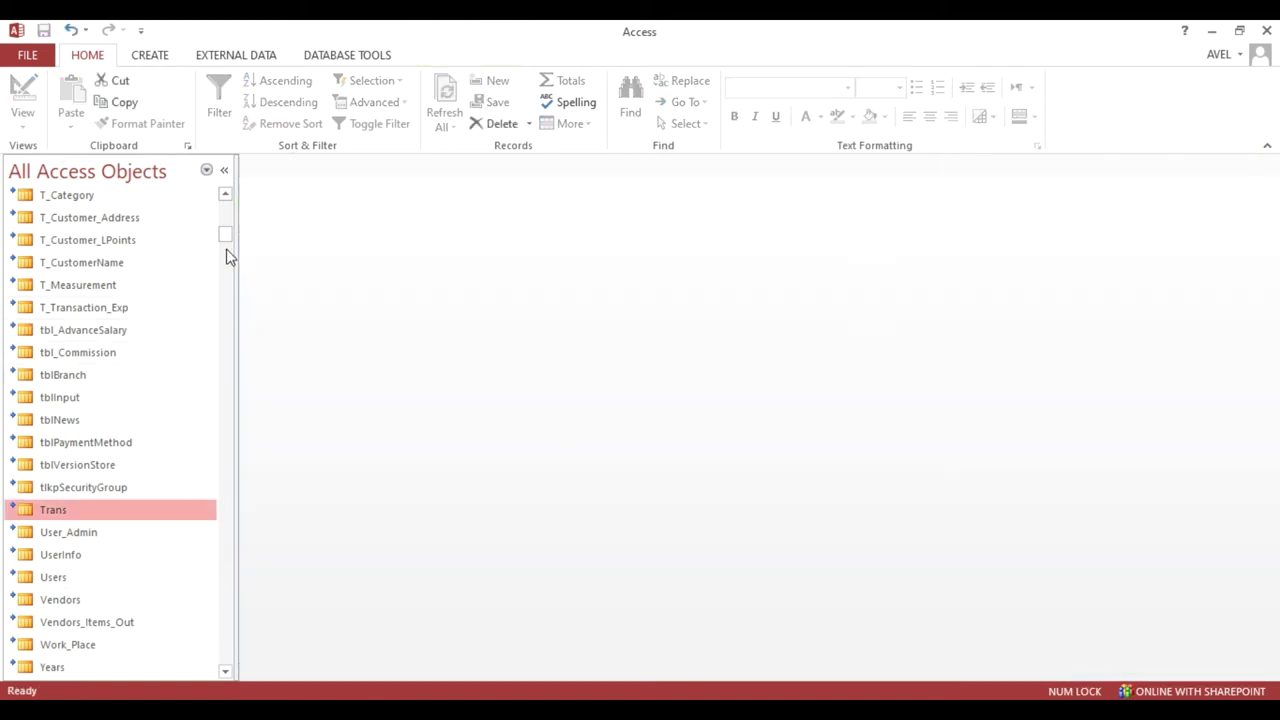
Step: Open the Trans_OC_Balance form in Design View
{"action": "left_click_drag", "start_coordinate": [225, 236], "coordinate": [197, 540]}
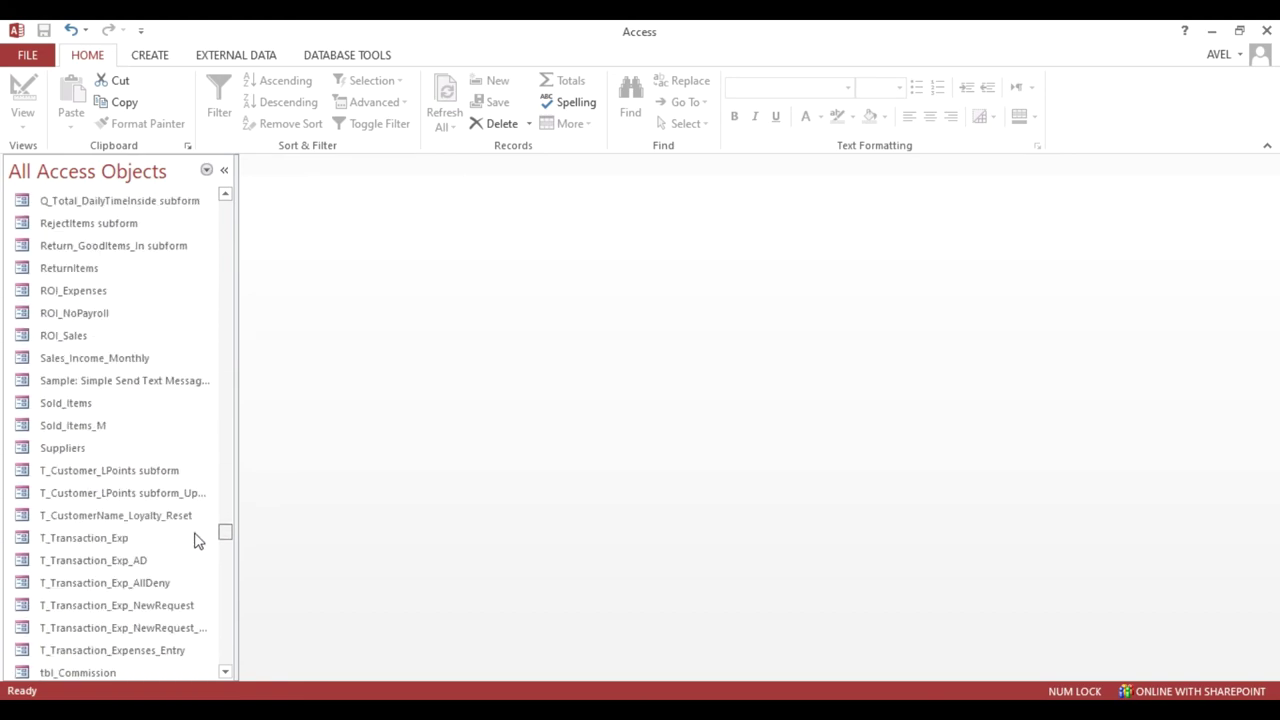
{"action": "scroll", "coordinate": [189, 522], "scroll_direction": "down", "scroll_amount": 4}
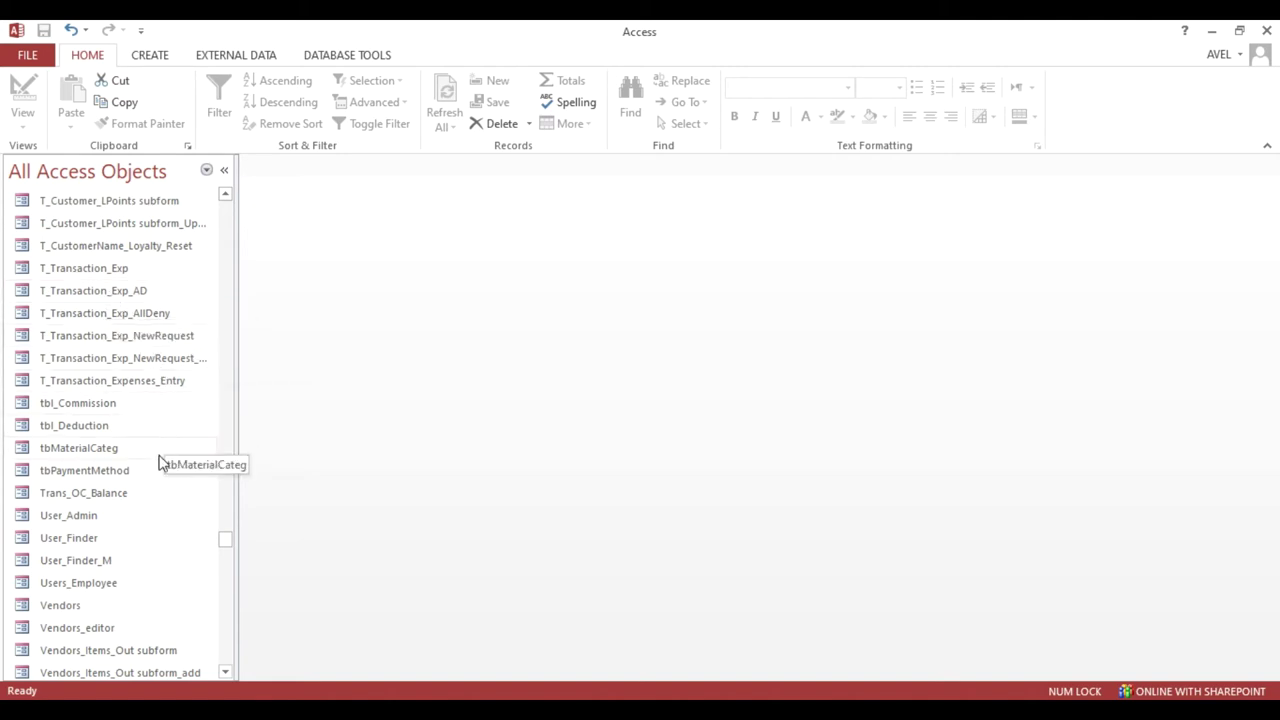
{"action": "right_click", "coordinate": [124, 502]}
{"action": "left_click", "coordinate": [203, 297]}
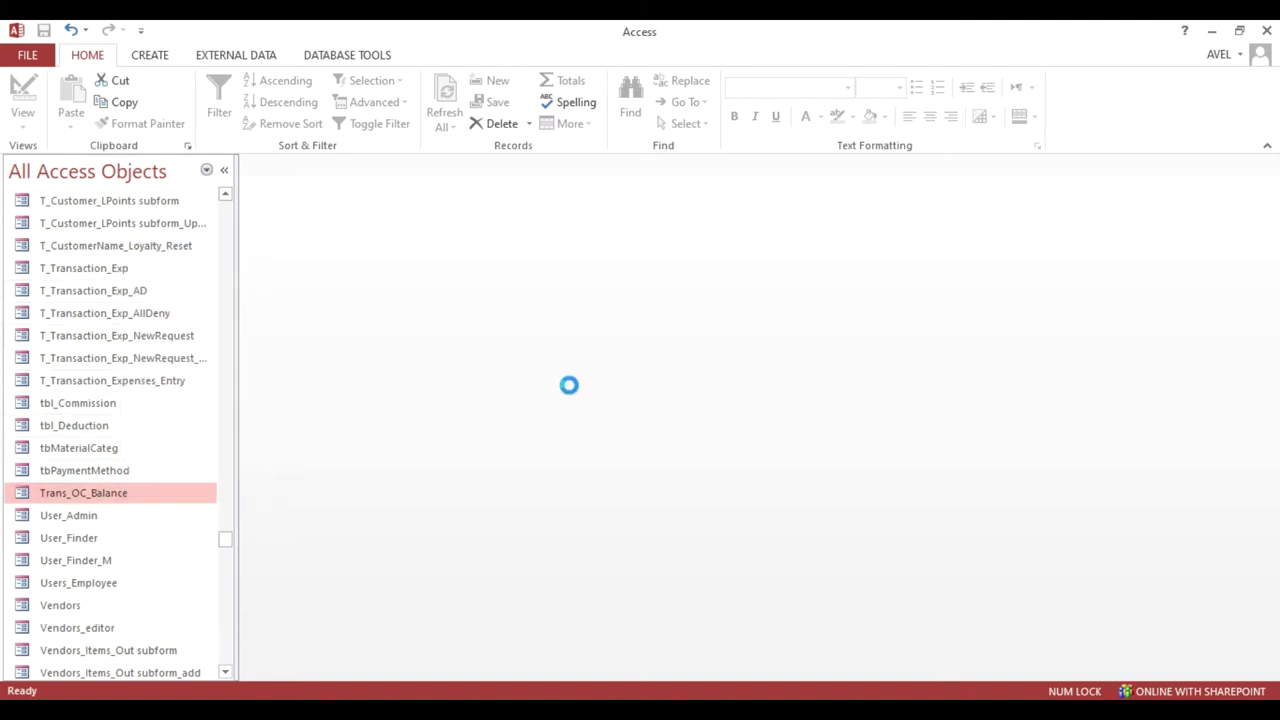
Step: Widen the Property Sheet and set the Trans_amount text box's Format to Currency
{"action": "left_click", "coordinate": [587, 337]}
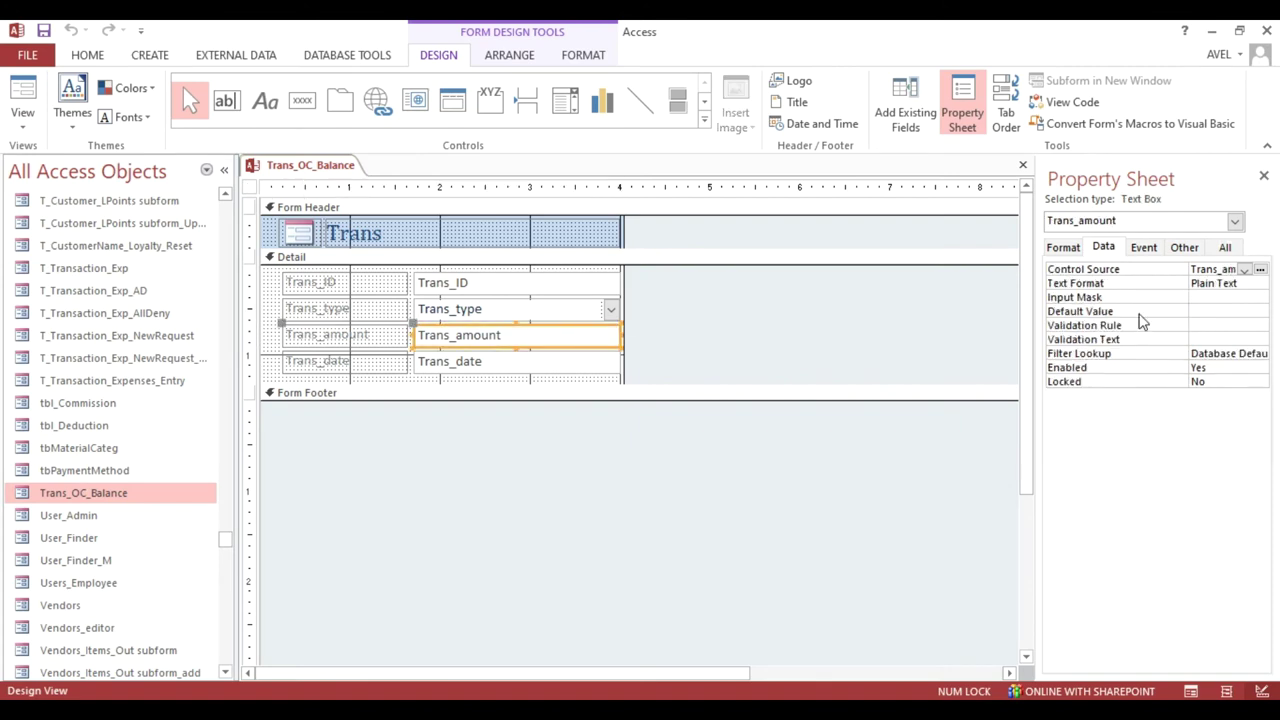
{"action": "left_click_drag", "start_coordinate": [1036, 282], "coordinate": [842, 300]}
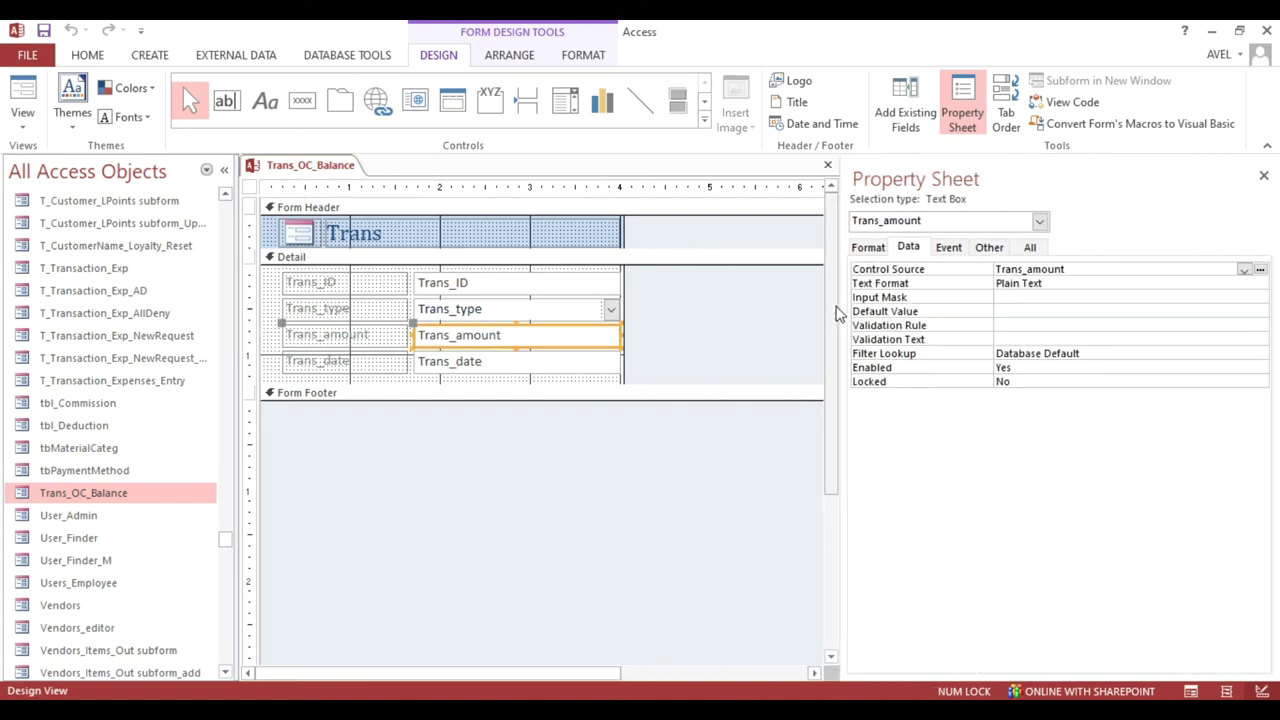
{"action": "left_click", "coordinate": [868, 248]}
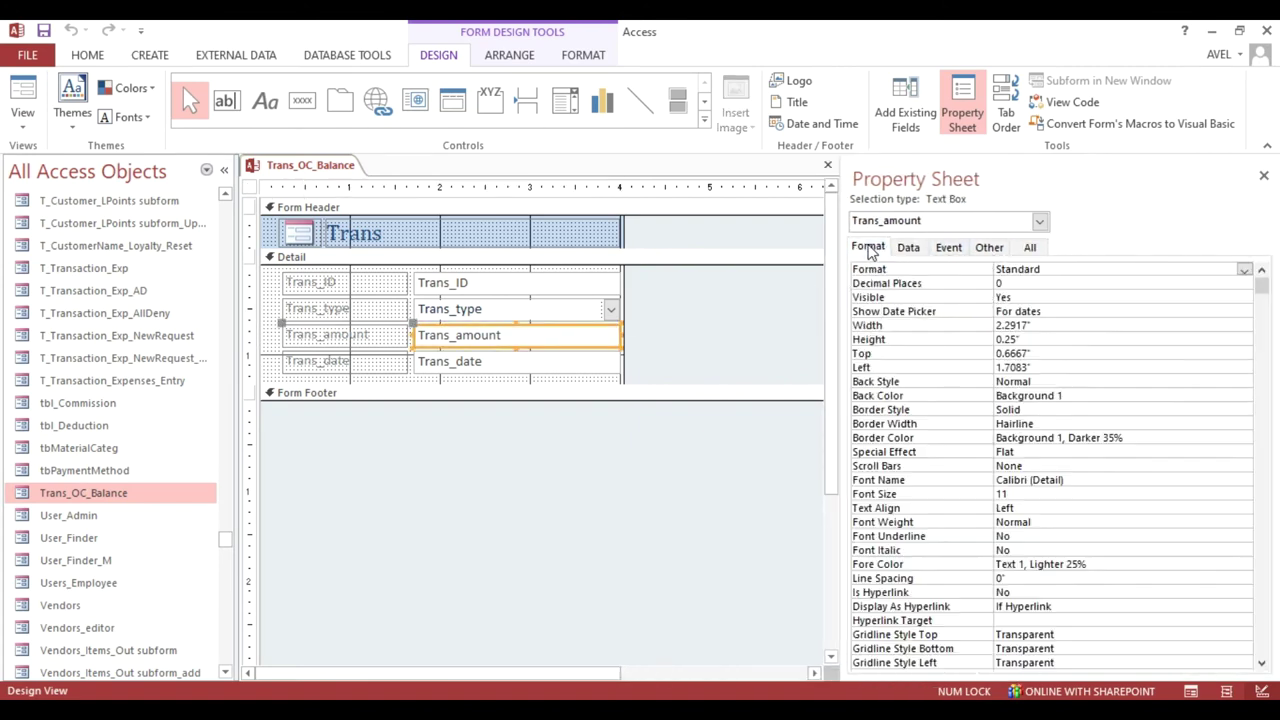
{"action": "left_click", "coordinate": [1244, 271]}
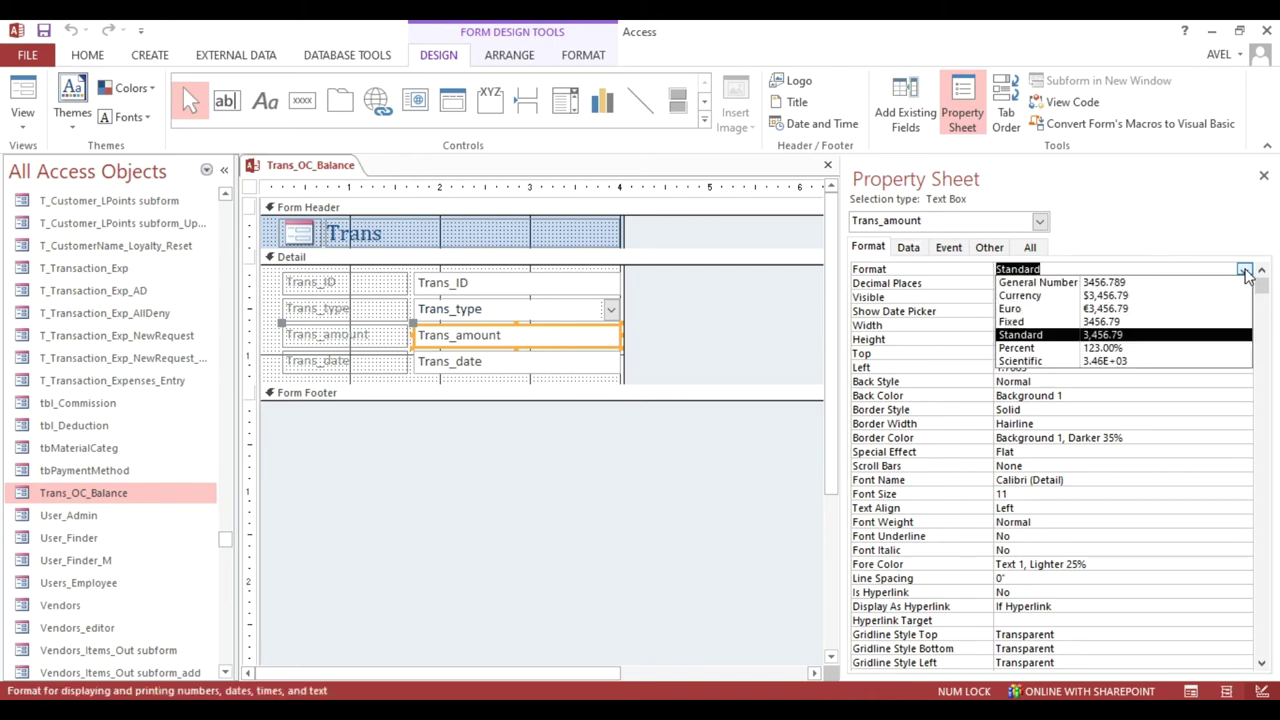
{"action": "left_click", "coordinate": [1165, 296]}
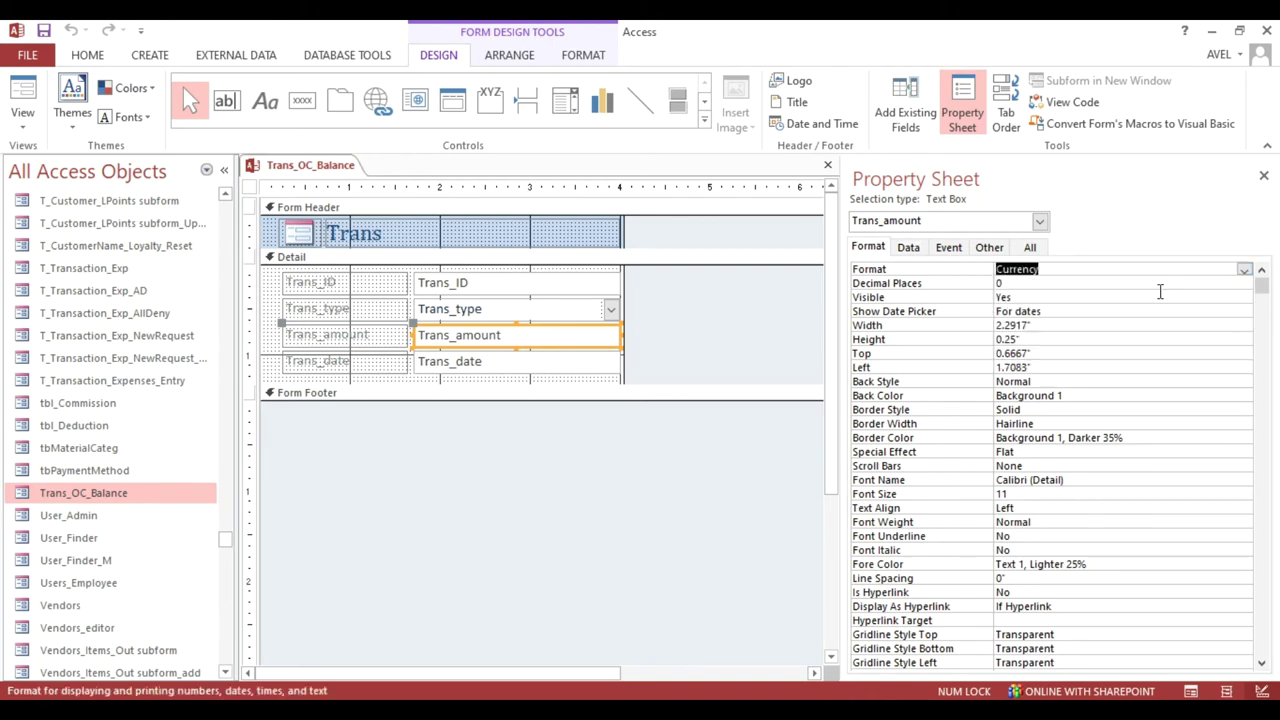
Step: Check the Trans_amount currency symbol of Trans_OC_Balance in Form View, and return to Design View
{"action": "right_click", "coordinate": [344, 166]}
{"action": "left_click", "coordinate": [390, 254]}
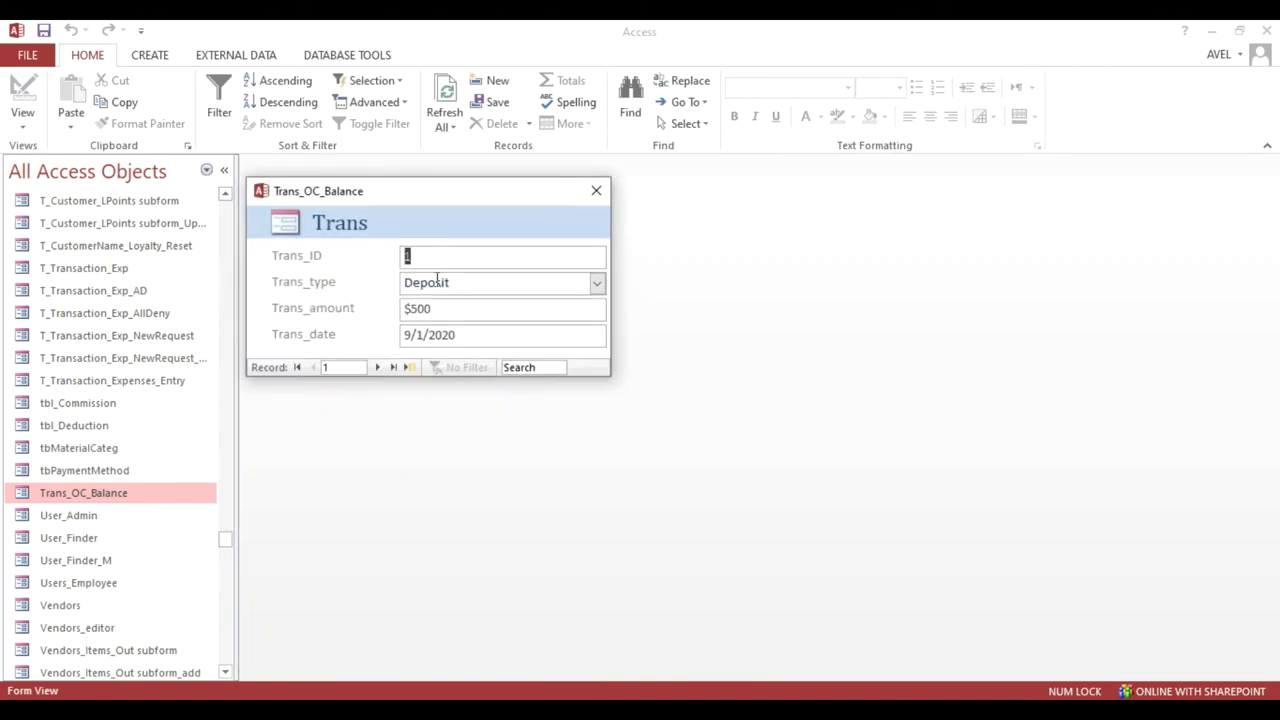
{"action": "right_click", "coordinate": [434, 190]}
{"action": "left_click", "coordinate": [470, 314]}
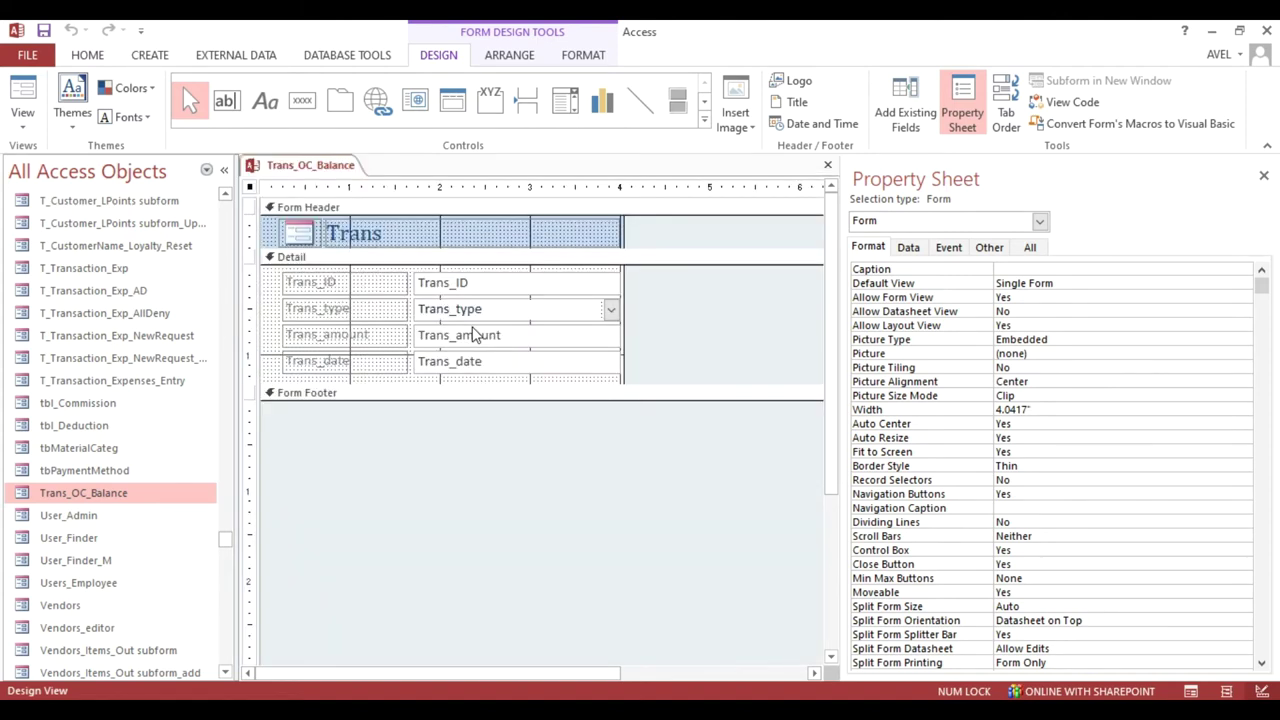
Step: Set the Format of the form's Trans_amount text box to ₱#,##0.00;-₱#,##0.00
{"action": "left_click", "coordinate": [480, 335]}
{"action": "left_click", "coordinate": [913, 272]}
{"action": "right_click", "coordinate": [913, 275]}
{"action": "left_click", "coordinate": [966, 366]}
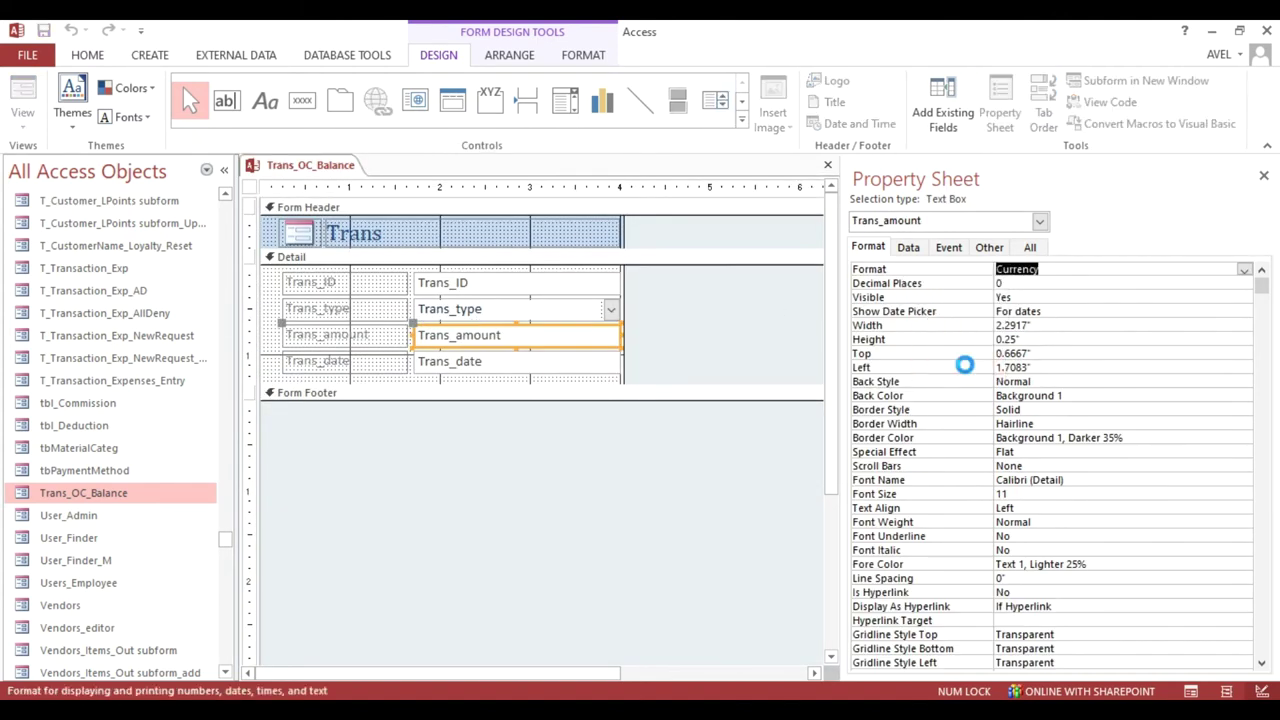
{"action": "key", "text": "Return"}
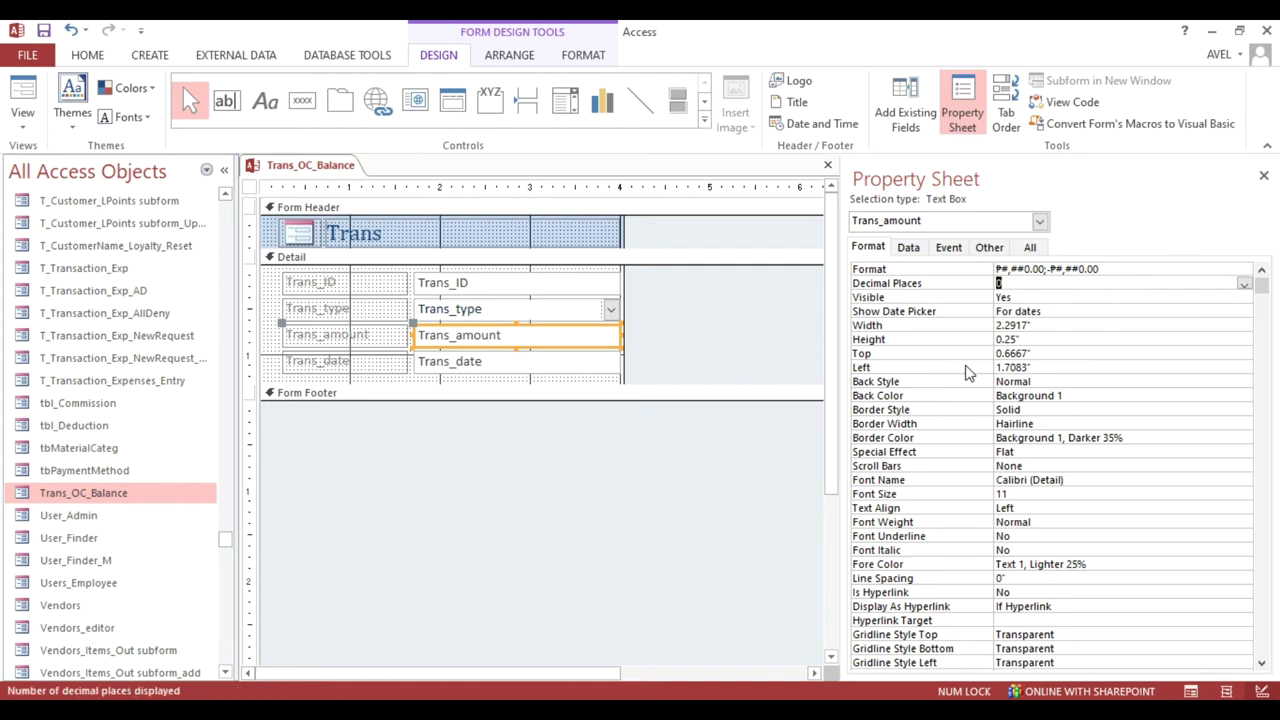
Step: Check the Trans_amount currency symbol on each Trans_OC_Balance record in Form View, and close the form
{"action": "right_click", "coordinate": [341, 154]}
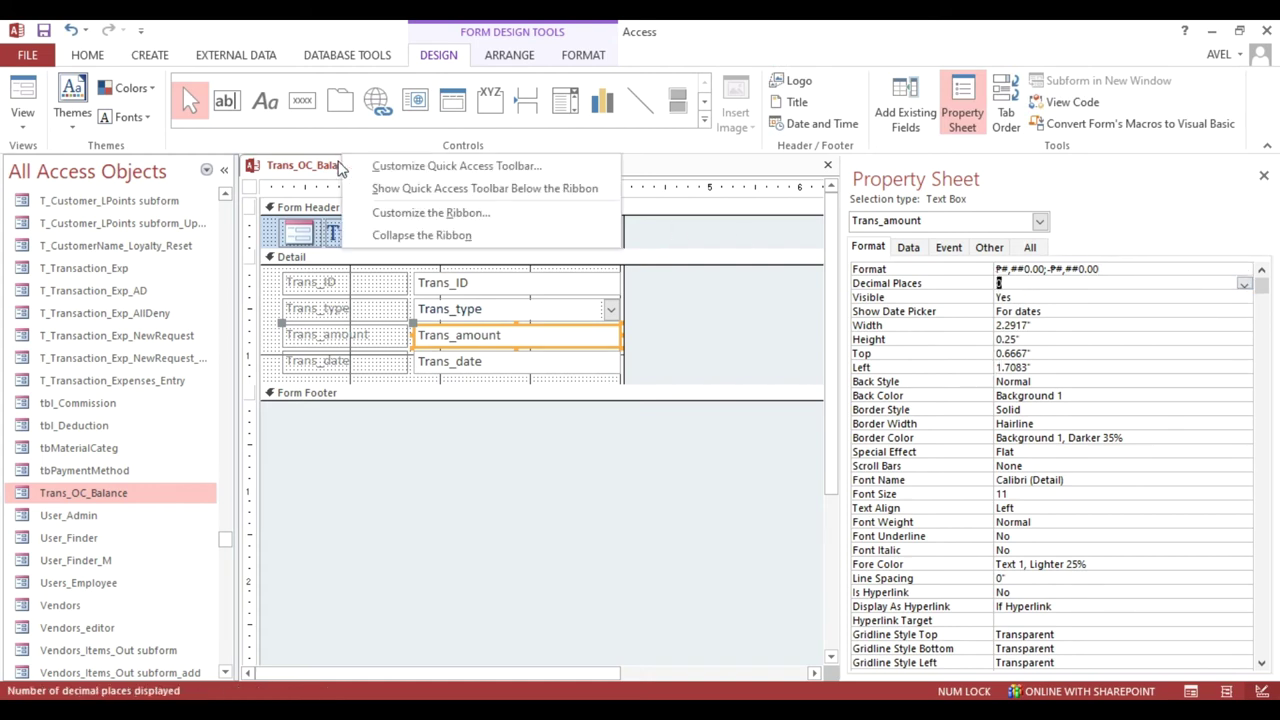
{"action": "right_click", "coordinate": [298, 171]}
{"action": "left_click", "coordinate": [298, 171]}
{"action": "right_click", "coordinate": [298, 171]}
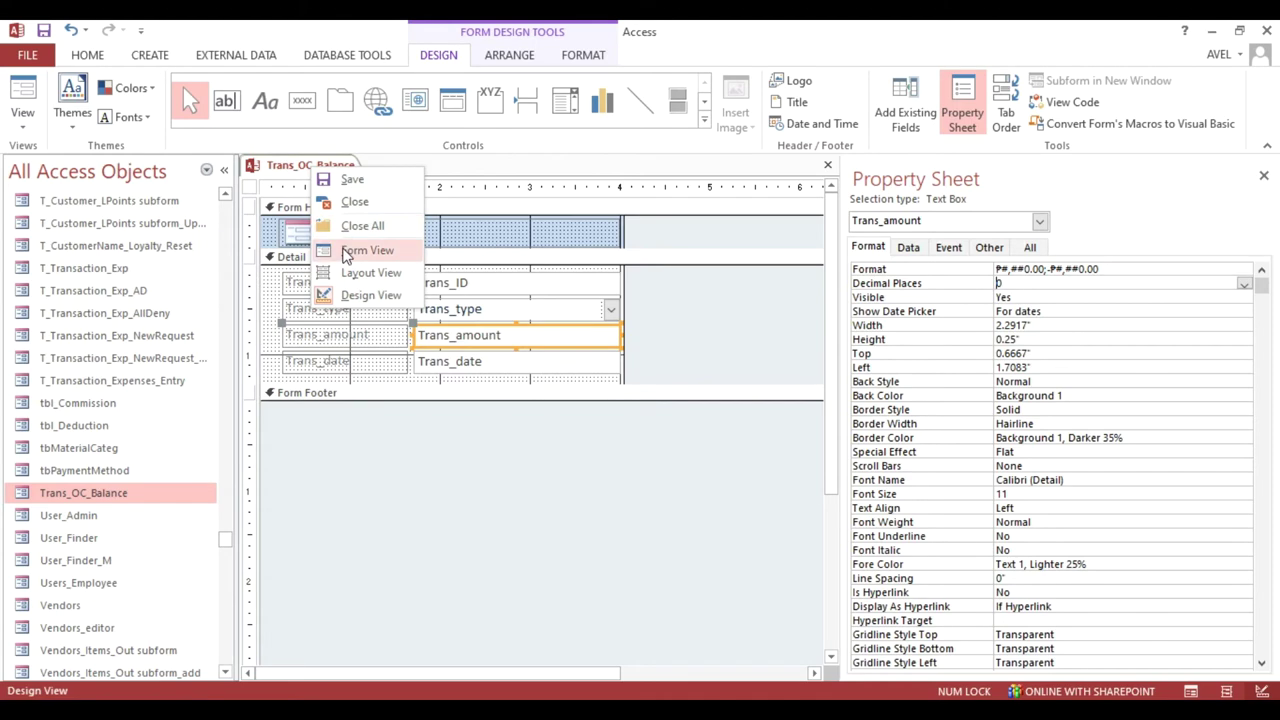
{"action": "left_click", "coordinate": [345, 248]}
{"action": "left_click", "coordinate": [377, 367]}
{"action": "left_click", "coordinate": [377, 367]}
{"action": "left_click", "coordinate": [377, 367]}
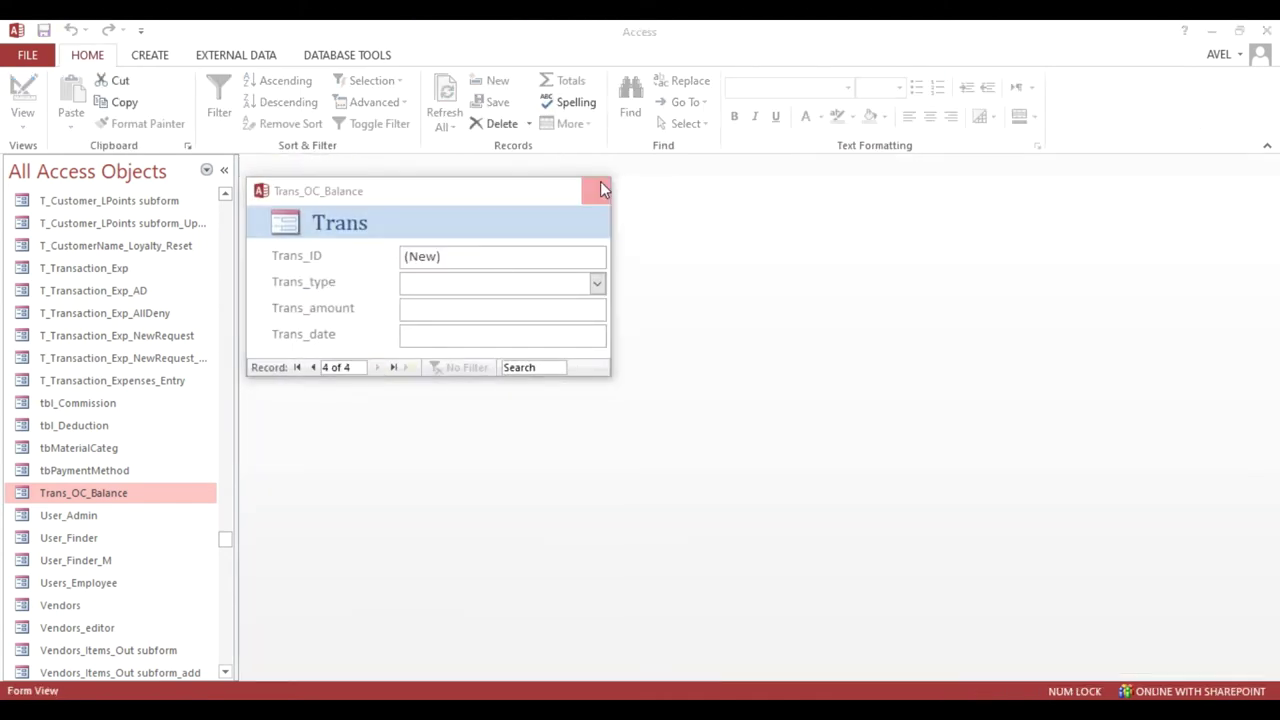
{"action": "left_click", "coordinate": [602, 190]}
Step: Open the R_Trans_OC_Balance report and switch it to Design View
{"action": "left_click_drag", "start_coordinate": [226, 543], "coordinate": [225, 608]}
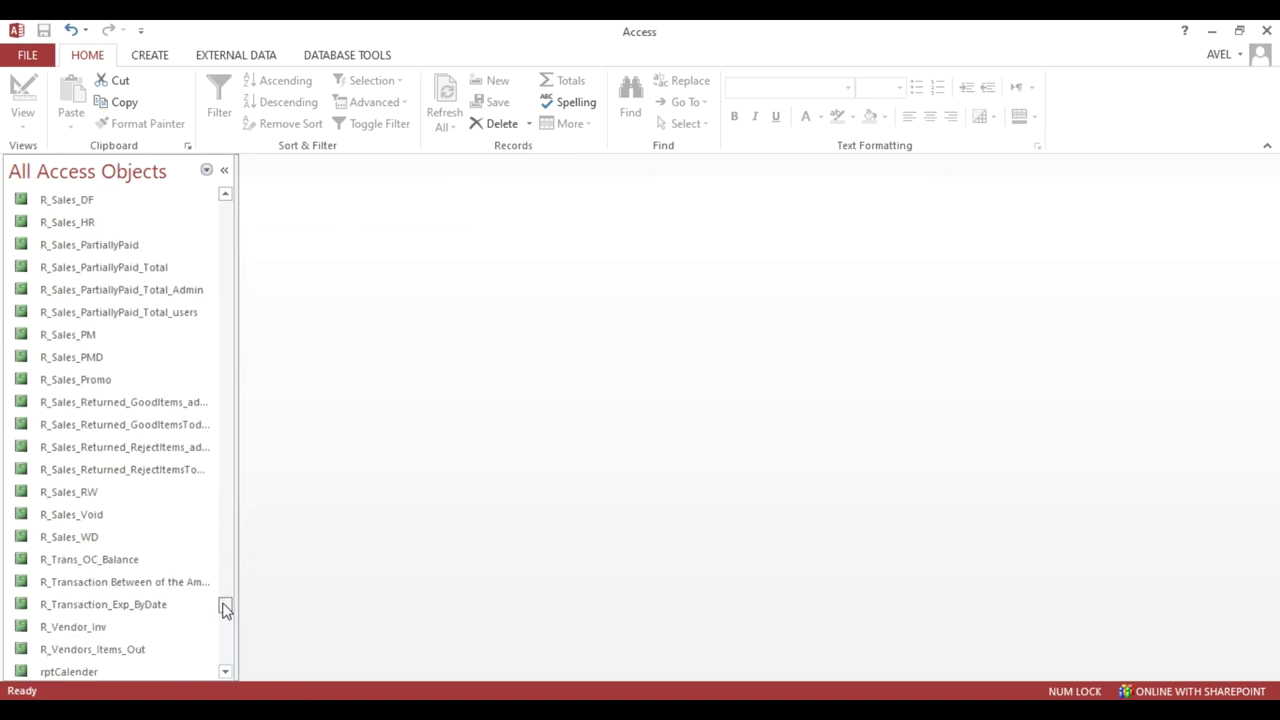
{"action": "left_click", "coordinate": [105, 330]}
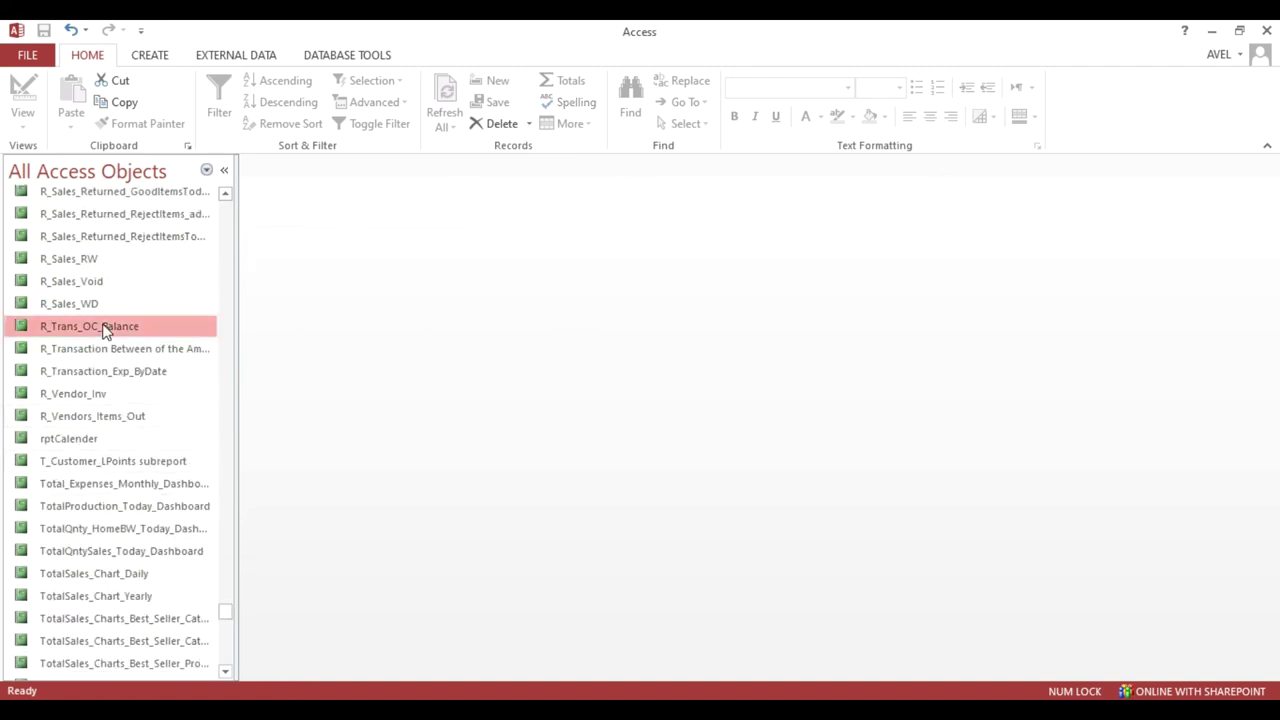
{"action": "left_click", "coordinate": [595, 444]}
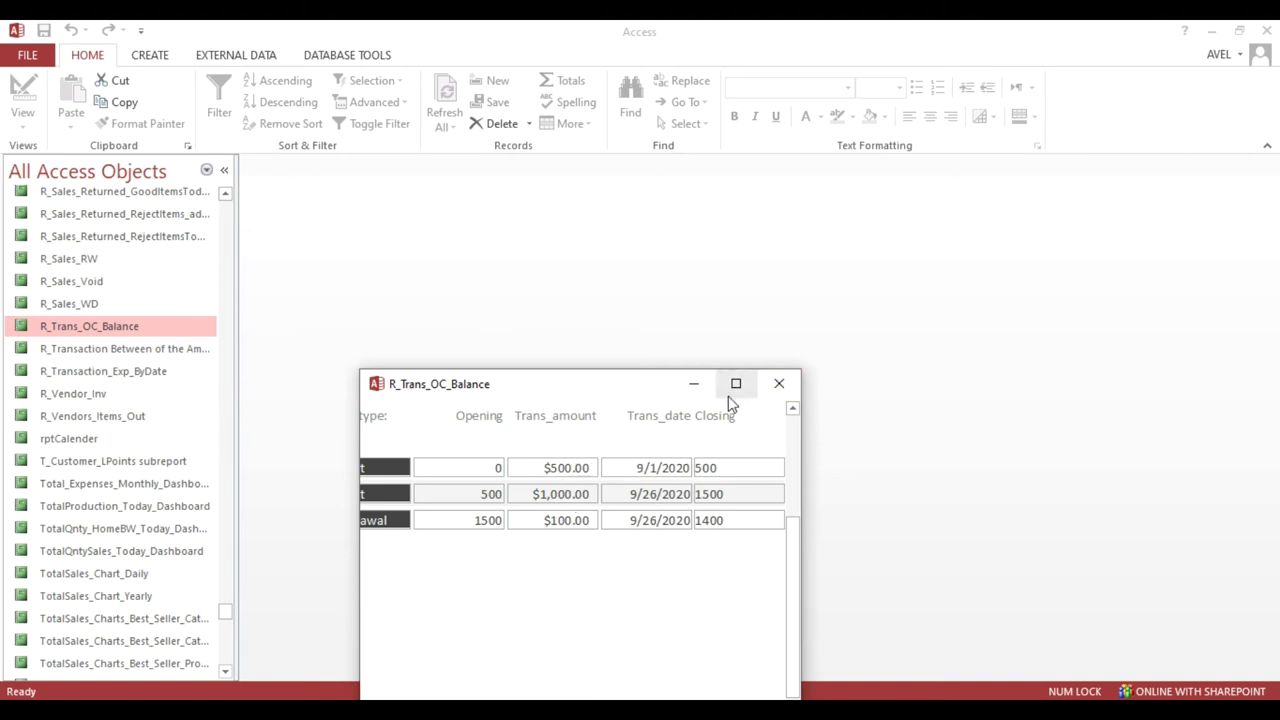
{"action": "right_click", "coordinate": [545, 462]}
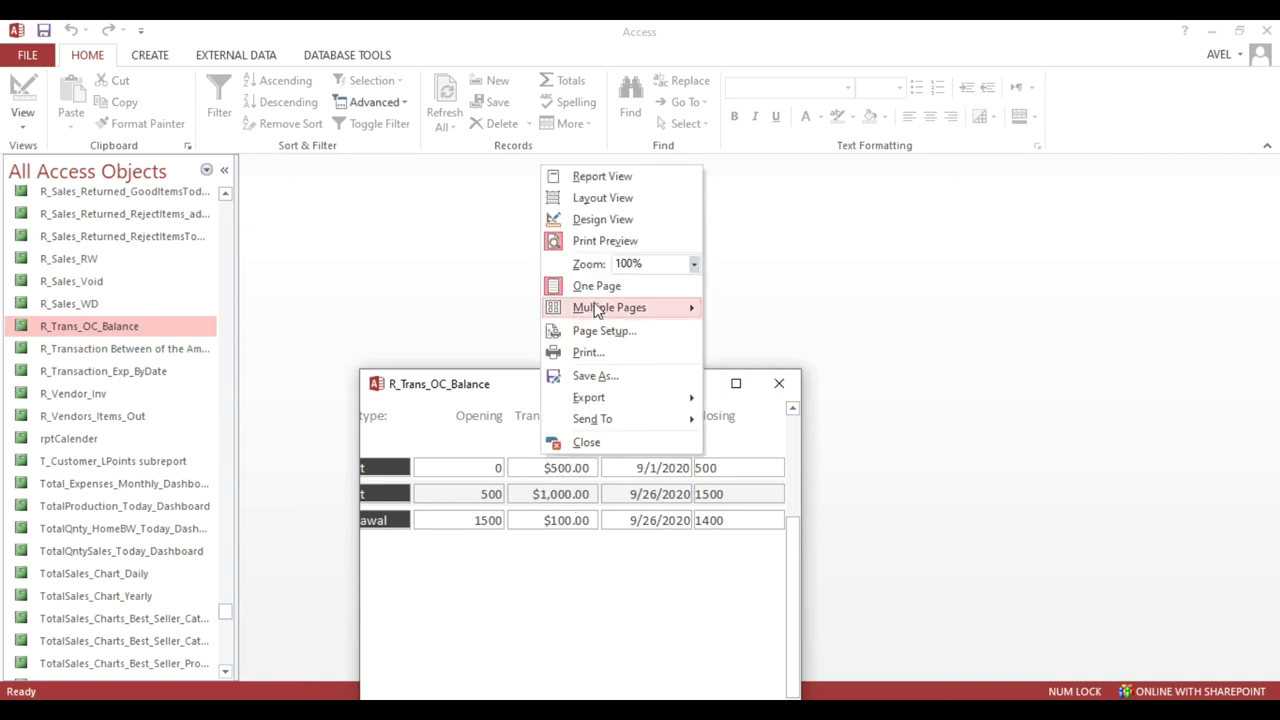
{"action": "left_click", "coordinate": [591, 223]}
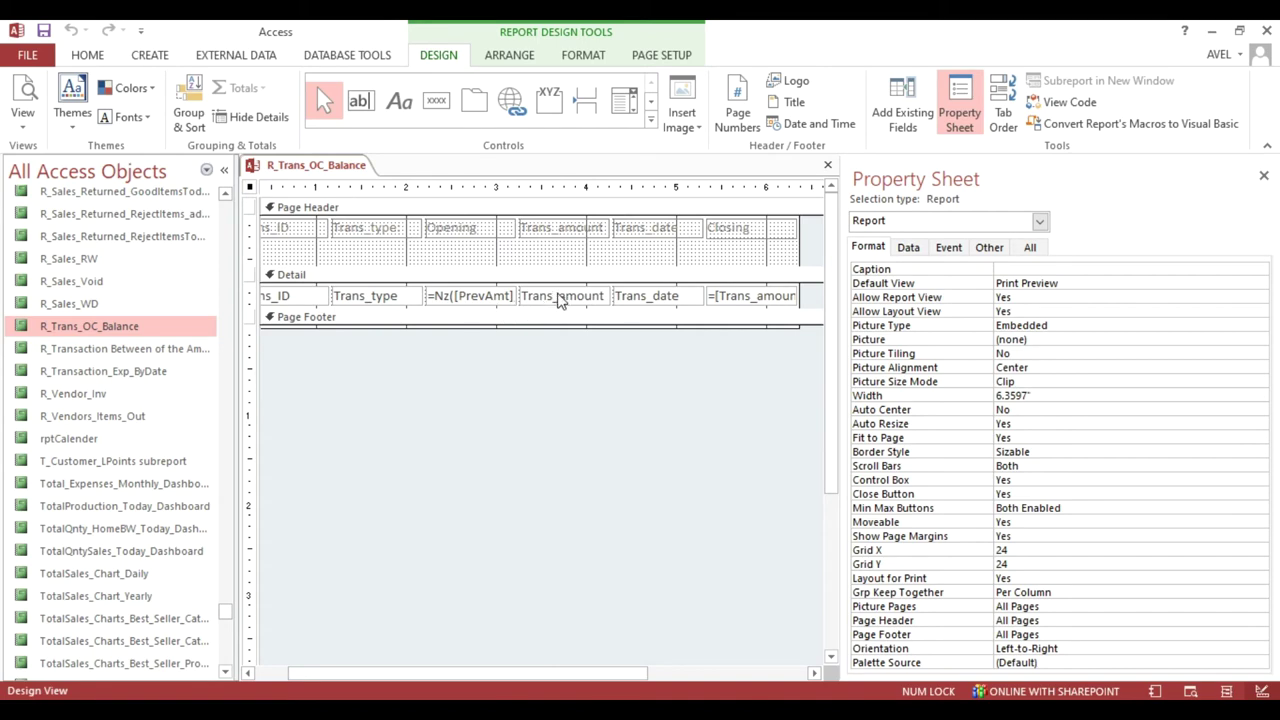
Step: Set the Format of the Opening and Trans_amount text boxes in the Detail section to ₱#,##0.00;-₱#,##0.00
{"action": "left_click", "coordinate": [491, 295]}
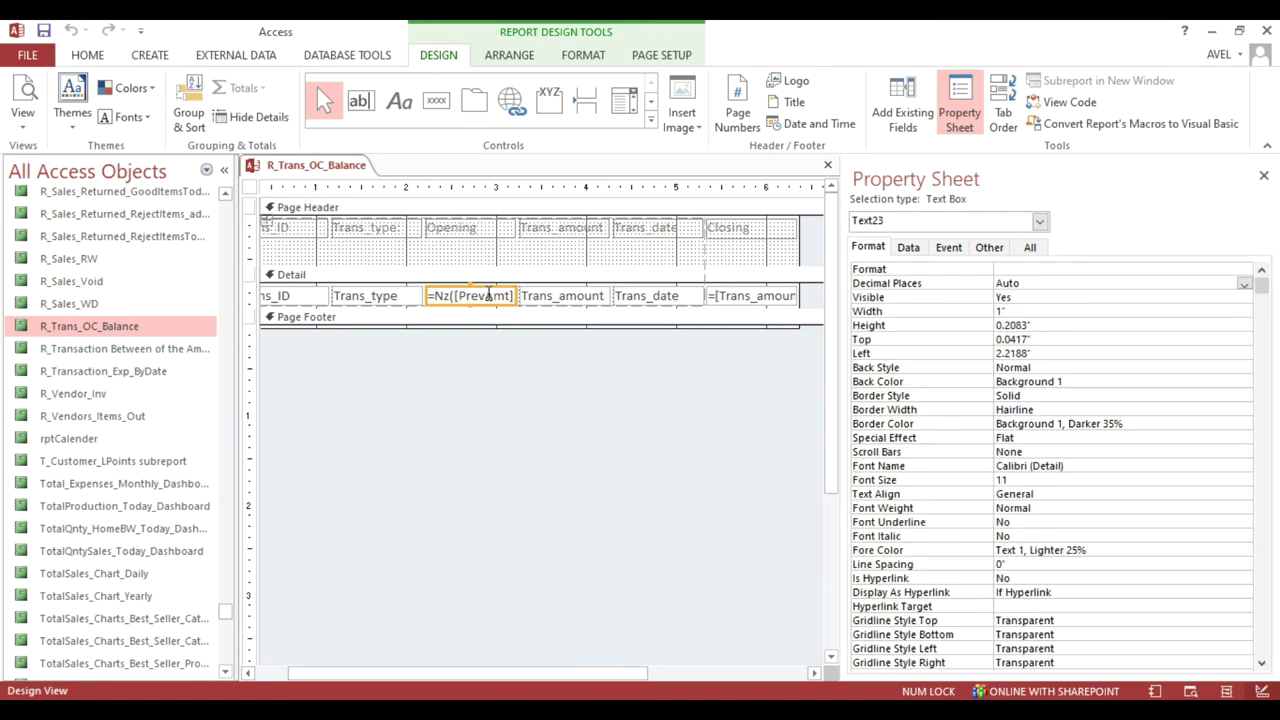
{"action": "right_click", "coordinate": [925, 273]}
{"action": "left_click", "coordinate": [966, 370]}
{"action": "key", "text": "Return"}
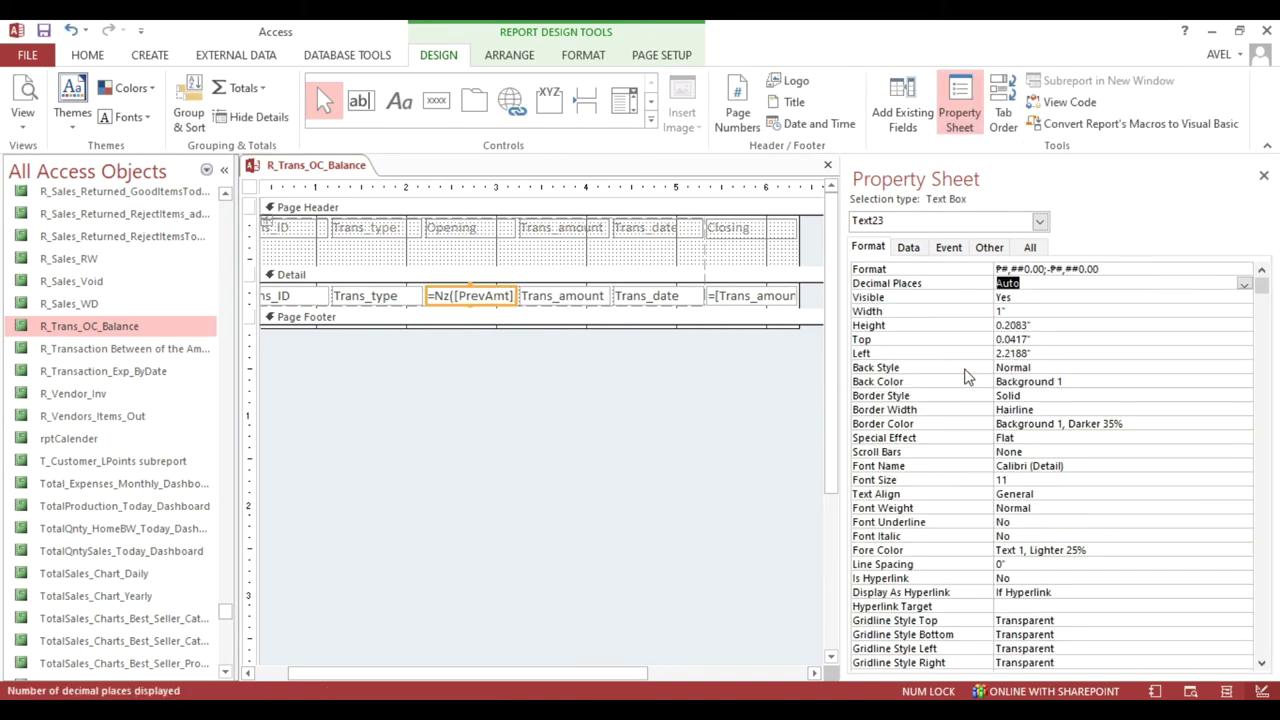
{"action": "left_click", "coordinate": [597, 298]}
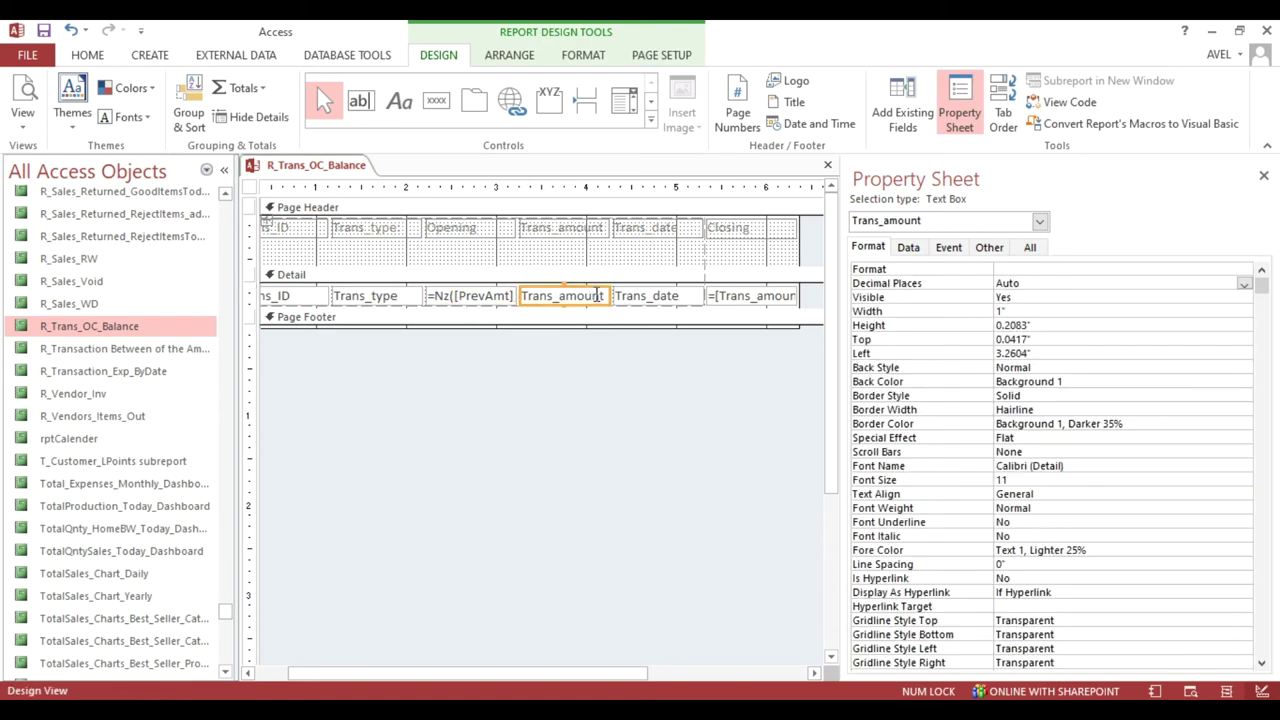
{"action": "right_click", "coordinate": [935, 272]}
{"action": "left_click", "coordinate": [980, 368]}
{"action": "key", "text": "Return"}
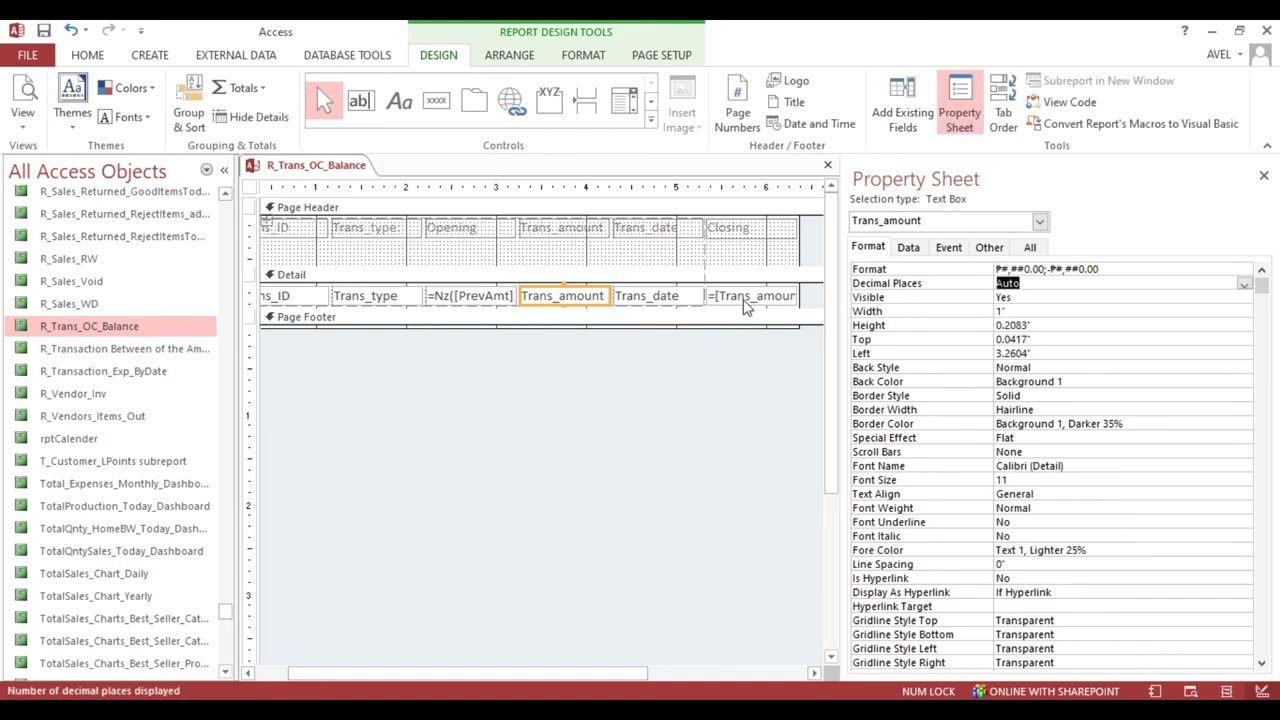
Step: Apply the Format ₱#,##0.00;-₱#,##0.00 to the Closing text box, then save and close the report
{"action": "left_click", "coordinate": [744, 298]}
{"action": "right_click", "coordinate": [906, 268]}
{"action": "left_click", "coordinate": [953, 368]}
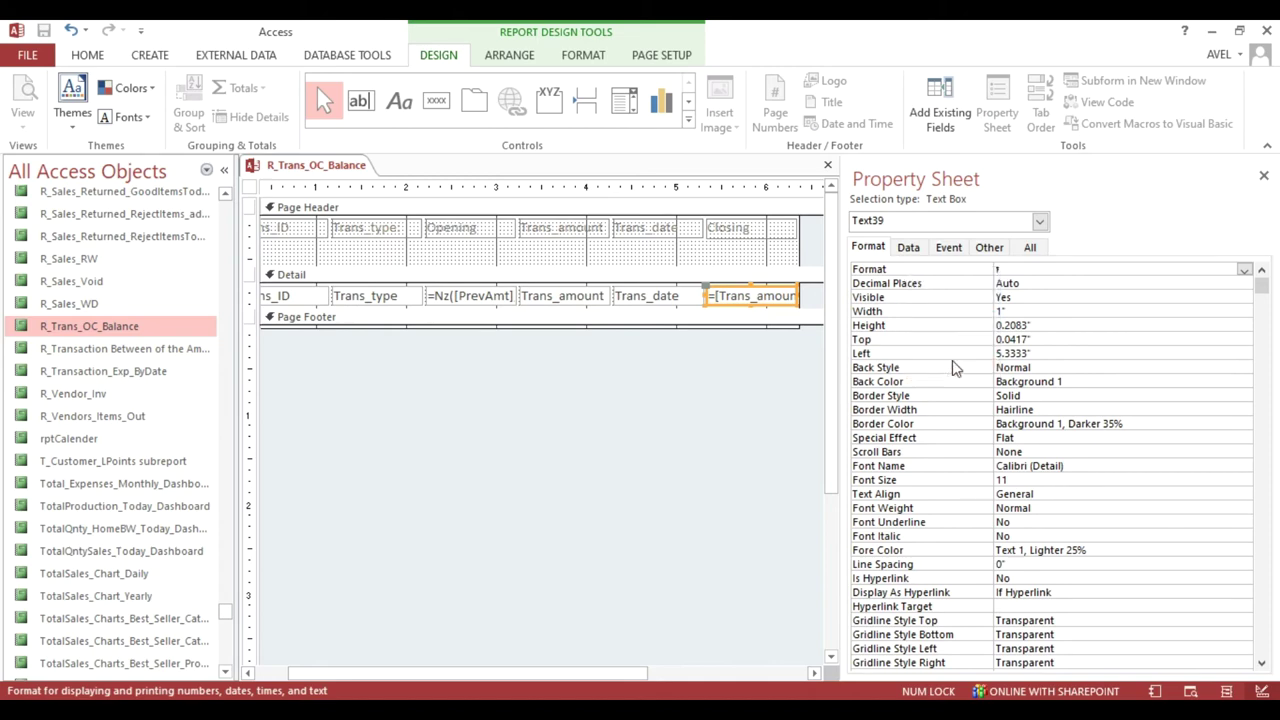
{"action": "key", "text": "Return"}
{"action": "right_click", "coordinate": [350, 168]}
{"action": "key", "text": "Escape"}
{"action": "left_click", "coordinate": [828, 165]}
Step: Reopen R_Trans_OC_Balance maximized, check the currency symbols in the Opening, Trans_amount and Closing columns up close, and close it
{"action": "double_click", "coordinate": [166, 325]}
{"action": "left_click", "coordinate": [623, 191]}
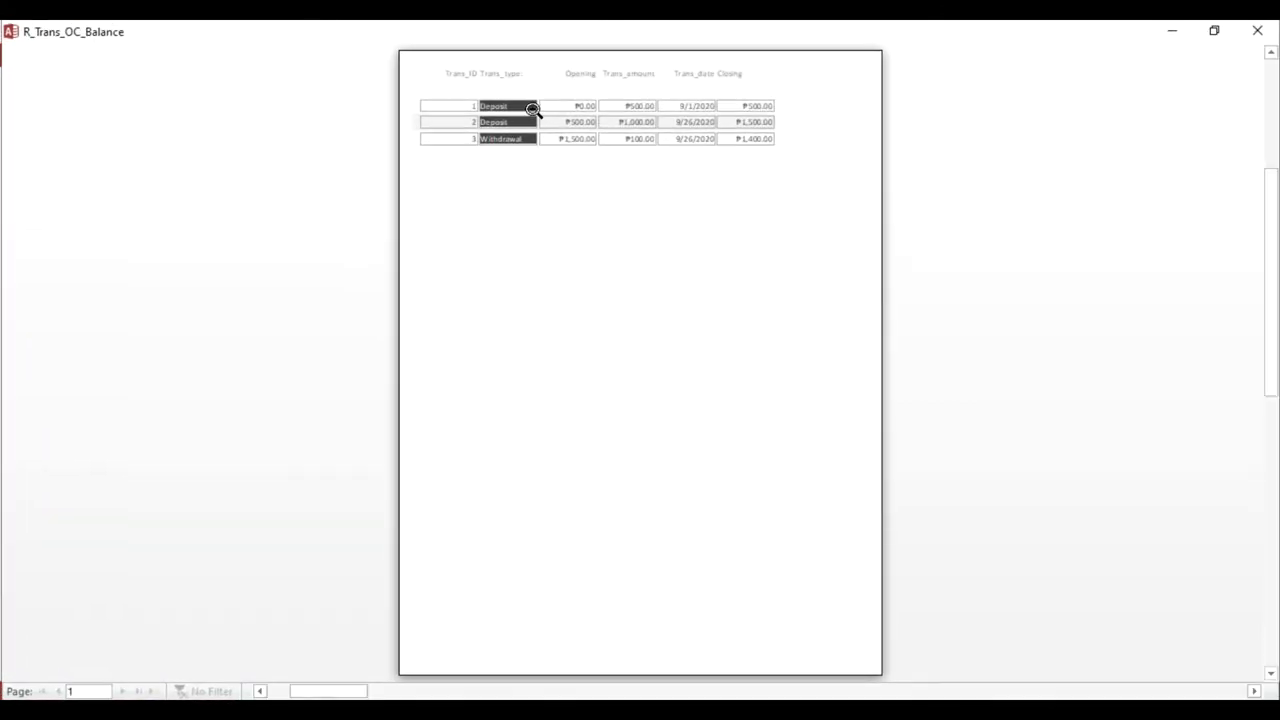
{"action": "left_click", "coordinate": [531, 114]}
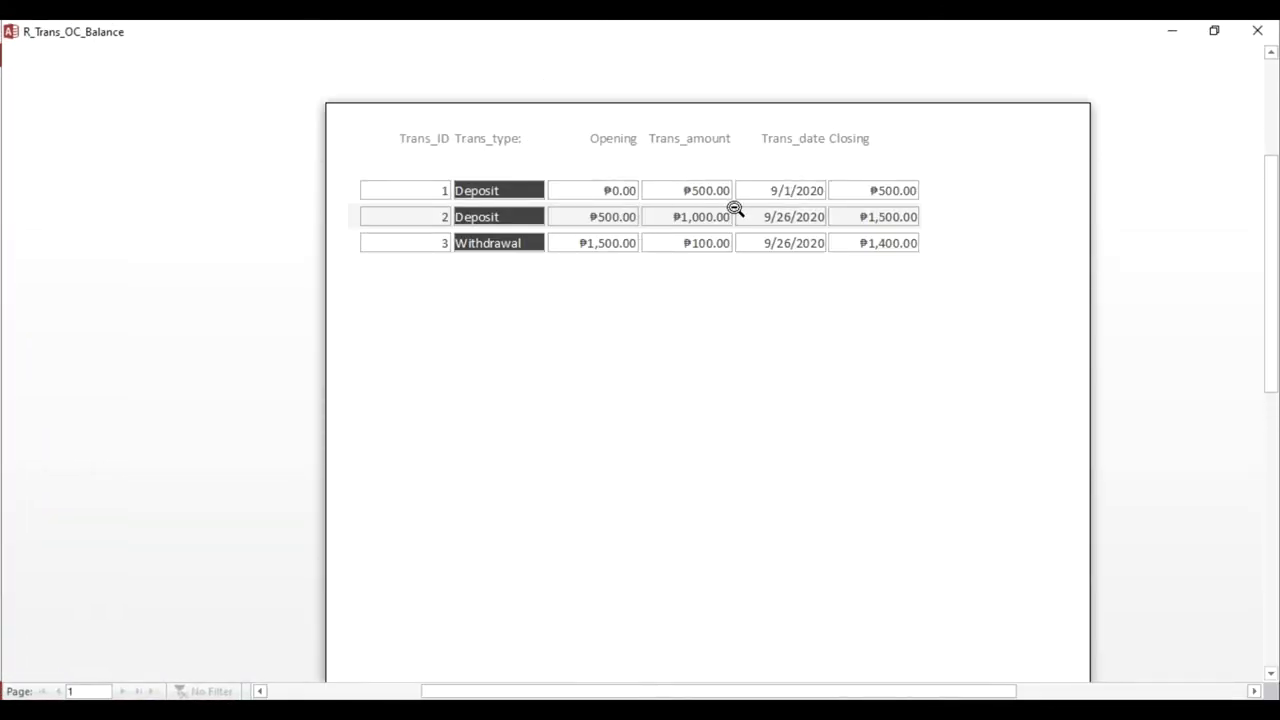
{"action": "left_click", "coordinate": [899, 261]}
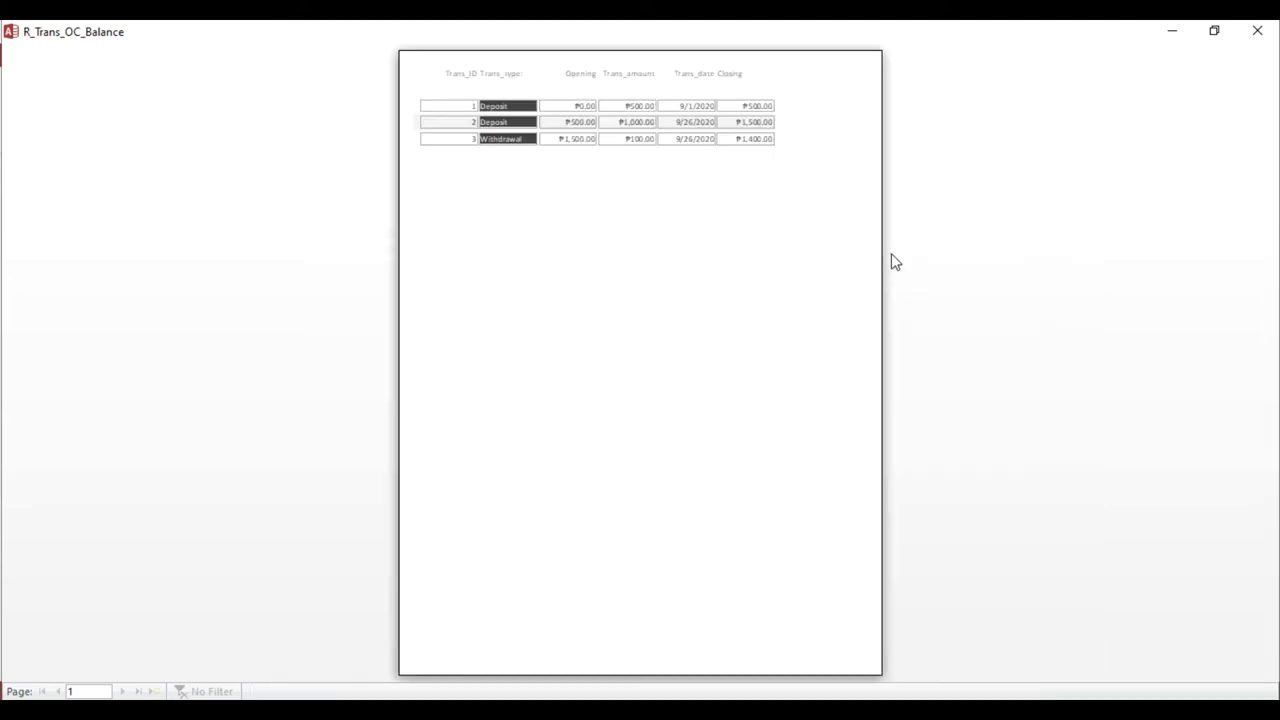
{"action": "left_click", "coordinate": [1256, 32]}
Step: Open the Q_Trans_OC_Balance query, examine the PrevAmt subquery in its SQL statement, and close it
{"action": "left_click_drag", "start_coordinate": [227, 613], "coordinate": [233, 332]}
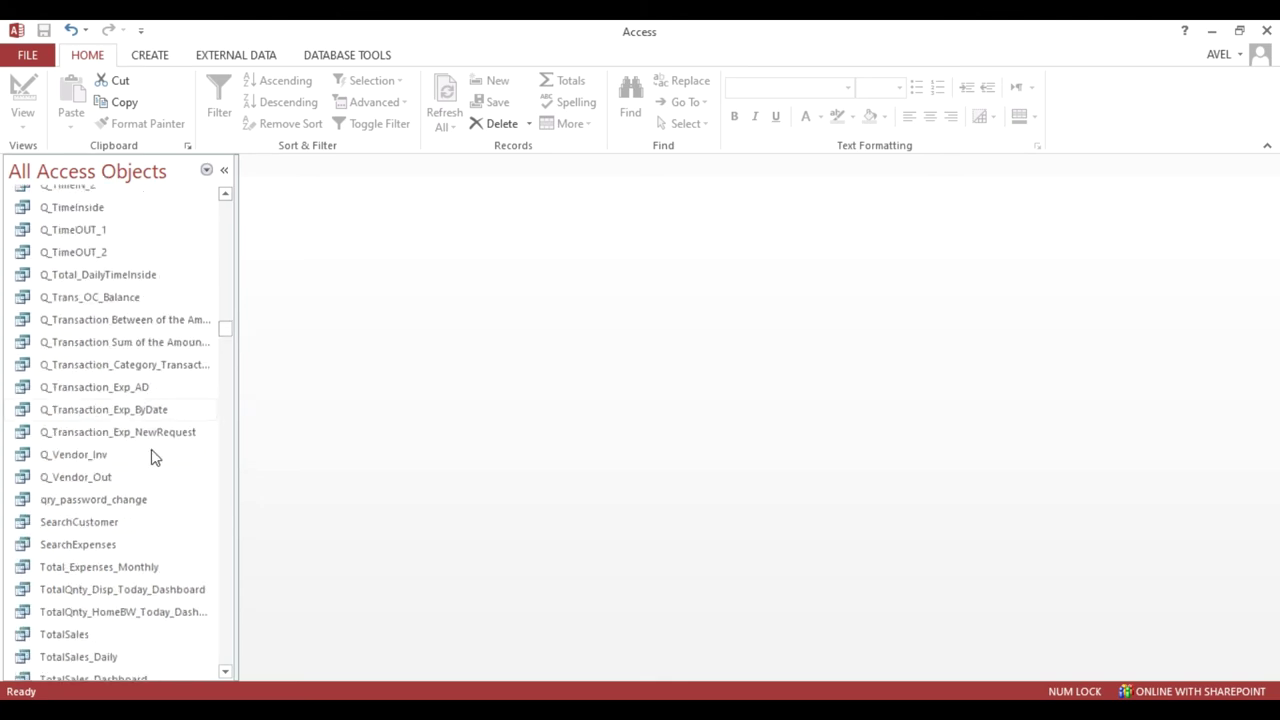
{"action": "right_click", "coordinate": [143, 297]}
{"action": "left_click", "coordinate": [200, 333]}
{"action": "left_click", "coordinate": [445, 279]}
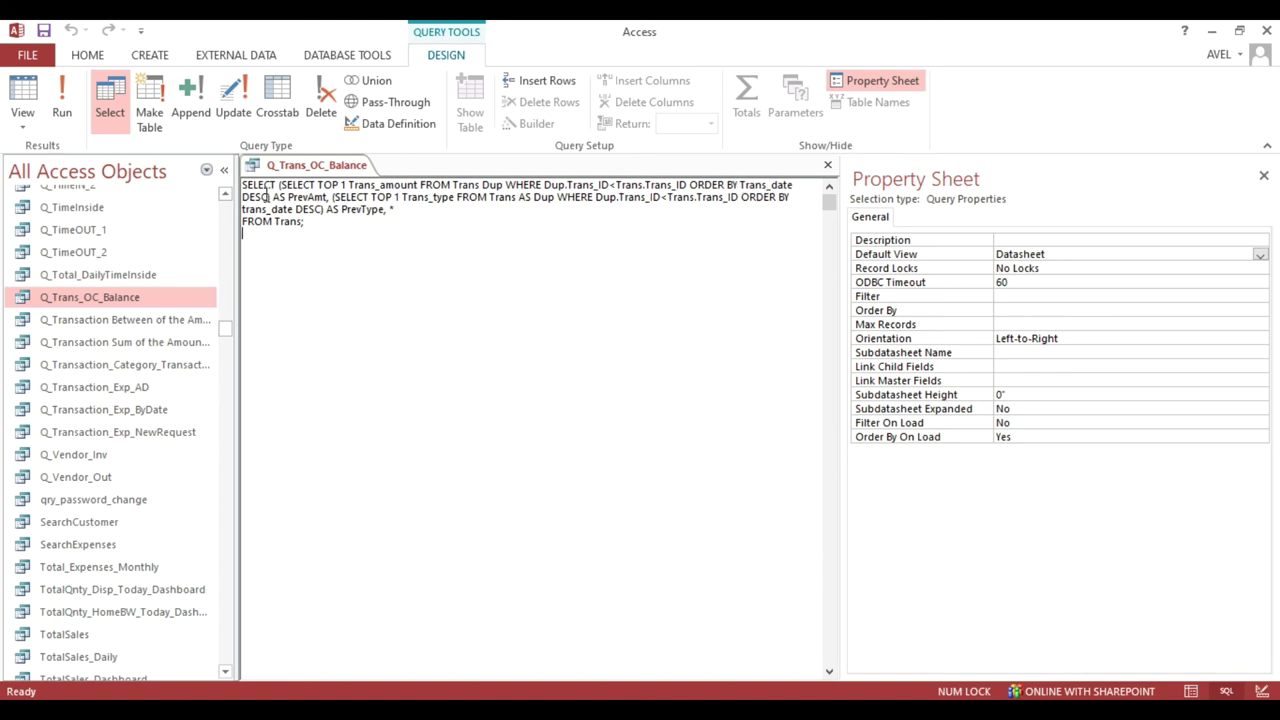
{"action": "left_click_drag", "start_coordinate": [273, 197], "coordinate": [326, 197]}
{"action": "left_click", "coordinate": [827, 165]}
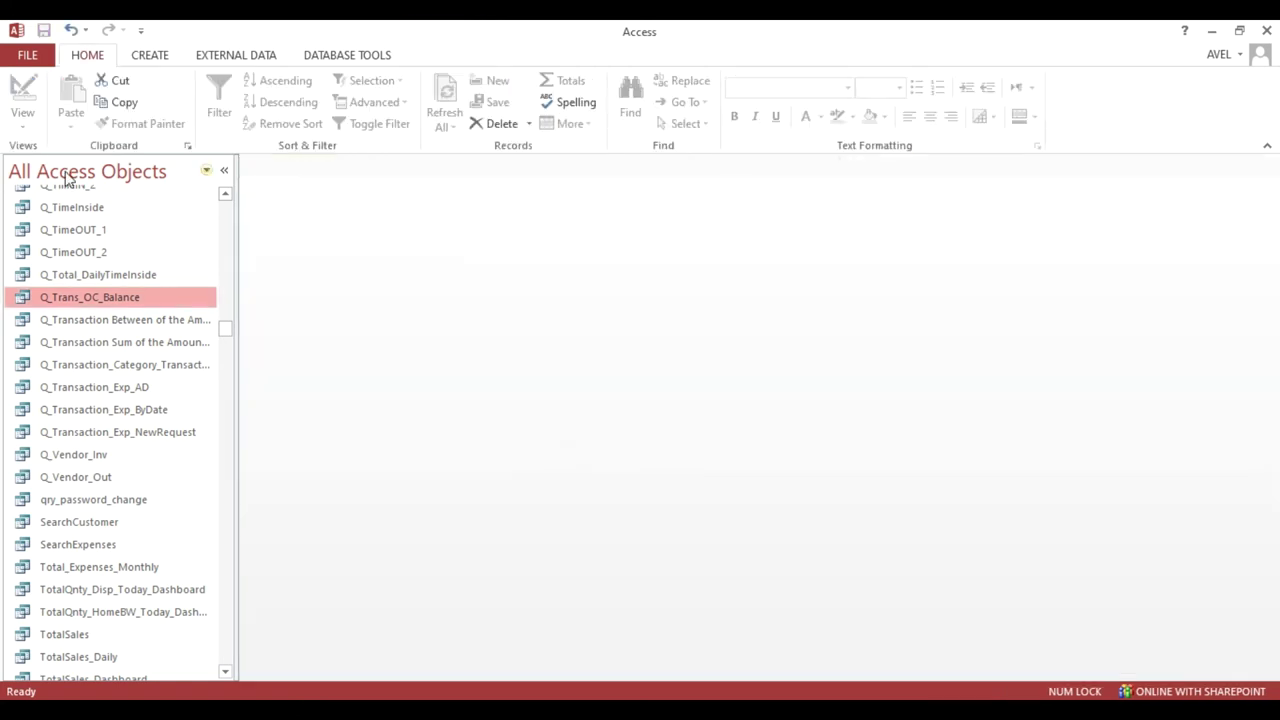
Step: Show Q_Trans_OC_Balance in the query design grid and widen the PrevAmt column to read its full expression
{"action": "right_click", "coordinate": [83, 297]}
{"action": "left_click", "coordinate": [124, 330]}
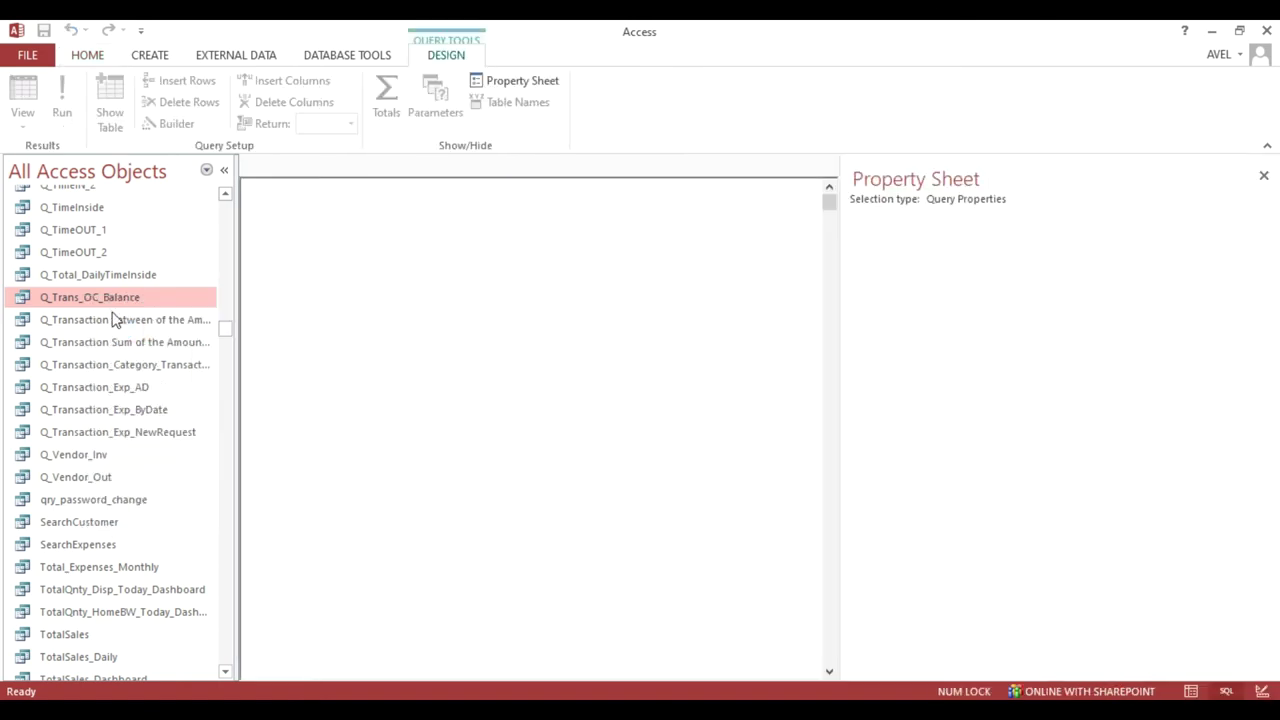
{"action": "left_click", "coordinate": [30, 125]}
{"action": "left_click", "coordinate": [62, 245]}
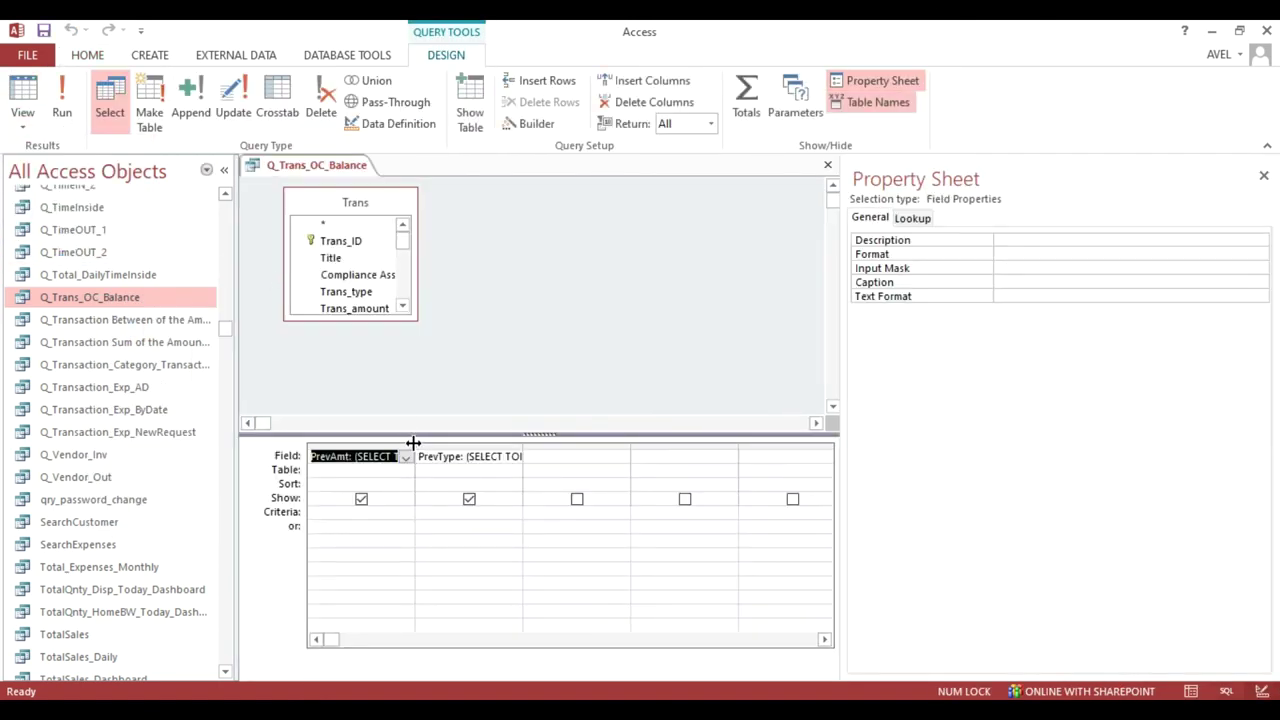
{"action": "double_click", "coordinate": [413, 443]}
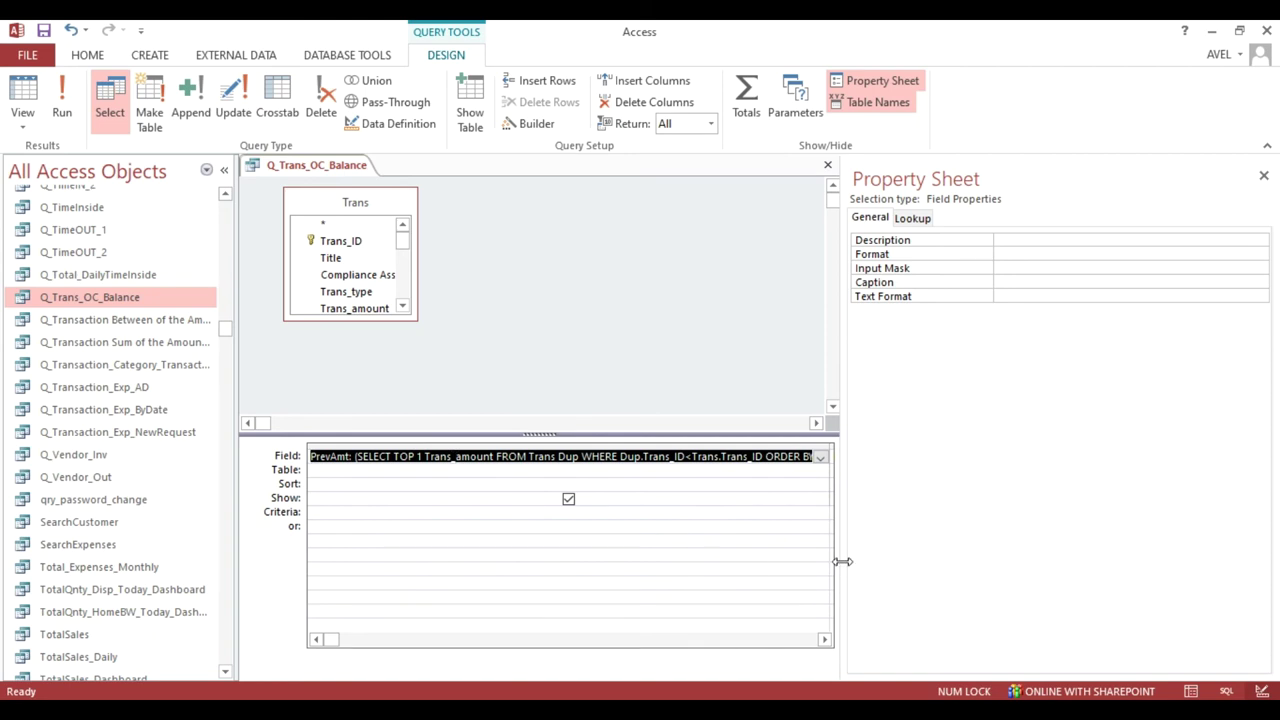
{"action": "left_click_drag", "start_coordinate": [842, 561], "coordinate": [1074, 551]}
{"action": "left_click_drag", "start_coordinate": [828, 443], "coordinate": [945, 446]}
{"action": "left_click", "coordinate": [918, 456]}
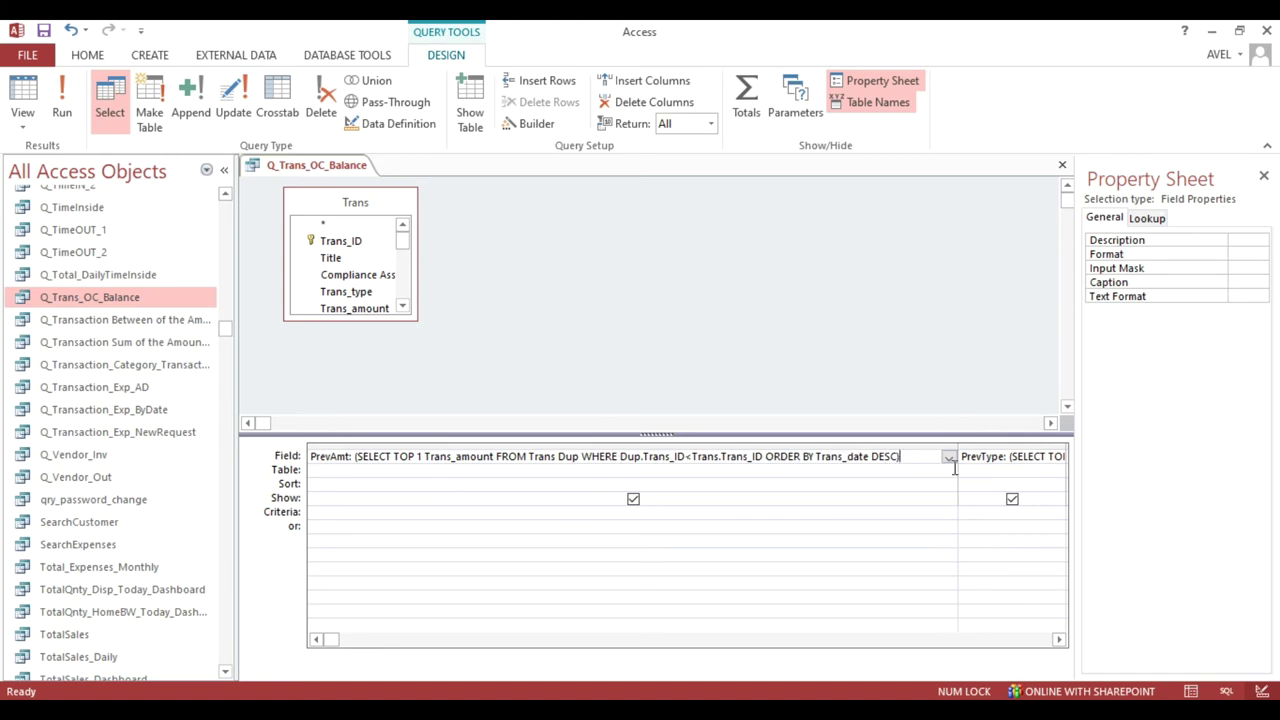
Step: Narrow the PrevAmt column, widen PrevType to read its full expression, and close the query
{"action": "left_click_drag", "start_coordinate": [957, 449], "coordinate": [428, 456]}
{"action": "double_click", "coordinate": [532, 449]}
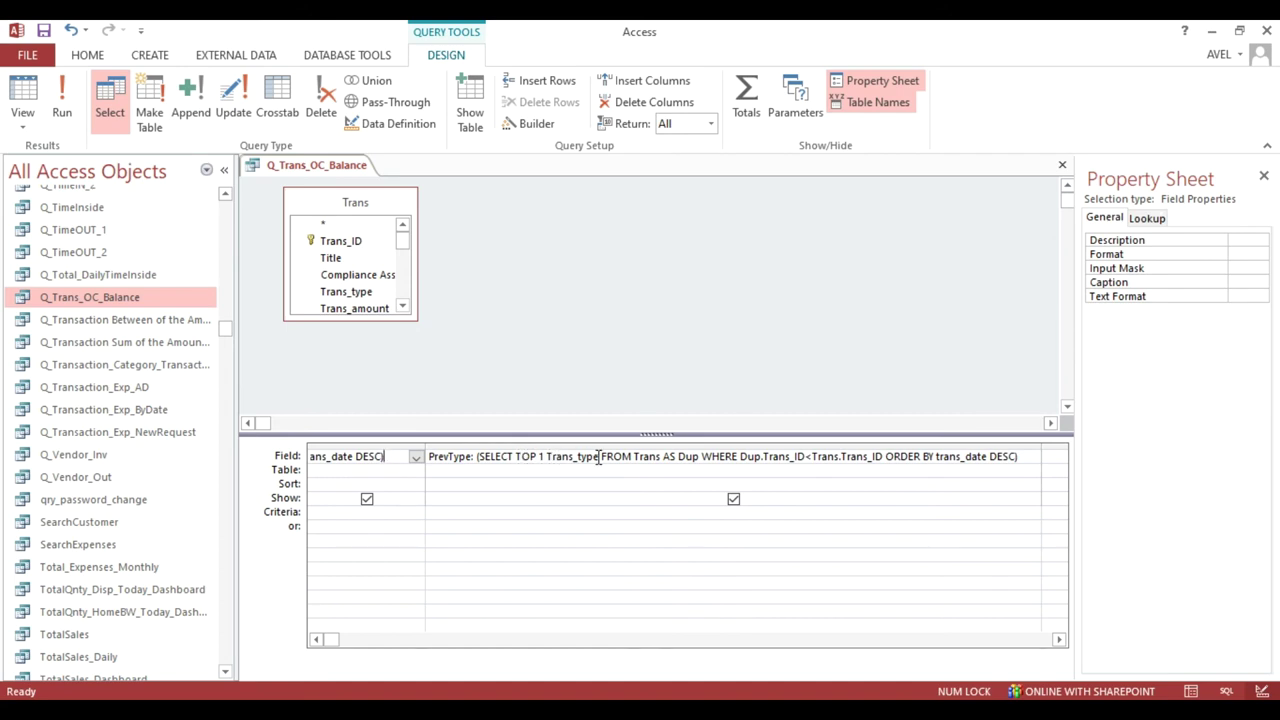
{"action": "left_click_drag", "start_coordinate": [634, 458], "coordinate": [663, 458]}
{"action": "left_click", "coordinate": [667, 458]}
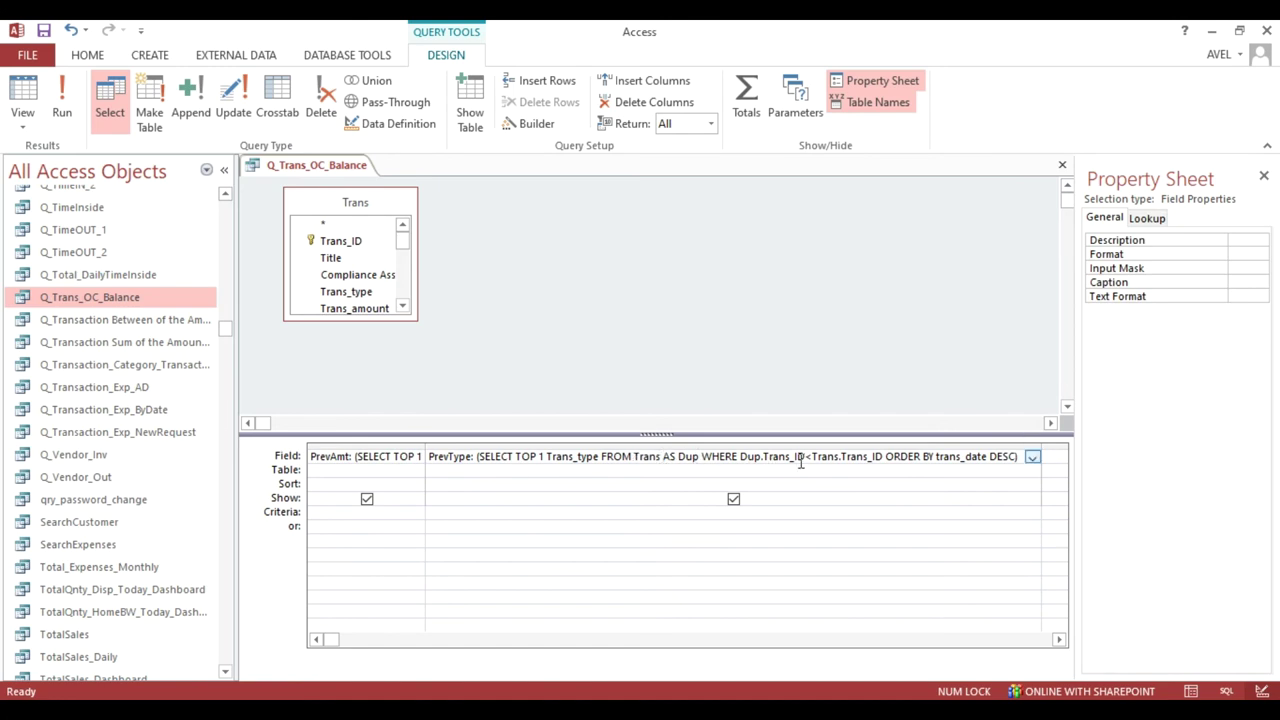
{"action": "left_click", "coordinate": [1062, 165]}
Step: Open the R_Trans_OC_Balance report in Design View and reduce the Page Header section's height to just below its labels
{"action": "left_click_drag", "start_coordinate": [218, 331], "coordinate": [220, 613]}
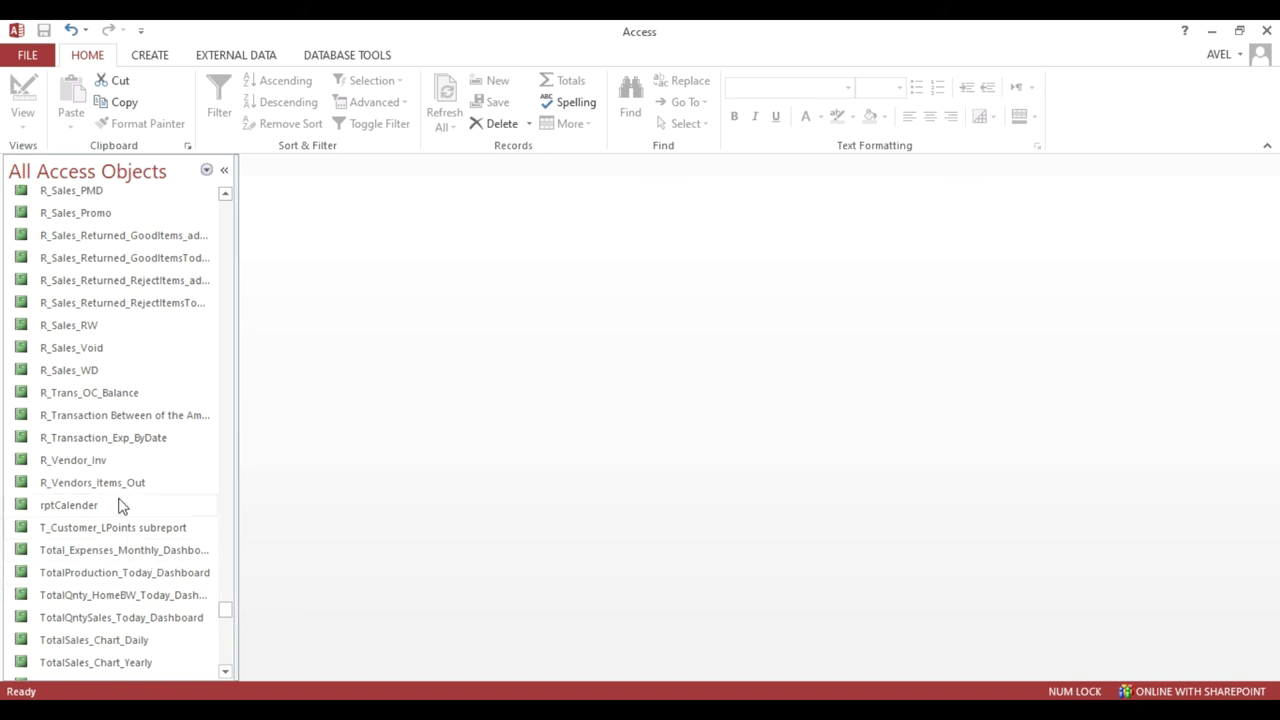
{"action": "right_click", "coordinate": [120, 393]}
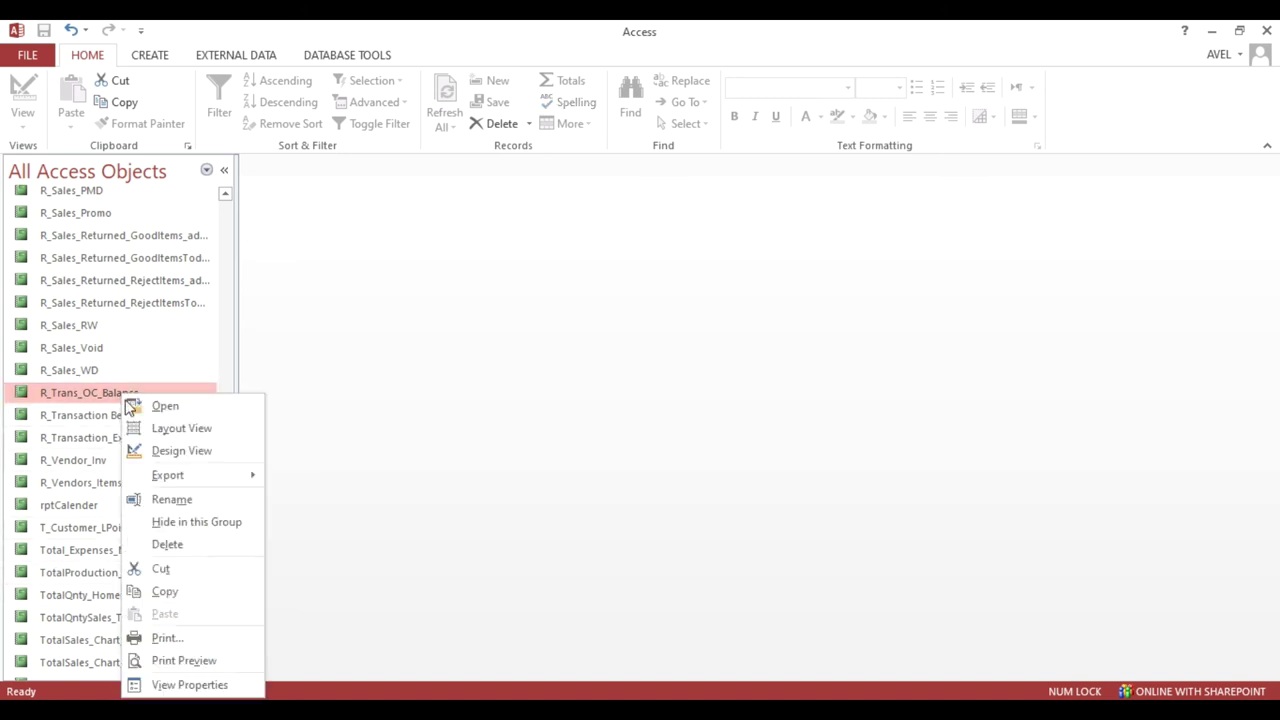
{"action": "left_click", "coordinate": [170, 451]}
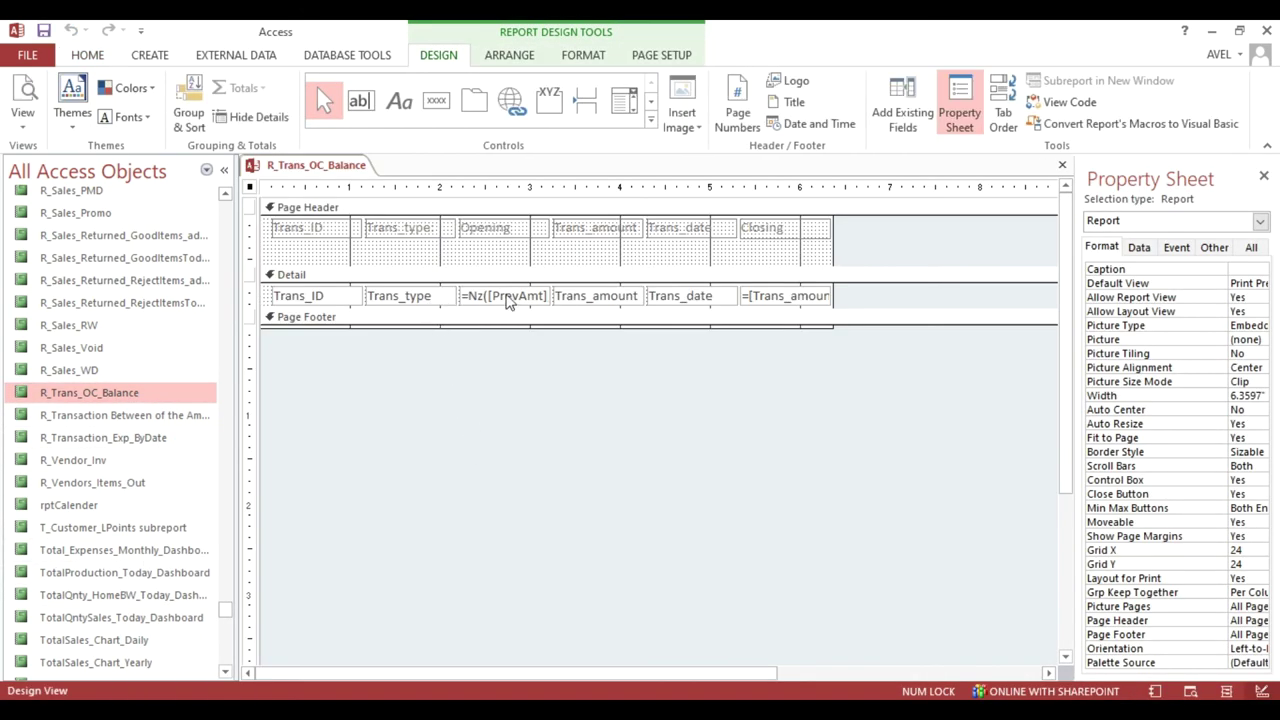
{"action": "left_click_drag", "start_coordinate": [480, 265], "coordinate": [480, 240]}
Step: Make all the Page Header labels bold and set their font color to Automatic
{"action": "left_click", "coordinate": [264, 229]}
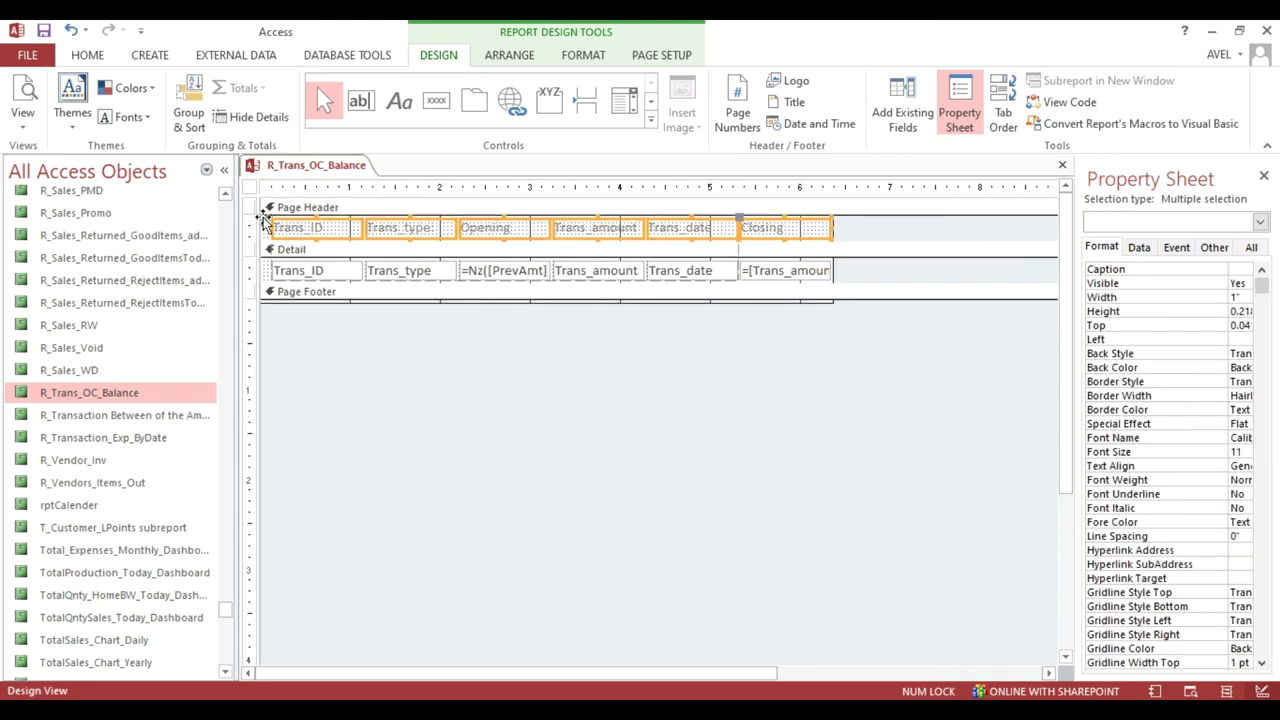
{"action": "left_click", "coordinate": [87, 54]}
{"action": "left_click", "coordinate": [734, 117]}
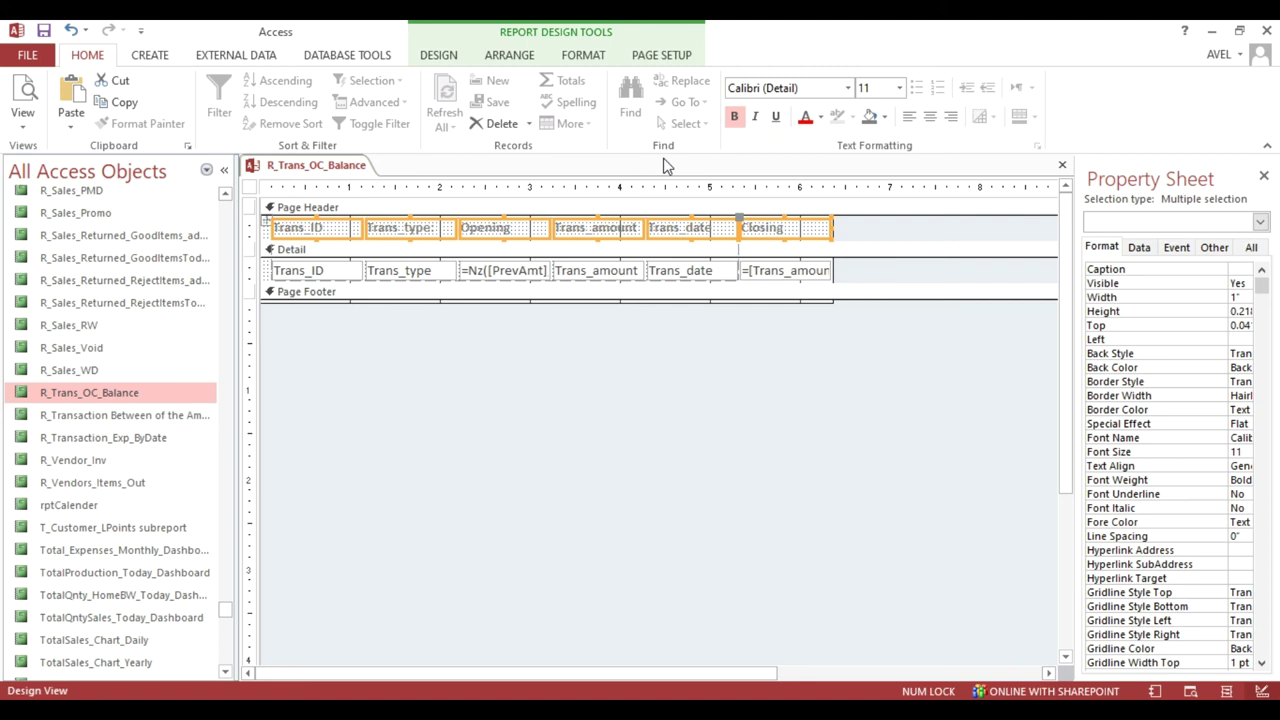
{"action": "left_click", "coordinate": [820, 117]}
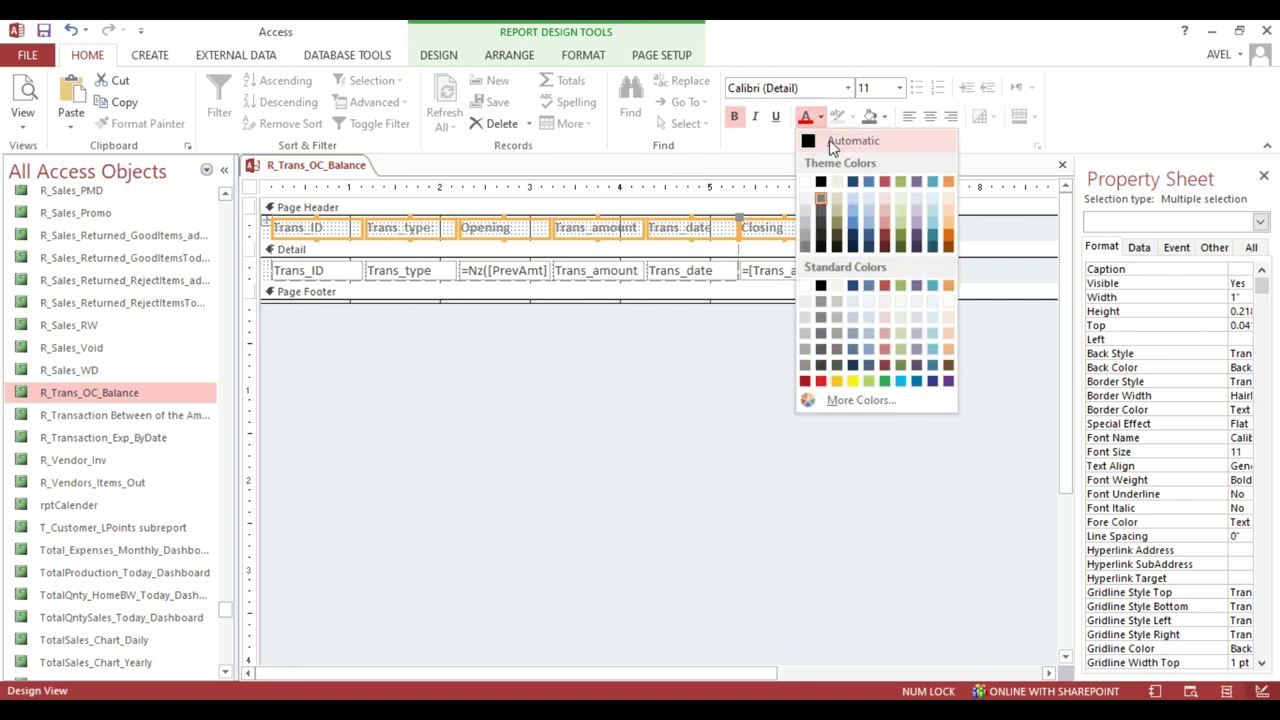
{"action": "left_click", "coordinate": [830, 138]}
{"action": "left_click", "coordinate": [610, 386]}
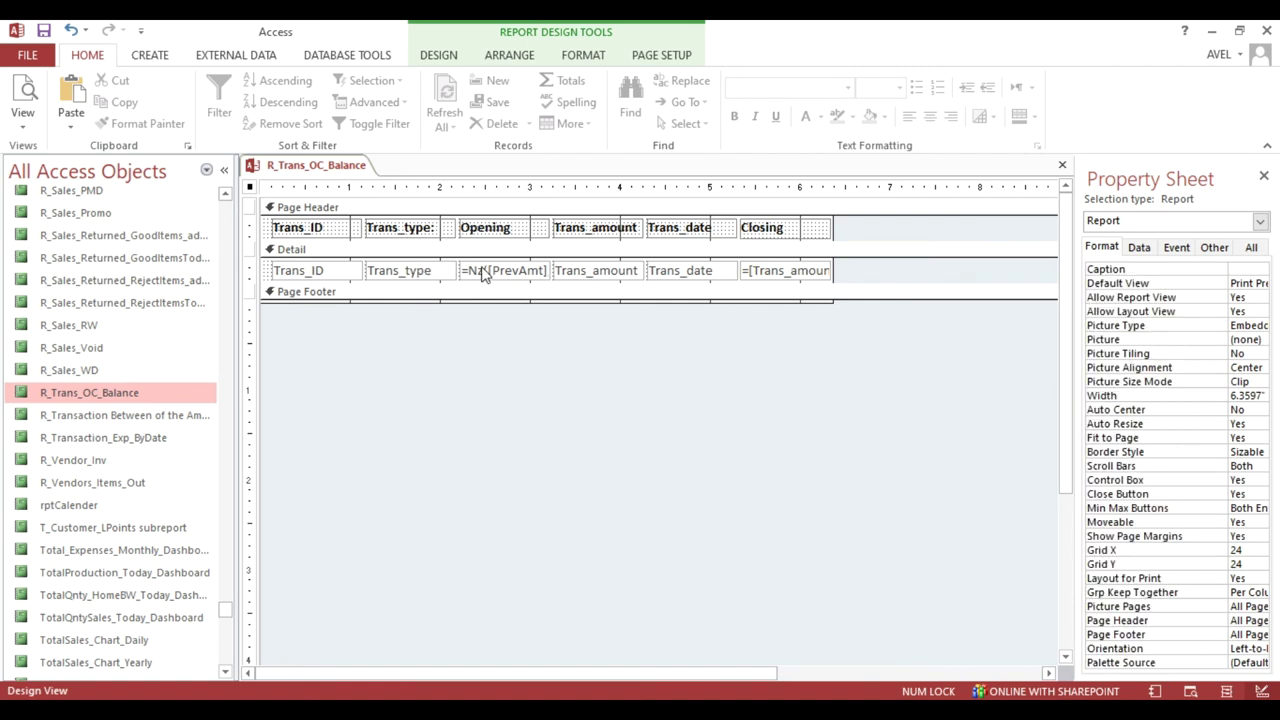
Step: Widen the Property Sheet and examine the Opening text box's Control Source expression in the Expression Builder, then close the builder
{"action": "left_click", "coordinate": [539, 275]}
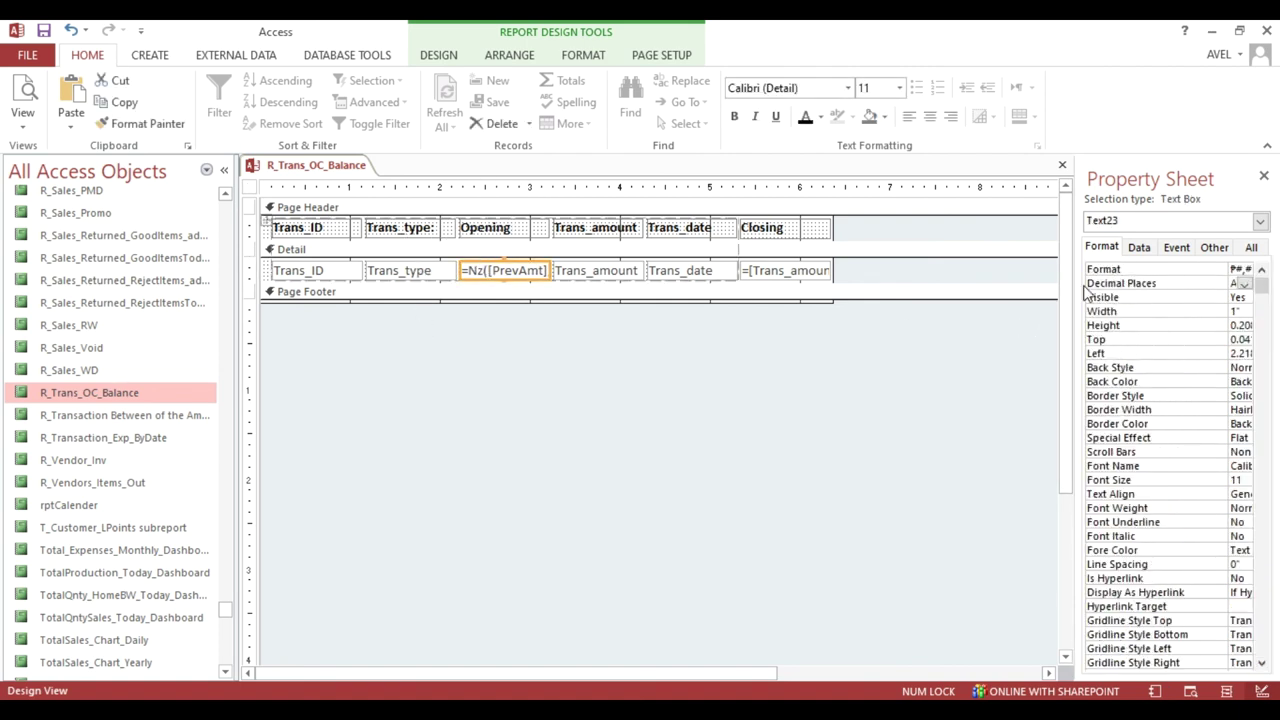
{"action": "left_click_drag", "start_coordinate": [1073, 286], "coordinate": [877, 286]}
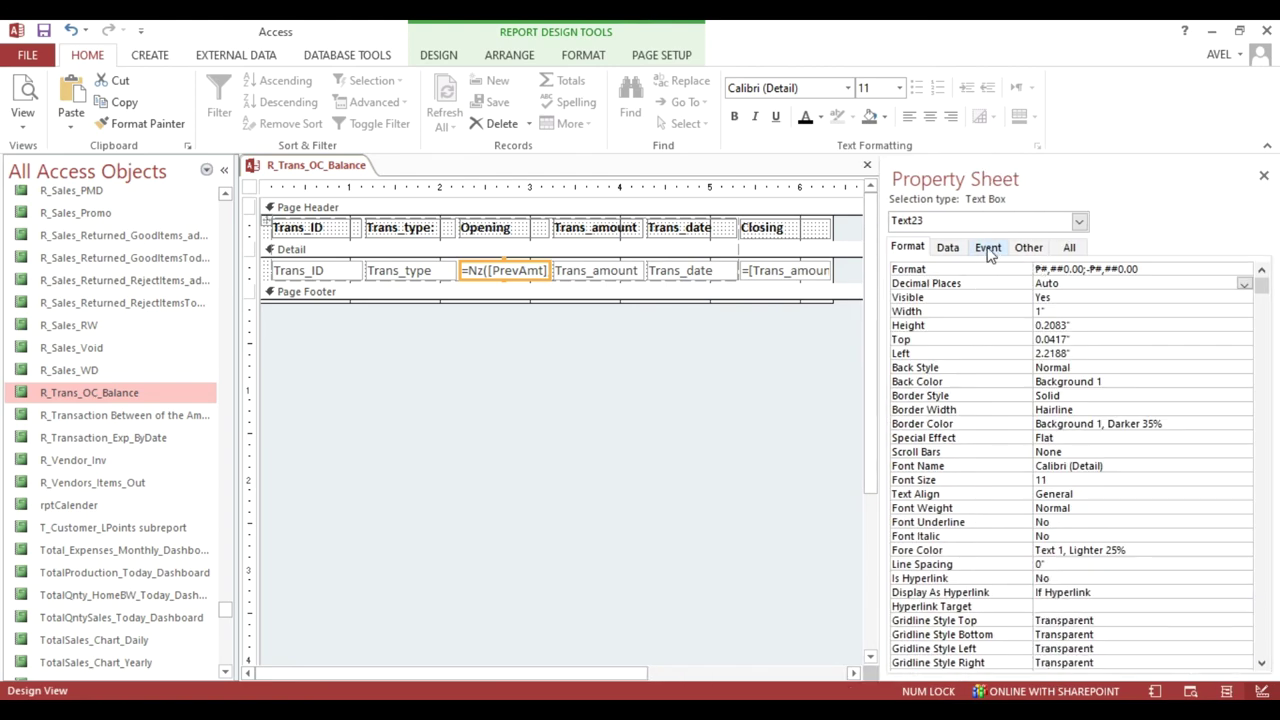
{"action": "left_click", "coordinate": [987, 247]}
{"action": "left_click", "coordinate": [948, 247]}
{"action": "left_click", "coordinate": [1261, 268]}
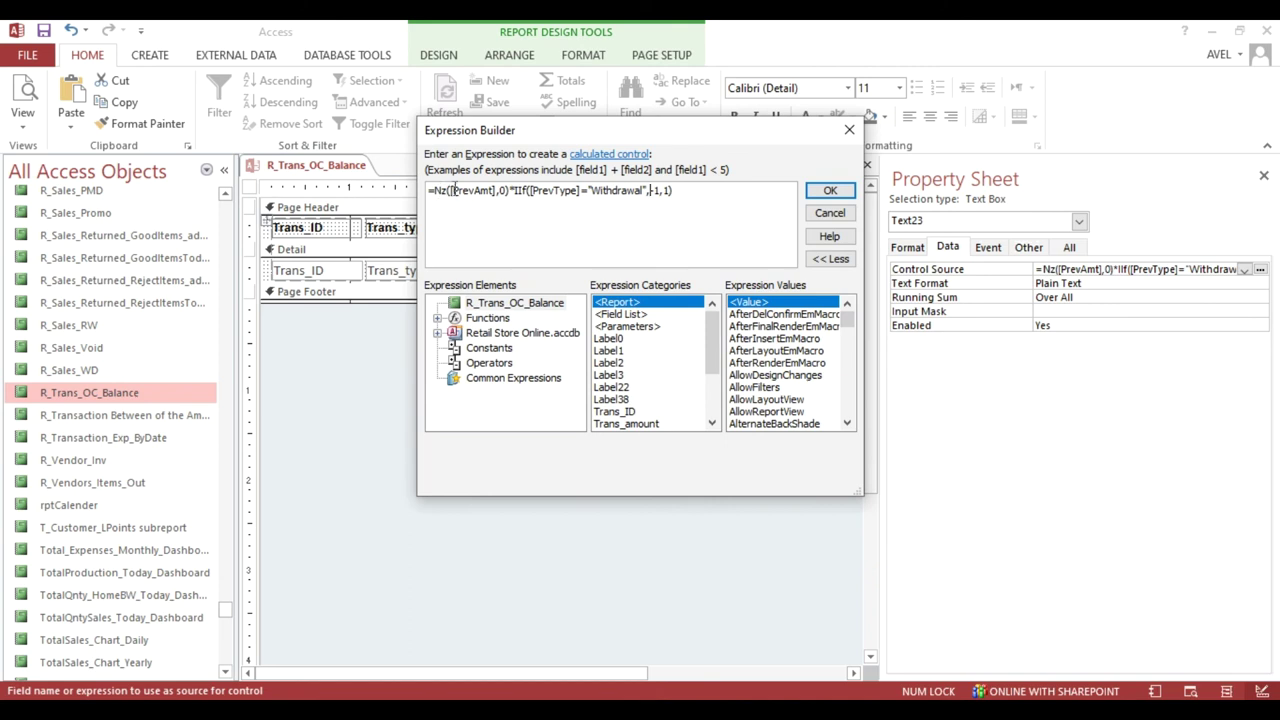
{"action": "left_click_drag", "start_coordinate": [453, 190], "coordinate": [494, 190]}
{"action": "left_click", "coordinate": [493, 206]}
{"action": "left_click", "coordinate": [673, 223]}
{"action": "left_click", "coordinate": [826, 193]}
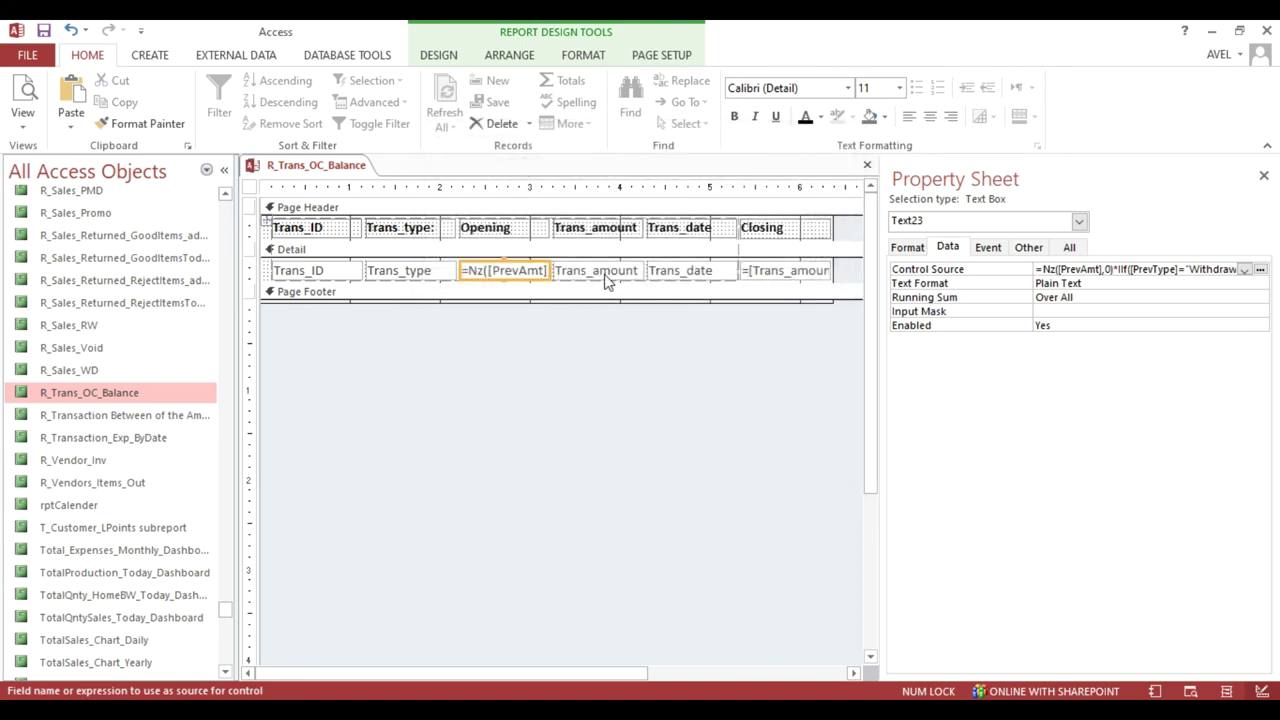
Step: Examine the Closing text box's Control Source expression in the Expression Builder and close the builder
{"action": "left_click", "coordinate": [607, 279]}
{"action": "left_click", "coordinate": [488, 271]}
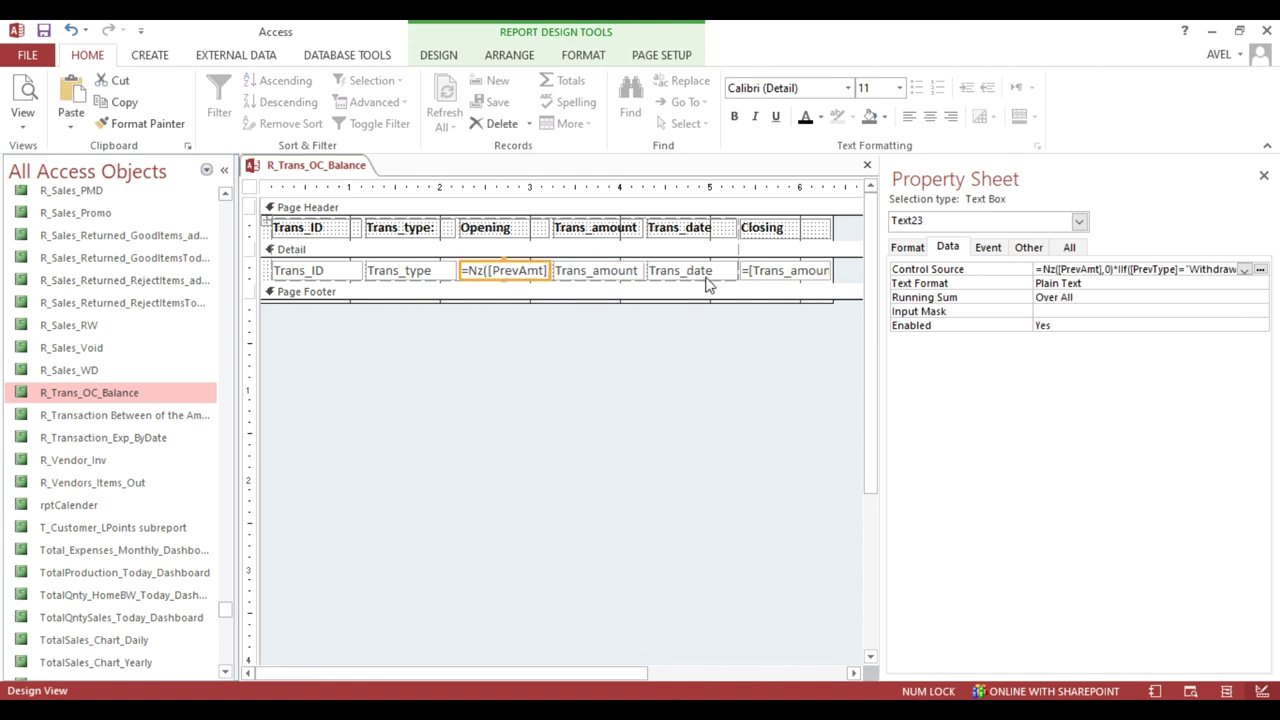
{"action": "left_click", "coordinate": [771, 278]}
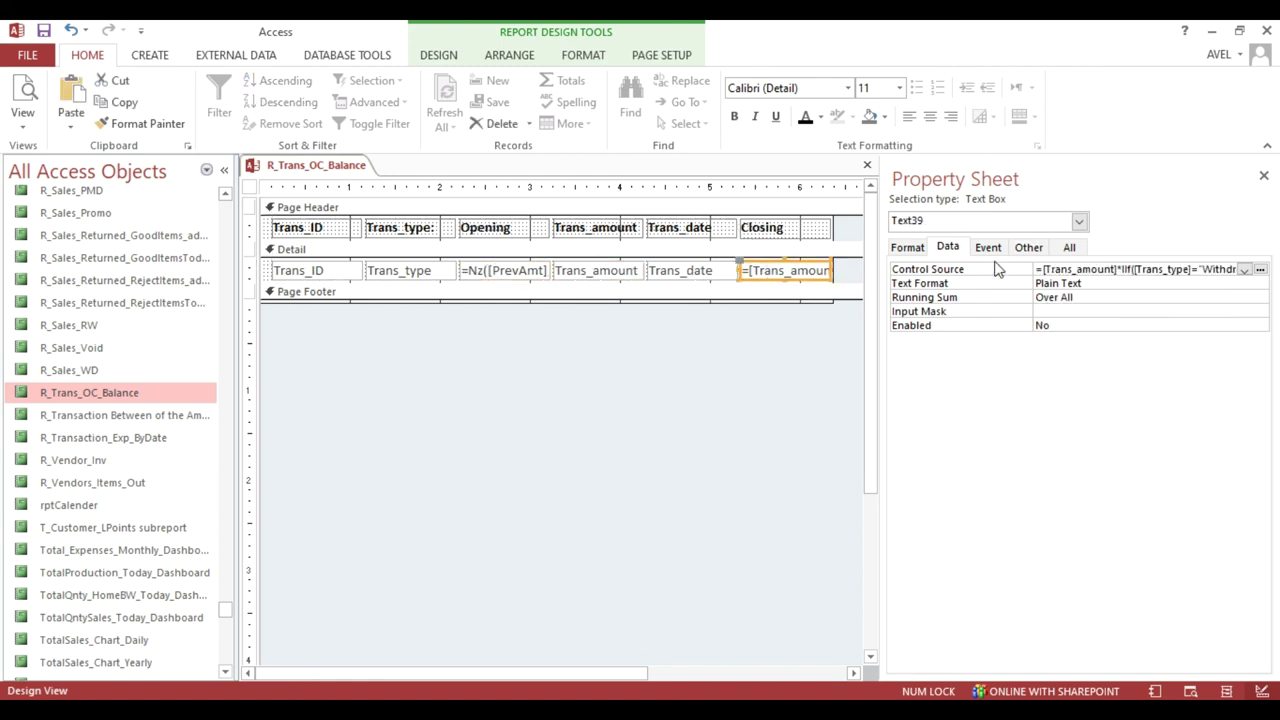
{"action": "left_click", "coordinate": [1260, 269]}
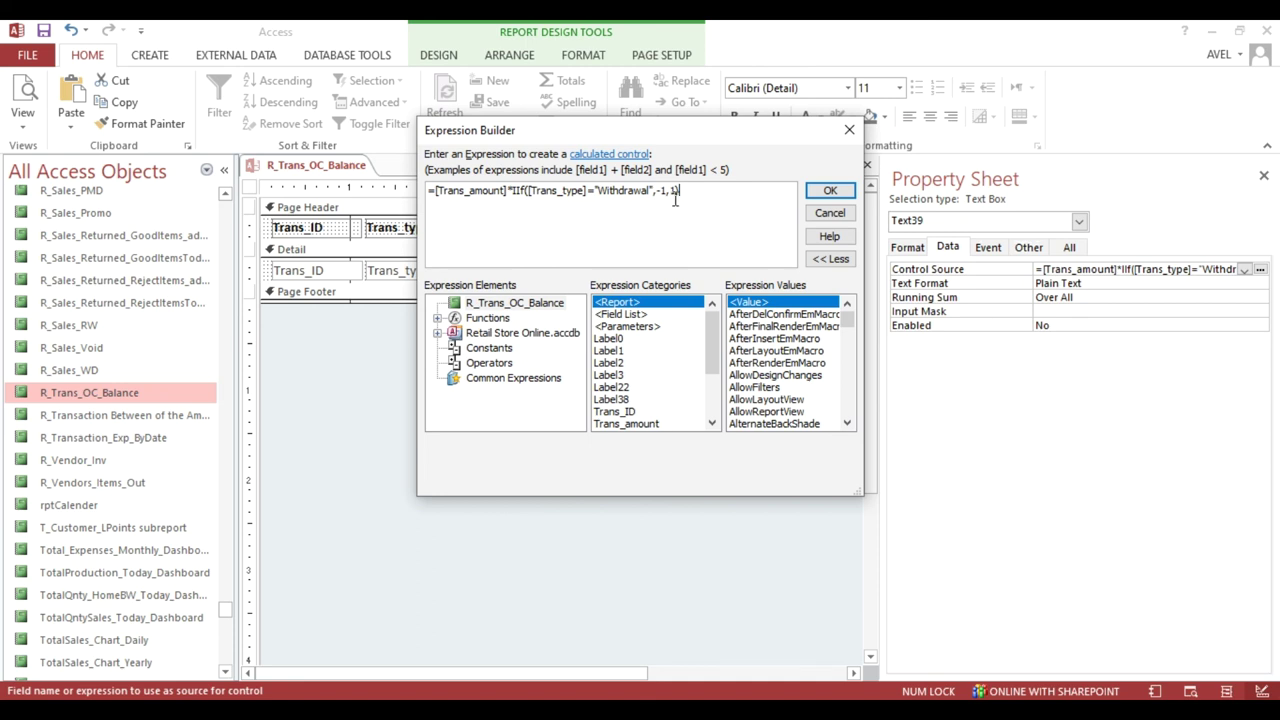
{"action": "left_click", "coordinate": [828, 194]}
Step: Close the R_Trans_OC_Balance report and save its design changes
{"action": "left_click", "coordinate": [709, 371]}
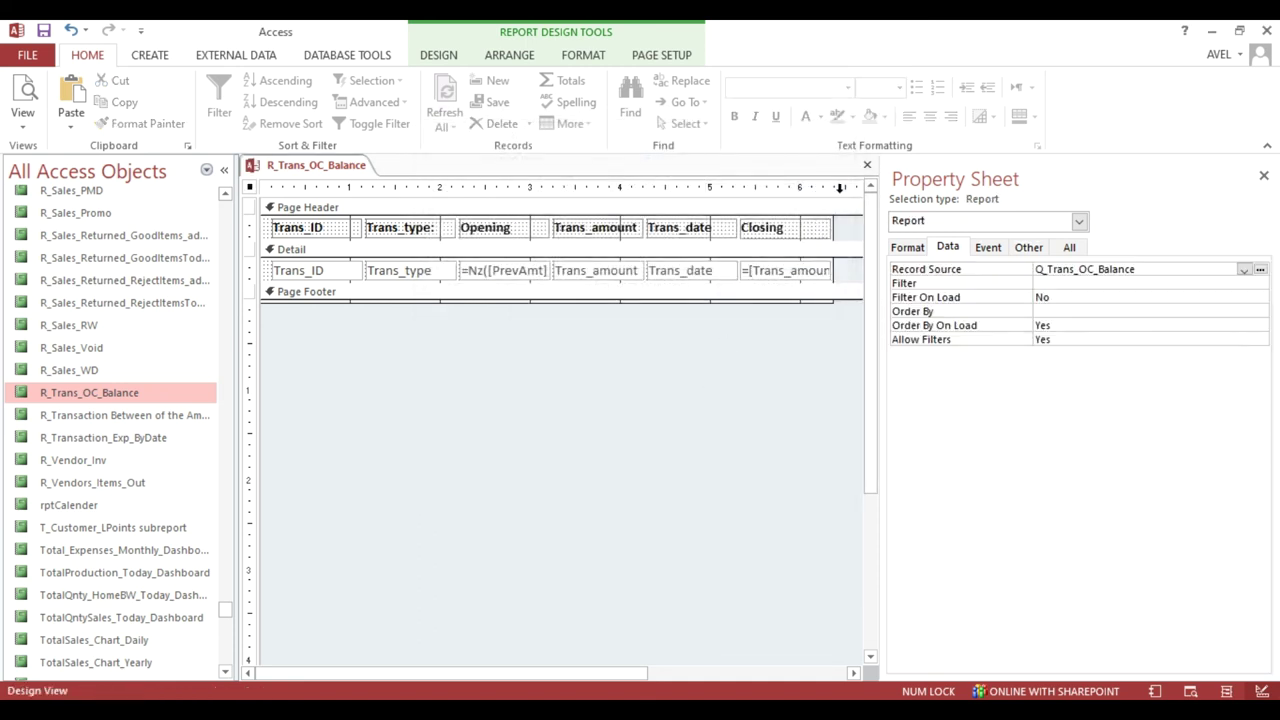
{"action": "left_click", "coordinate": [867, 164]}
{"action": "left_click", "coordinate": [566, 420]}
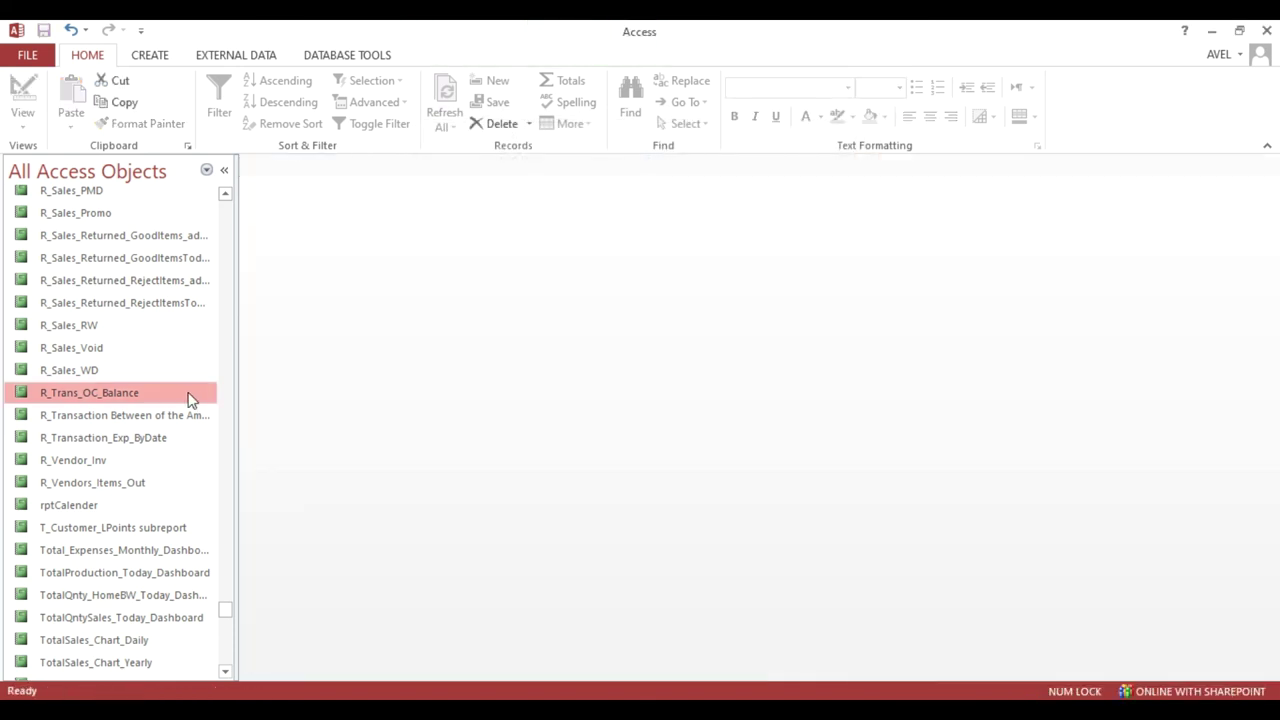
Step: Open R_Trans_OC_Balance in preview, zoom in to review the header labels and the opening and closing balances, and close the report
{"action": "double_click", "coordinate": [172, 397]}
{"action": "left_click", "coordinate": [625, 193]}
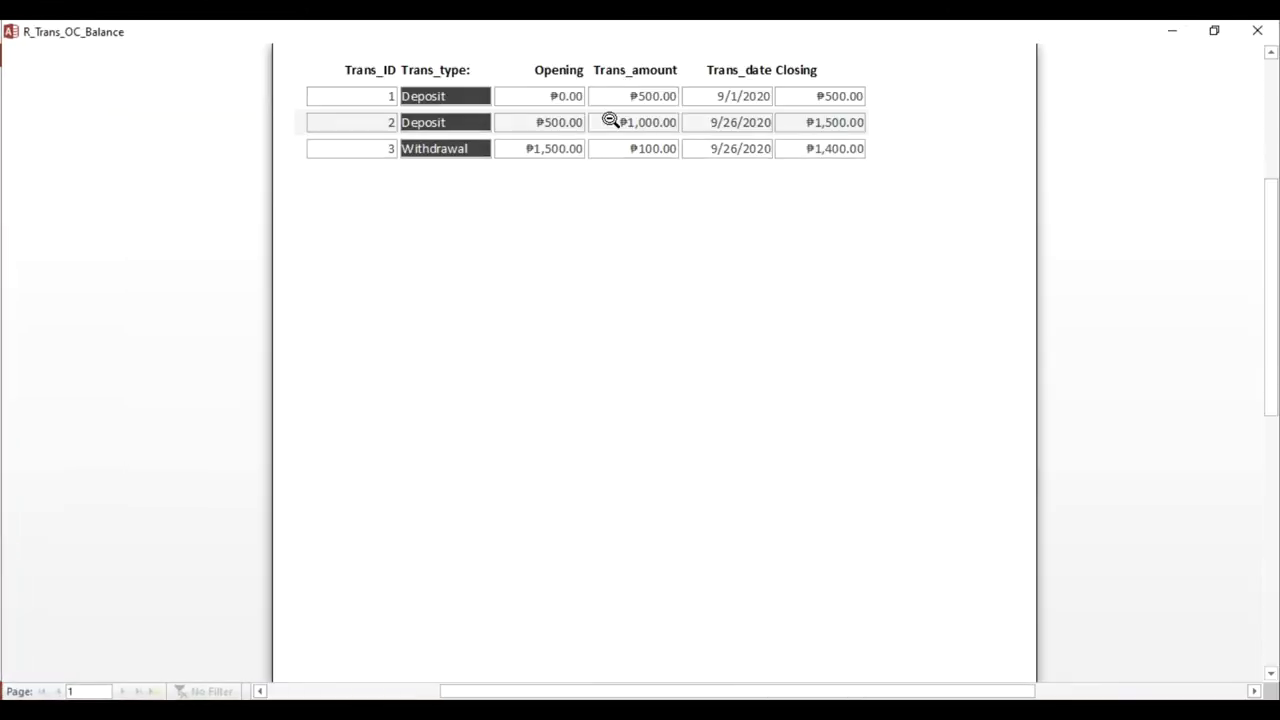
{"action": "scroll", "coordinate": [610, 120], "scroll_direction": "up", "scroll_amount": 2}
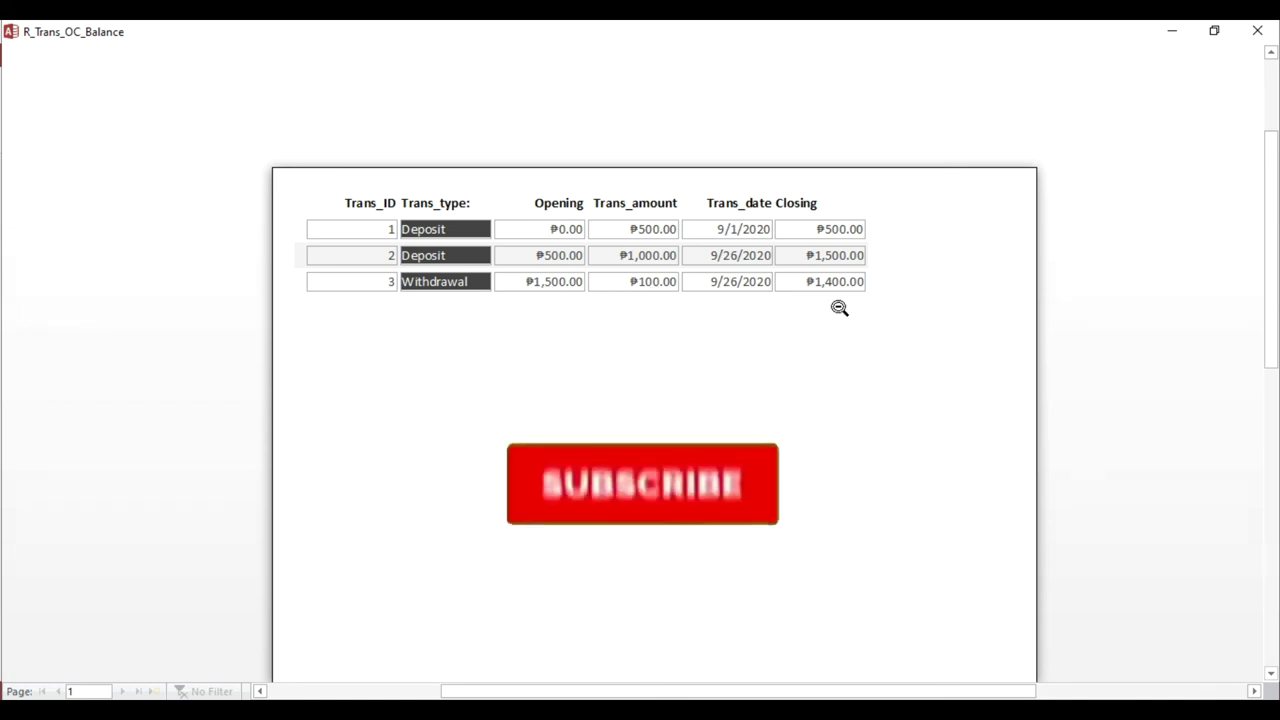
{"action": "left_click", "coordinate": [1258, 31]}
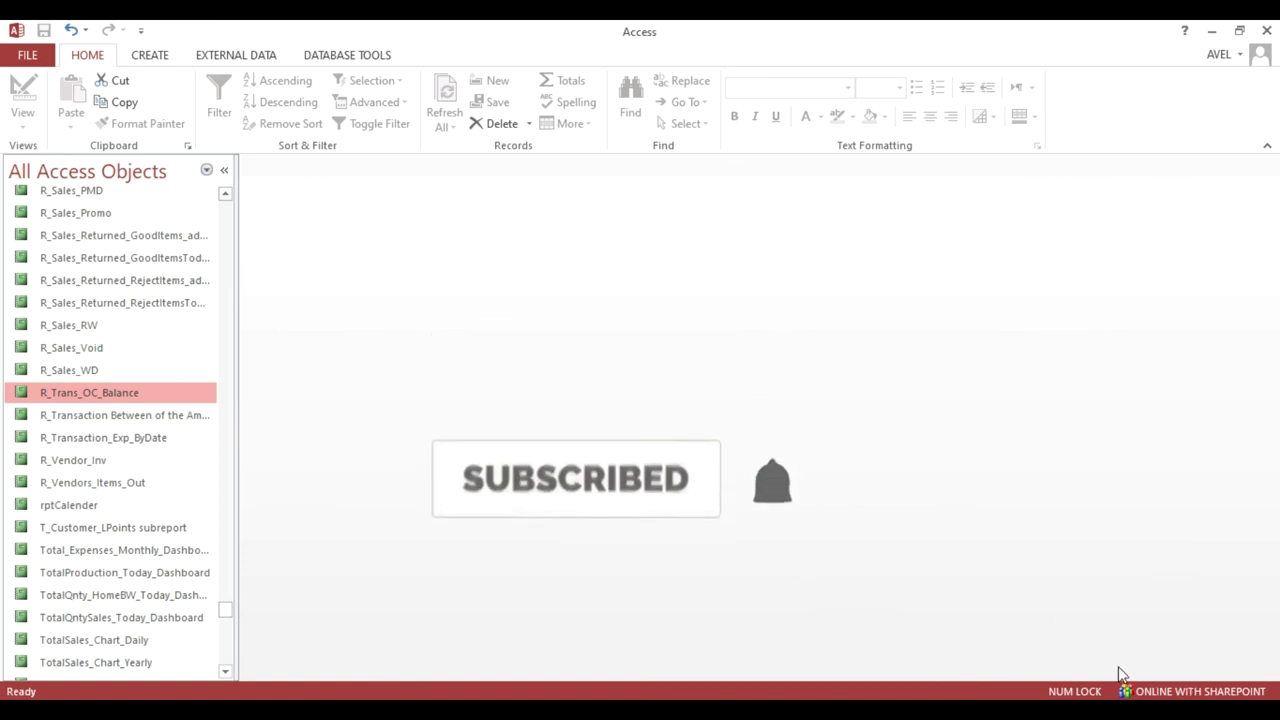
{"action": "left_click_drag", "start_coordinate": [228, 610], "coordinate": [223, 263]}
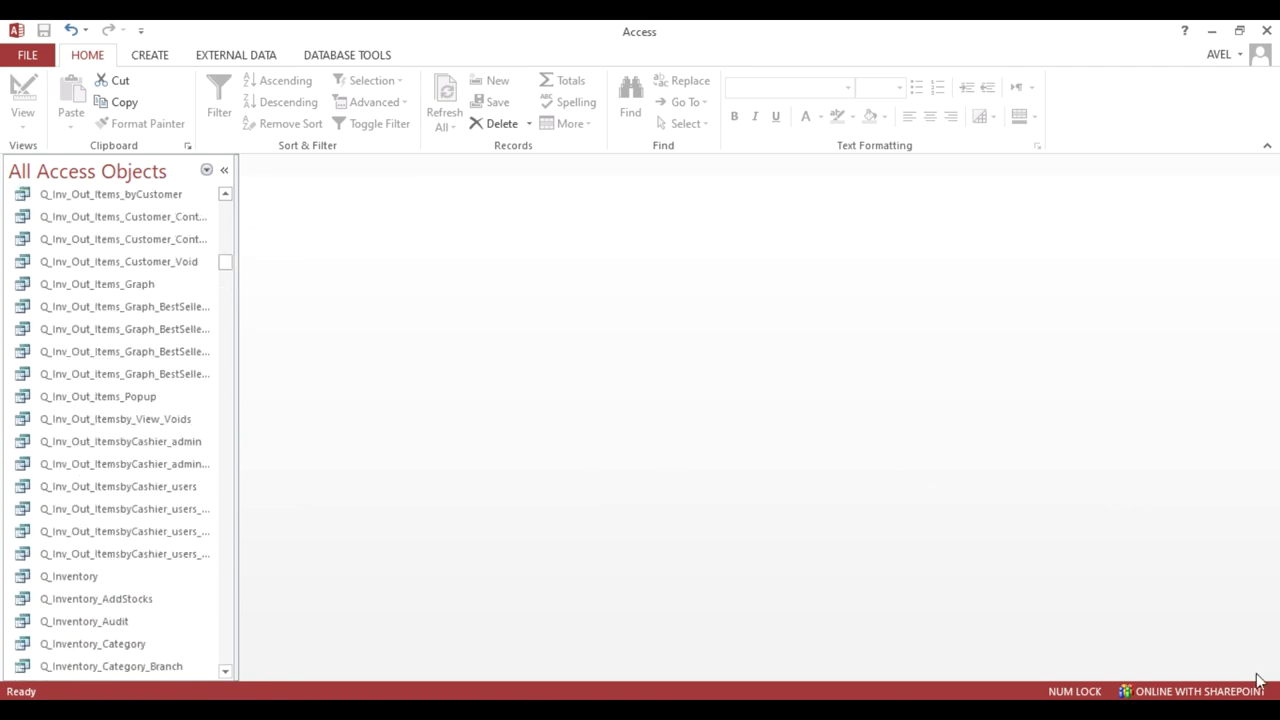